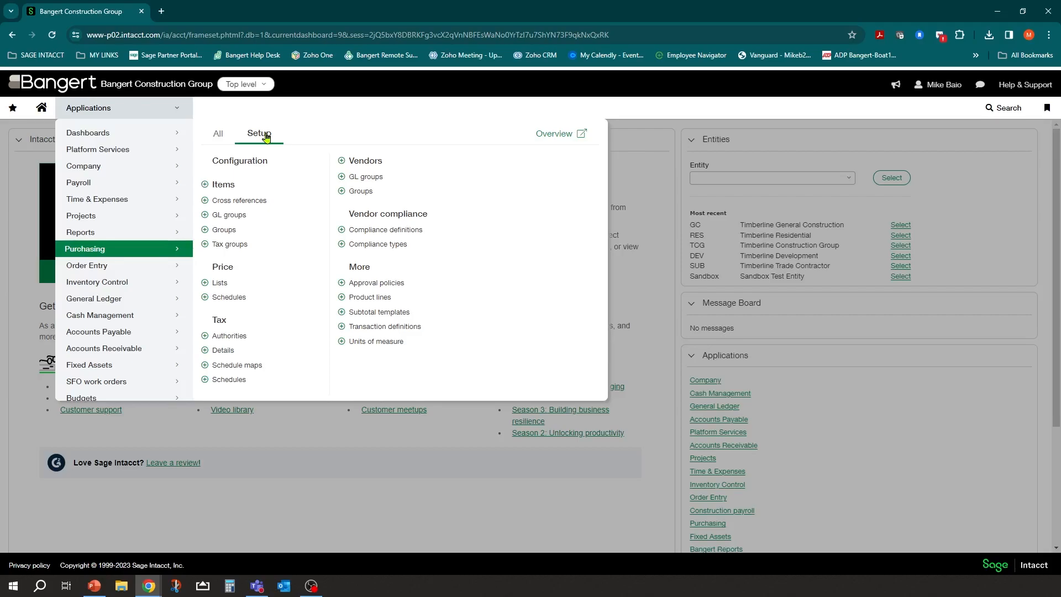
- Open the list of transaction definitions in the Purchasing setup
click(219, 138)
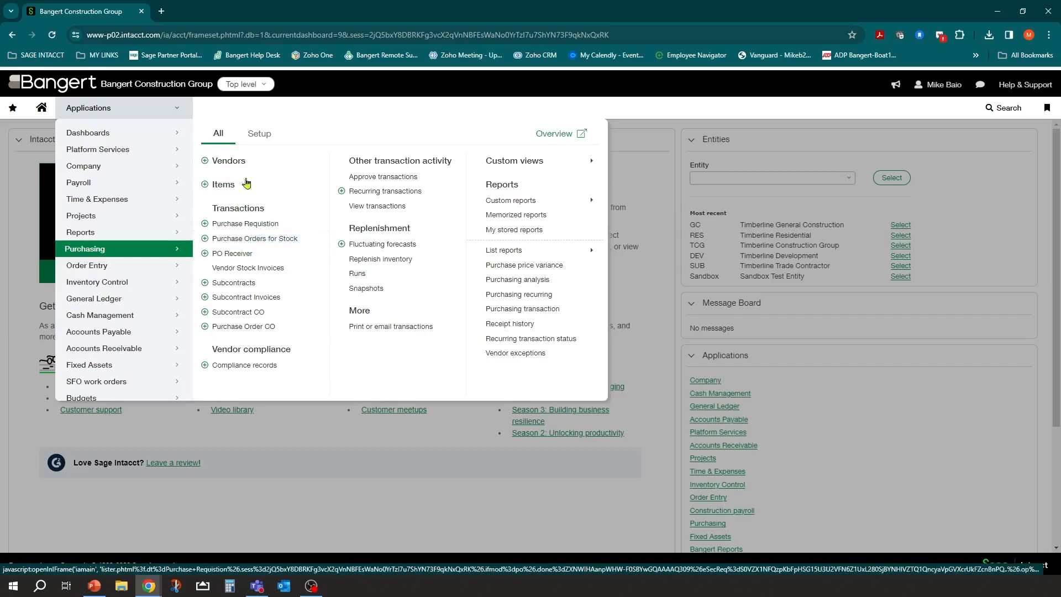
click(258, 138)
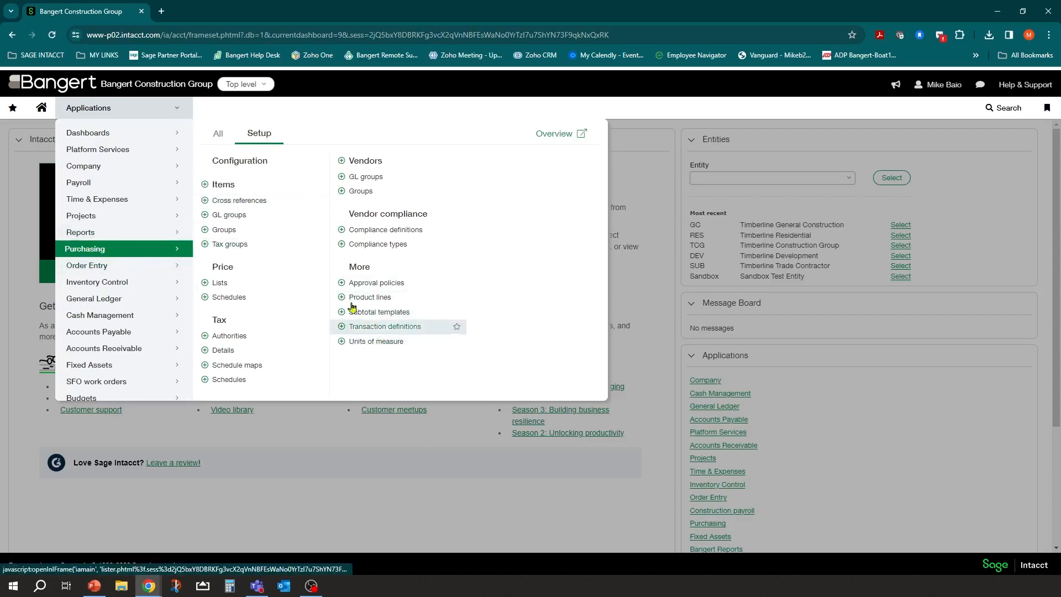
click(379, 327)
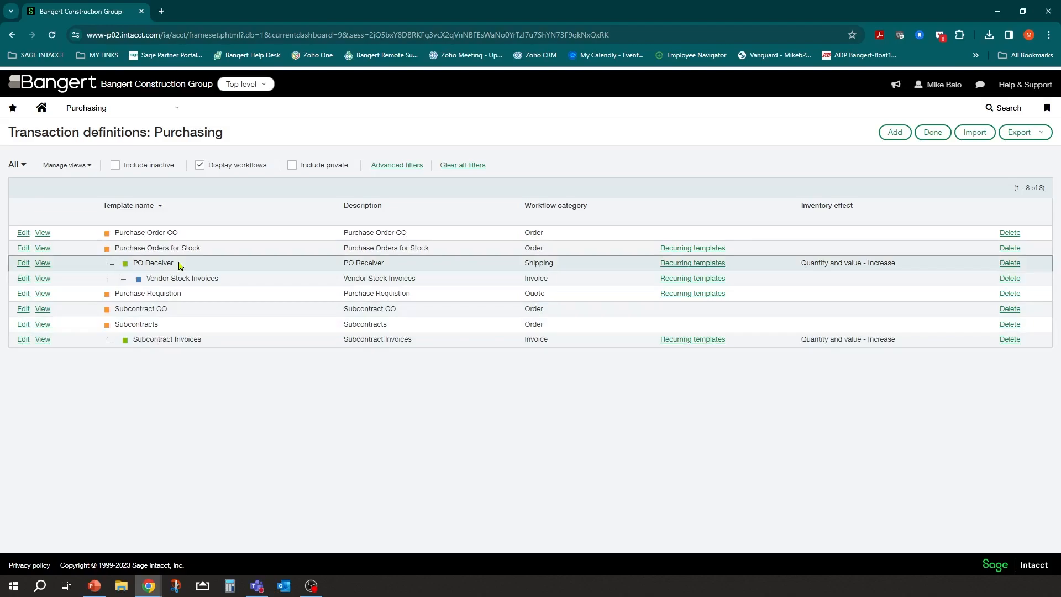
- Compare the transaction definitions list with and without workflow display, and with inactive definitions included and excluded
click(200, 165)
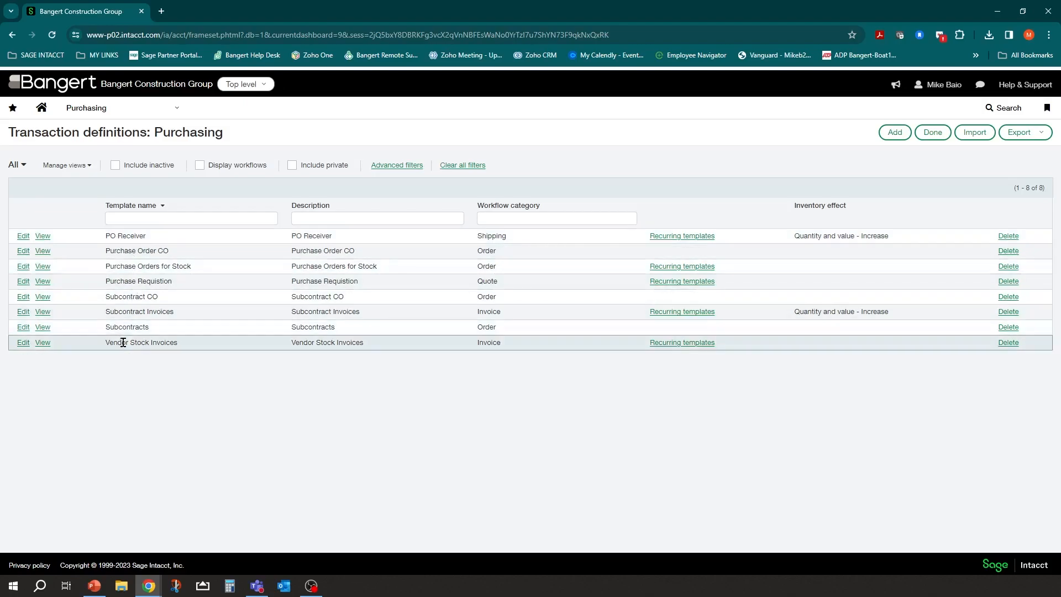
click(116, 165)
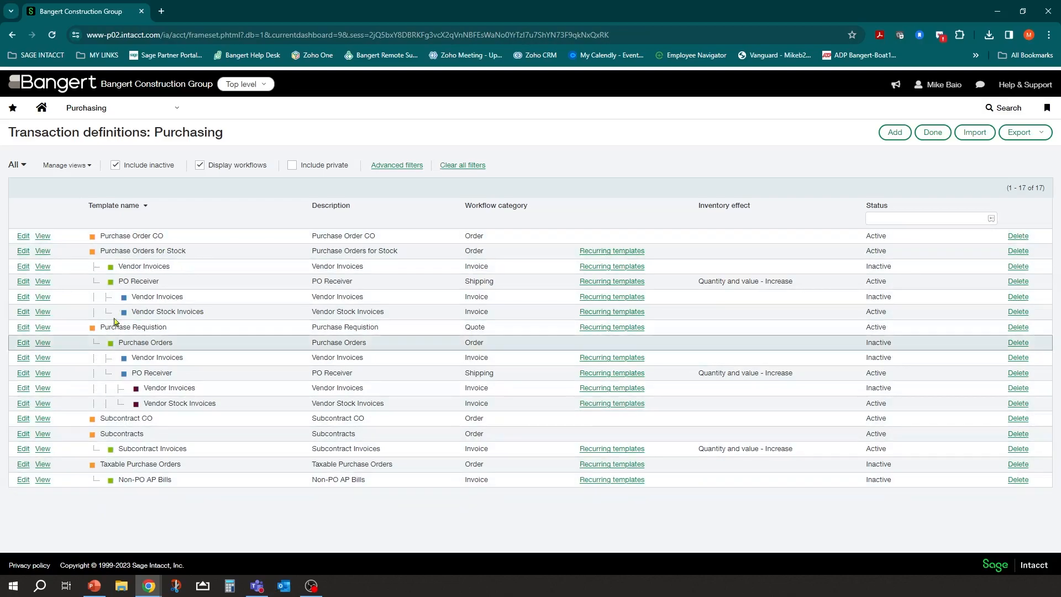
click(115, 166)
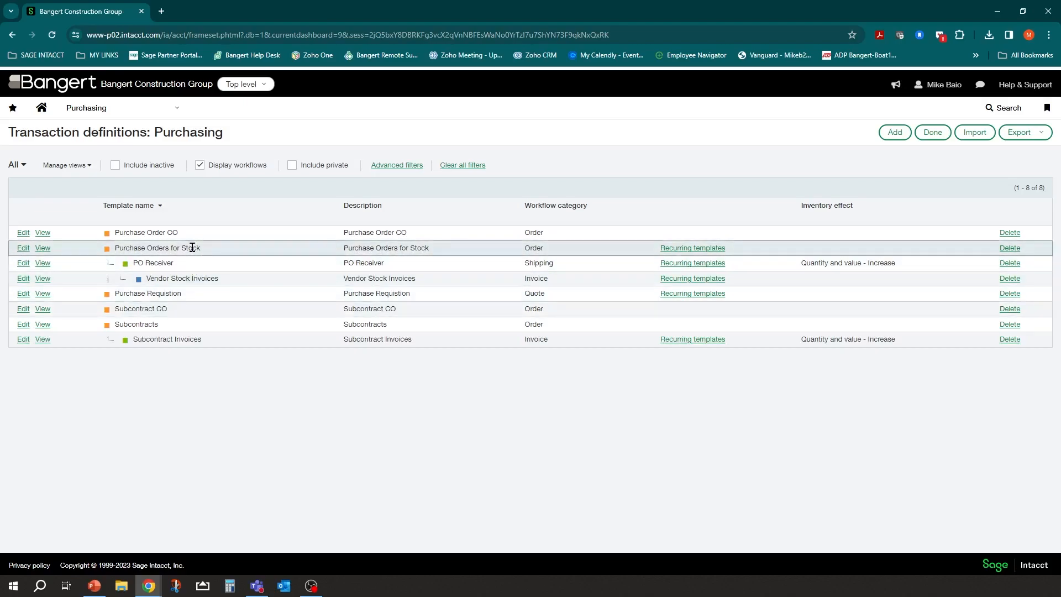
- Examine the workflow chain from Purchase Orders for Stock through PO Receiver to Vendor Stock Invoices, including the order's workflow category
drag(114, 248, 205, 254)
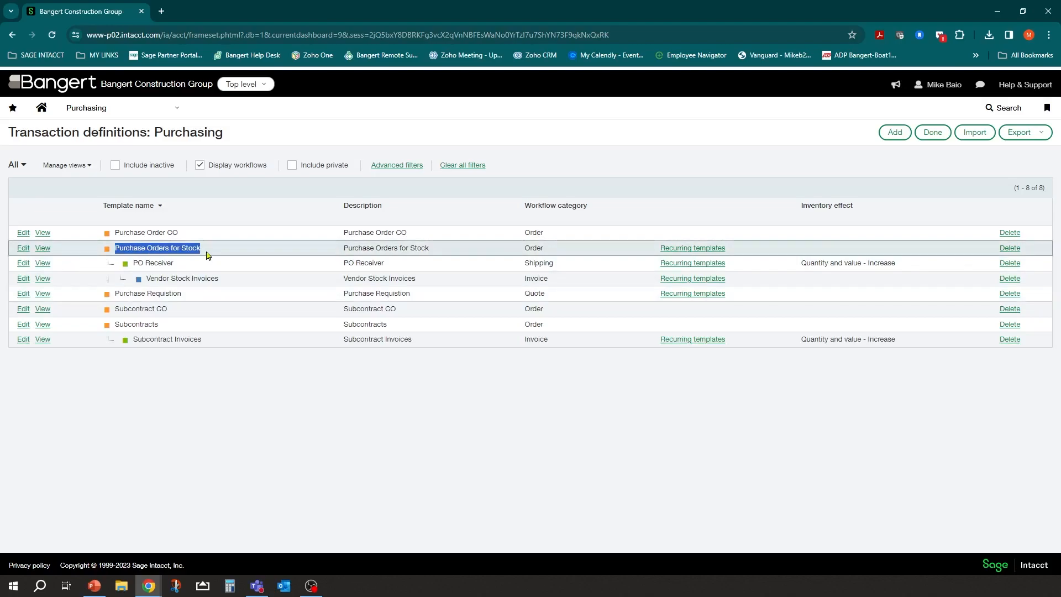
drag(133, 263, 208, 265)
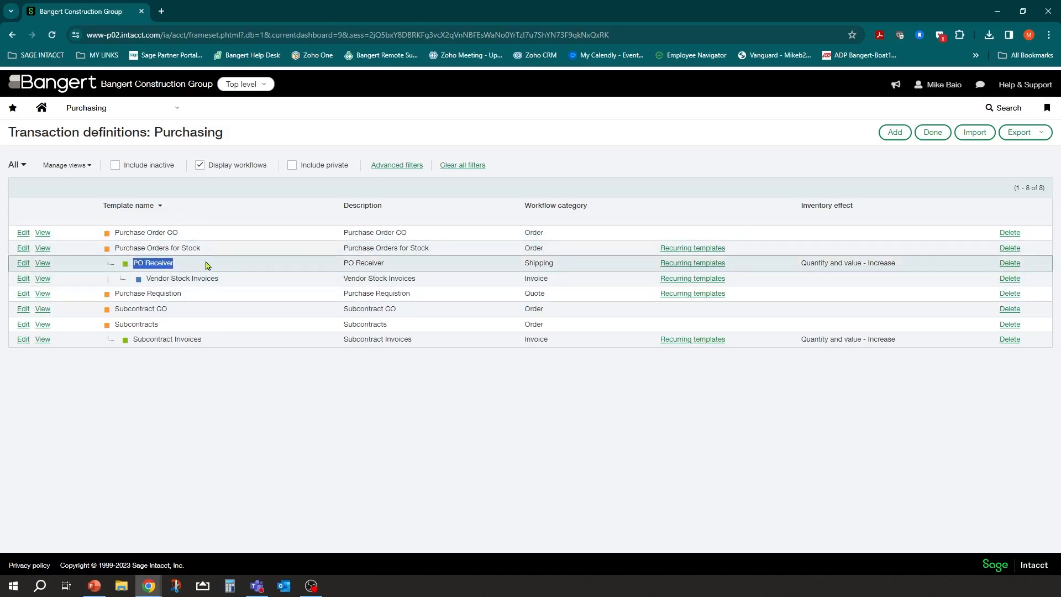
drag(145, 278, 219, 288)
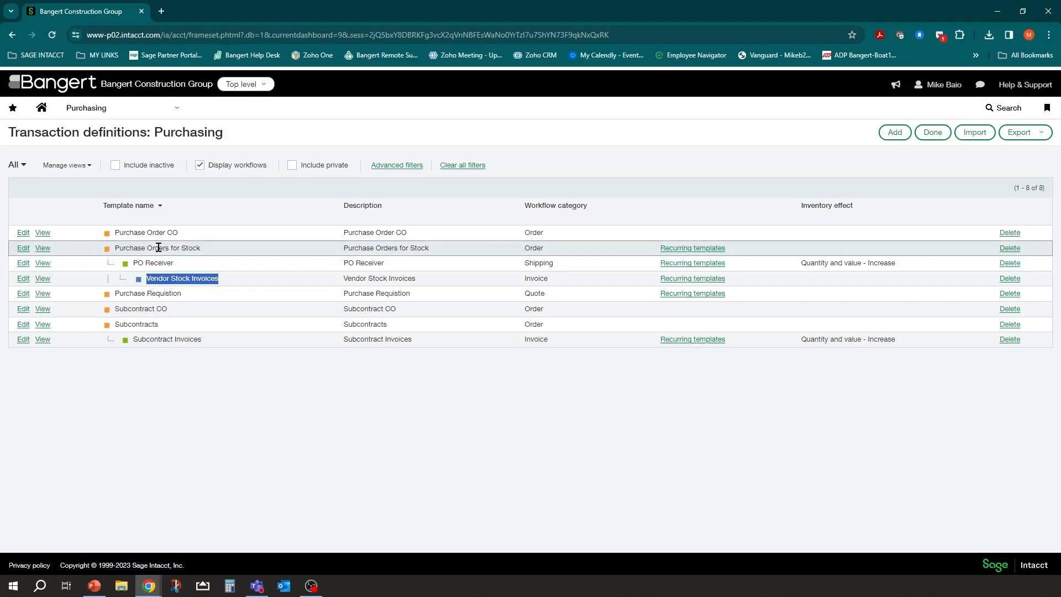
click(131, 248)
drag(115, 247, 201, 247)
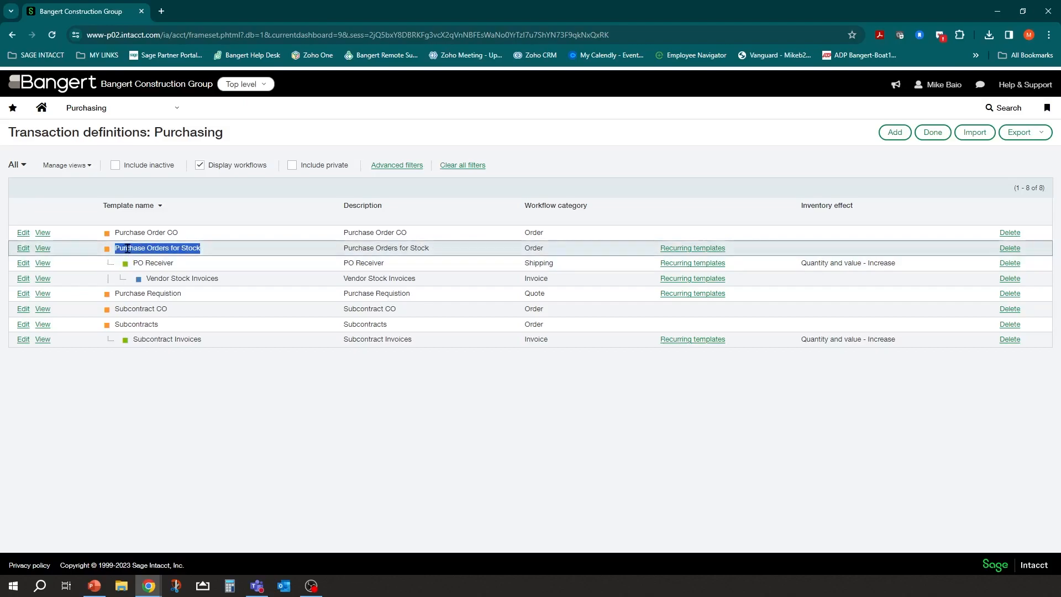
double_click(529, 247)
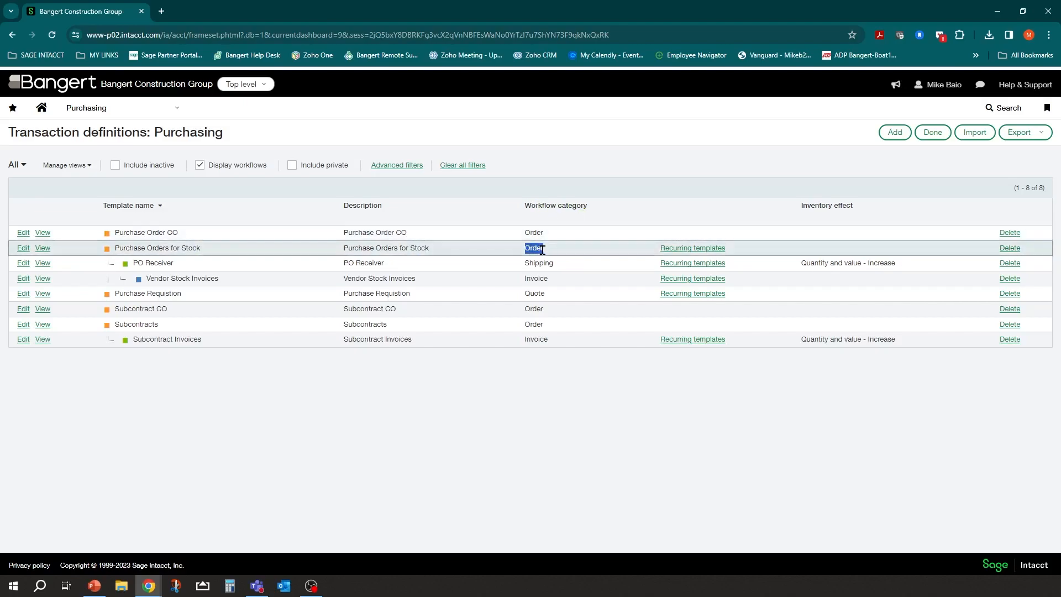
- Open the Purchase Orders for Stock definition for a brief look and return to the definitions list
click(22, 250)
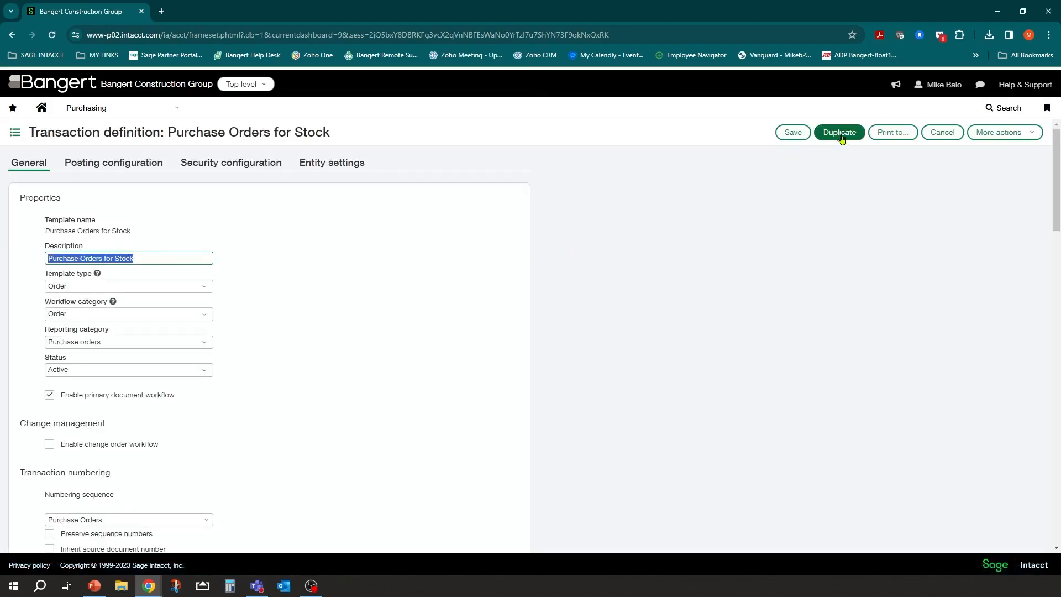
scroll(197, 365, down, 2)
scroll(197, 365, up, 2)
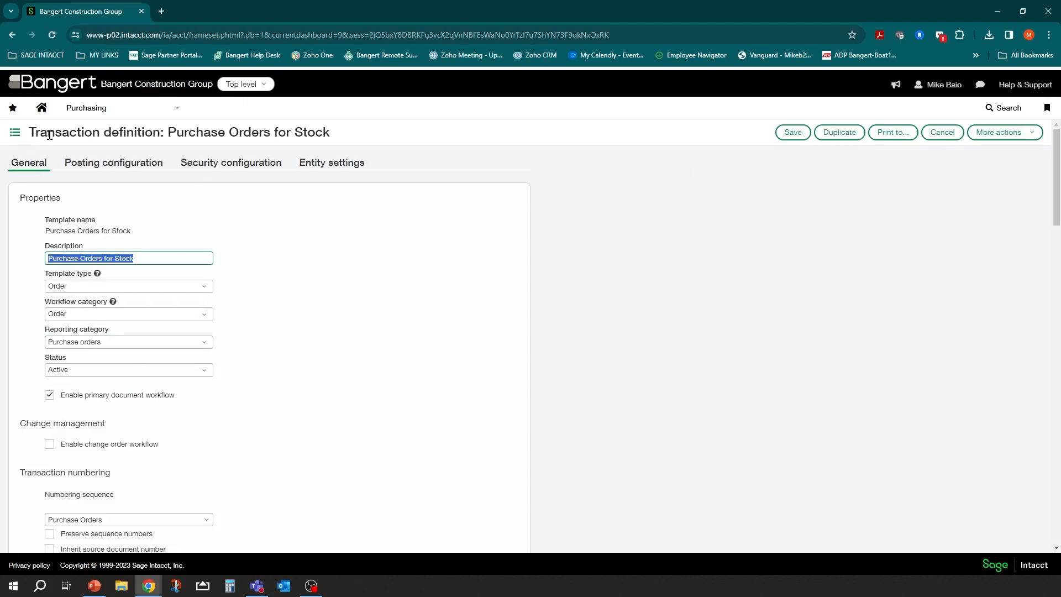
click(15, 135)
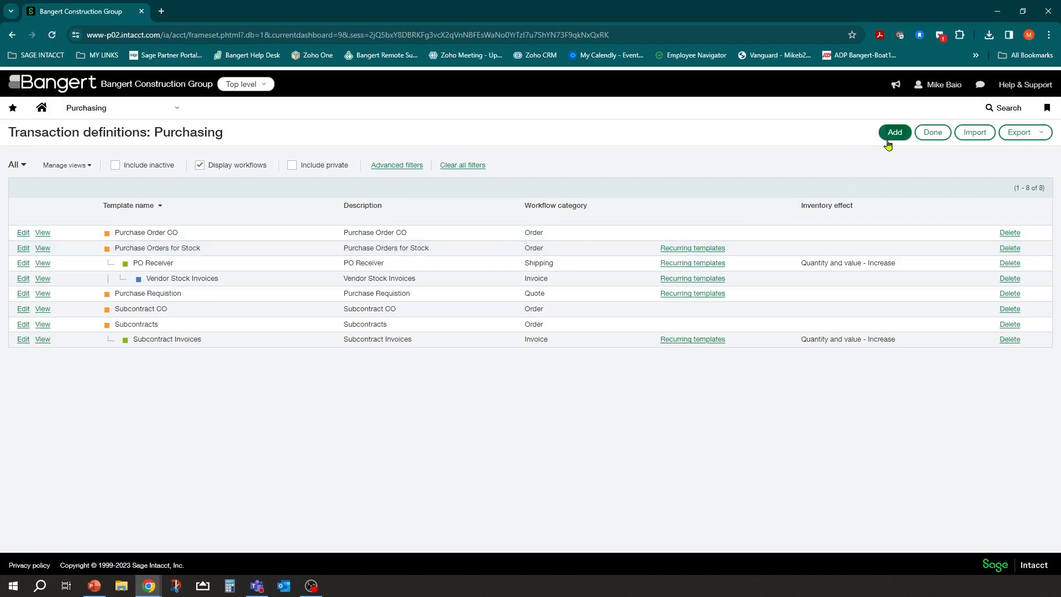
- Start a new purchasing transaction definition and look through the available template types
click(895, 134)
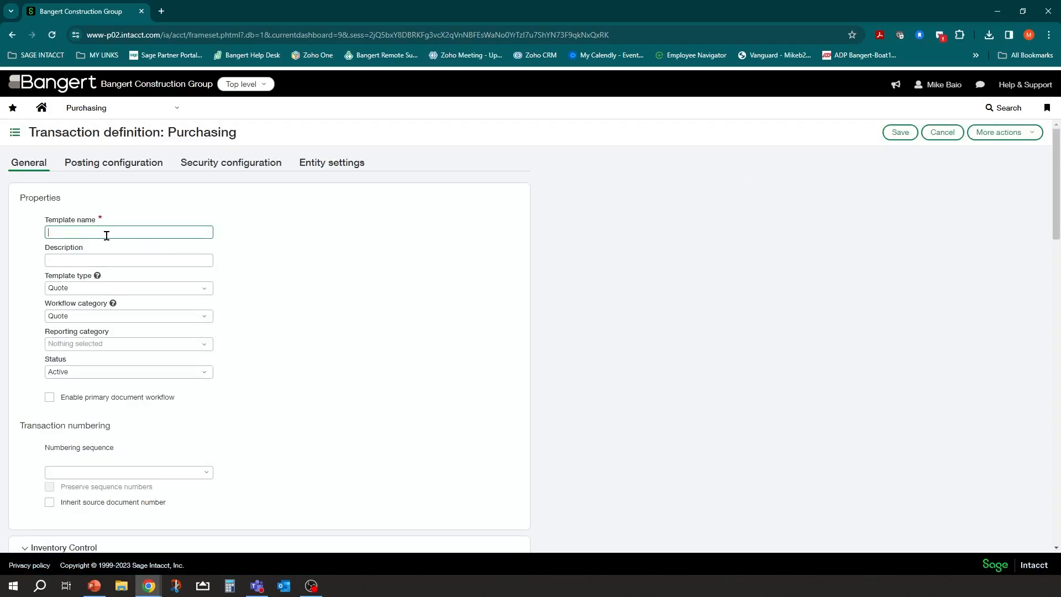
click(207, 291)
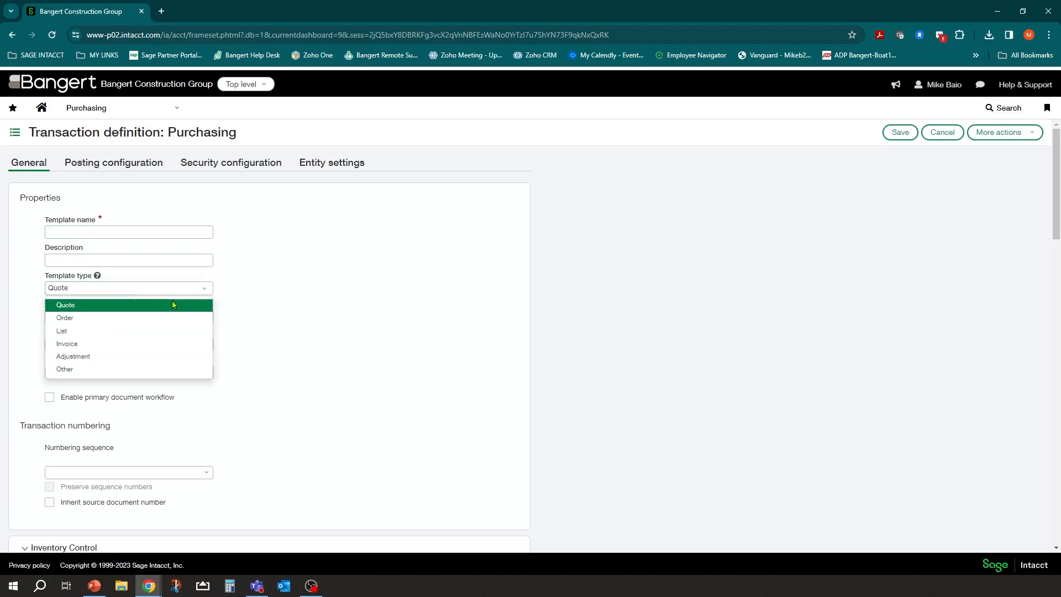
click(100, 290)
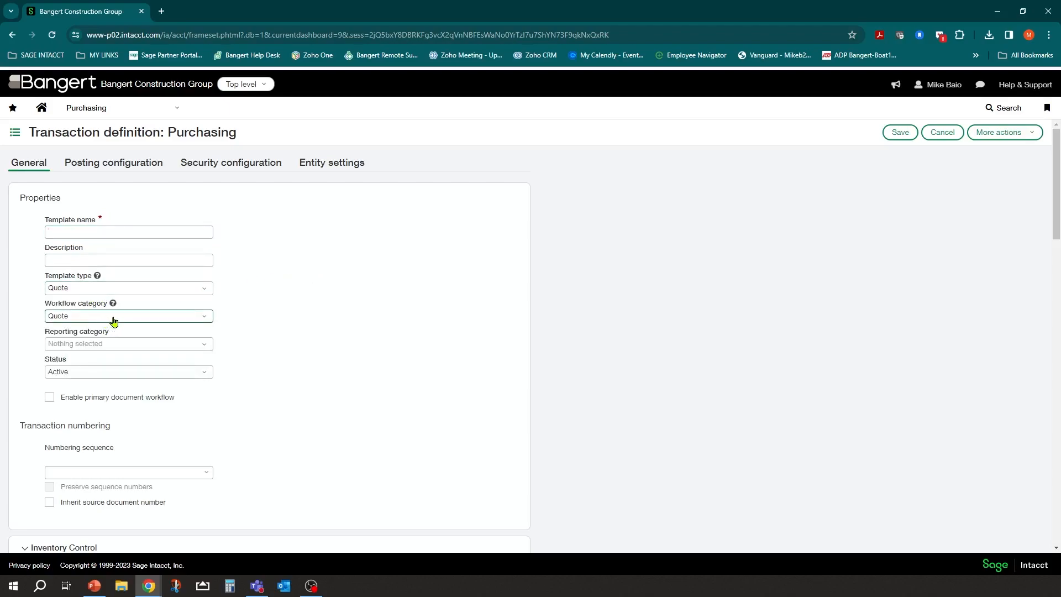
- Read the Template type help on how template types relate to workflow categories, and cancel the new definition
click(98, 277)
drag(443, 267, 424, 234)
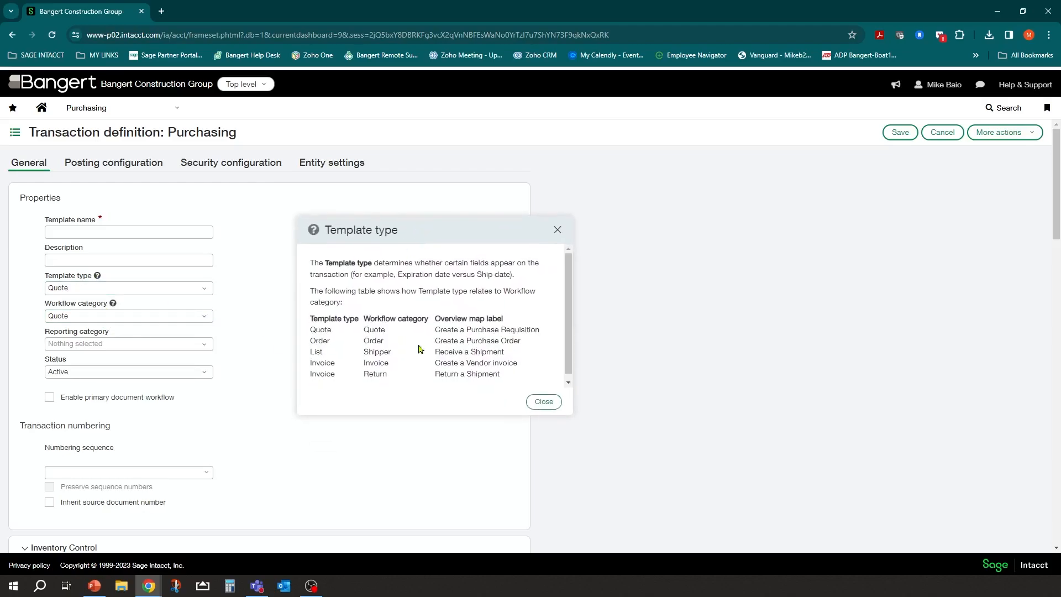
click(554, 230)
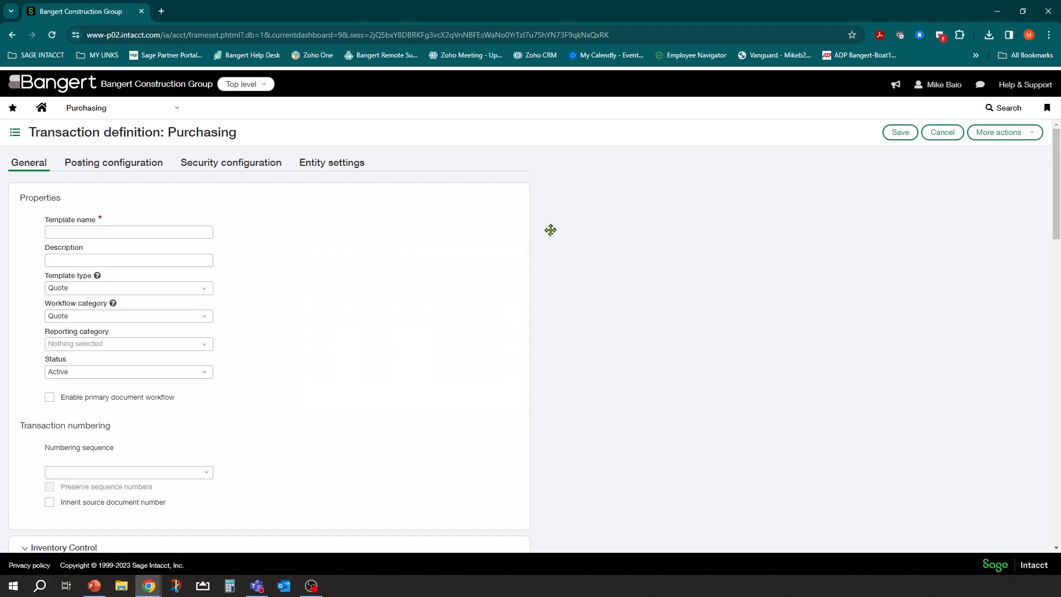
click(98, 276)
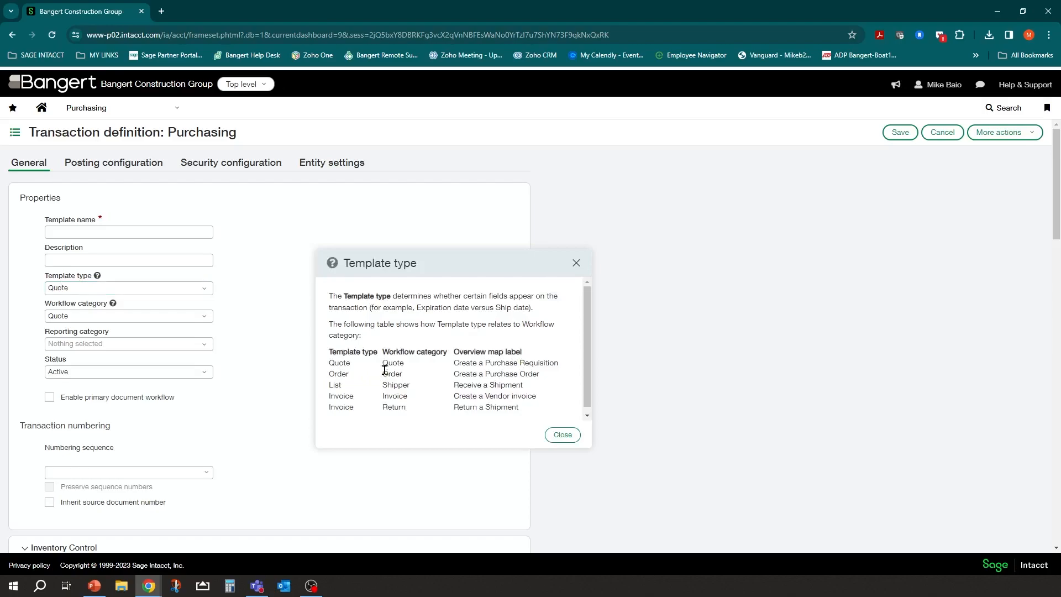
drag(383, 364, 405, 365)
scroll(475, 381, down, 1)
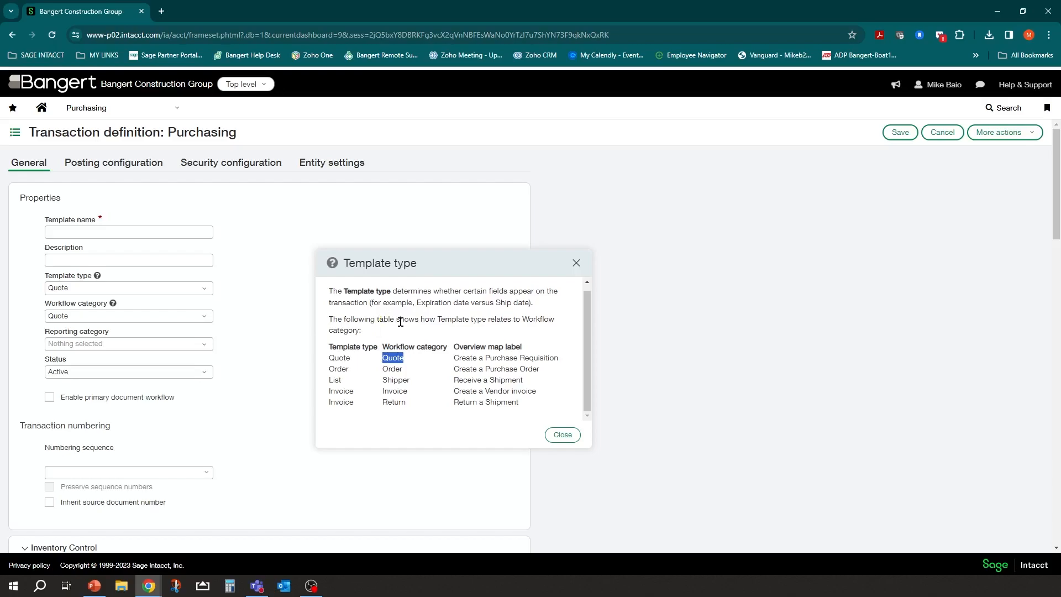
click(576, 264)
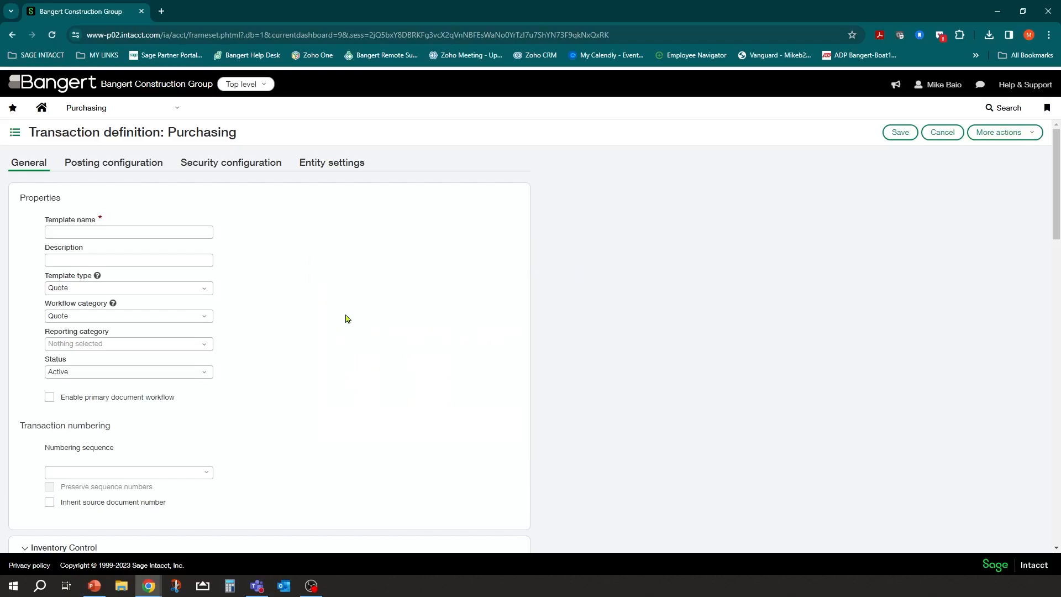
click(941, 135)
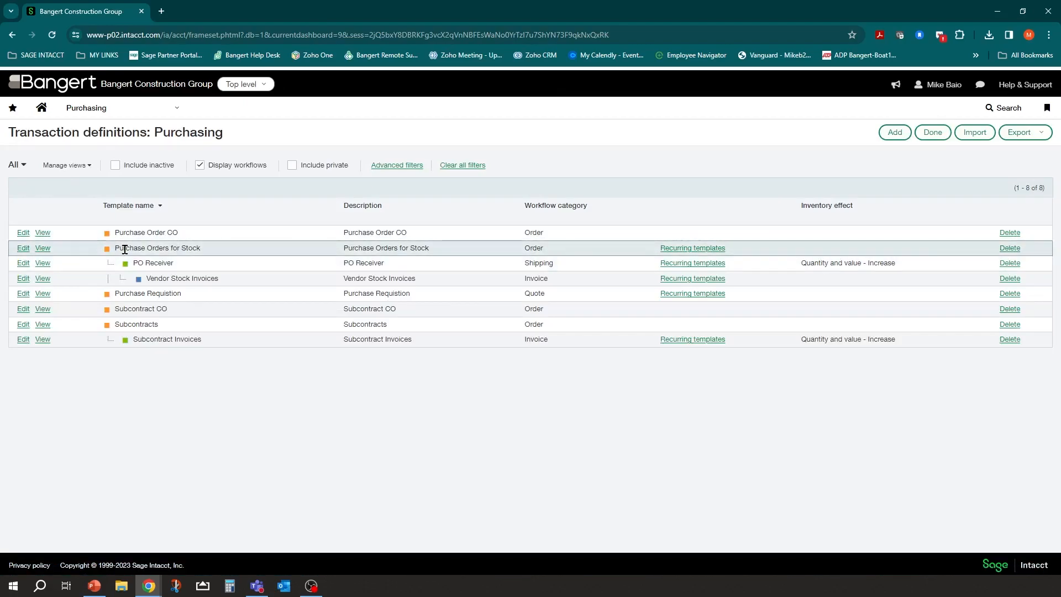
- Open the Purchase Orders for Stock definition for editing and review its general properties, change management and transaction numbering
click(22, 250)
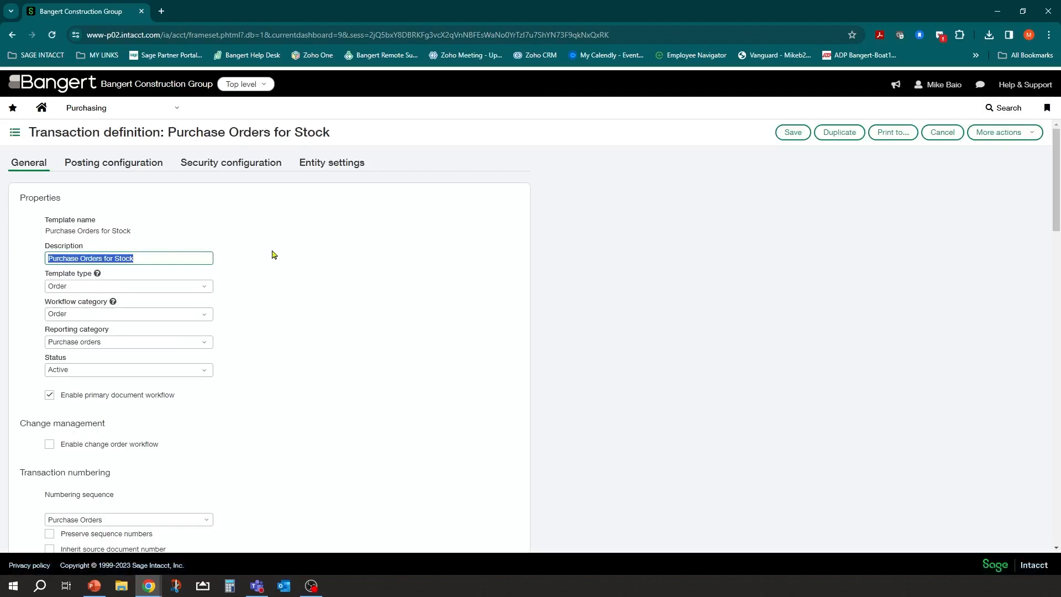
click(299, 275)
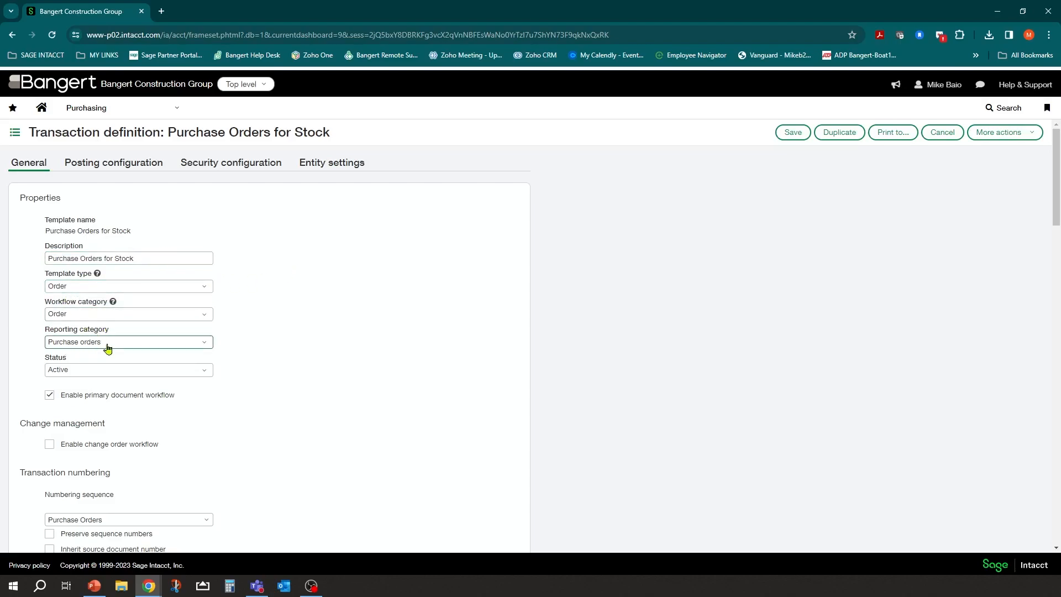
scroll(182, 345, down, 1)
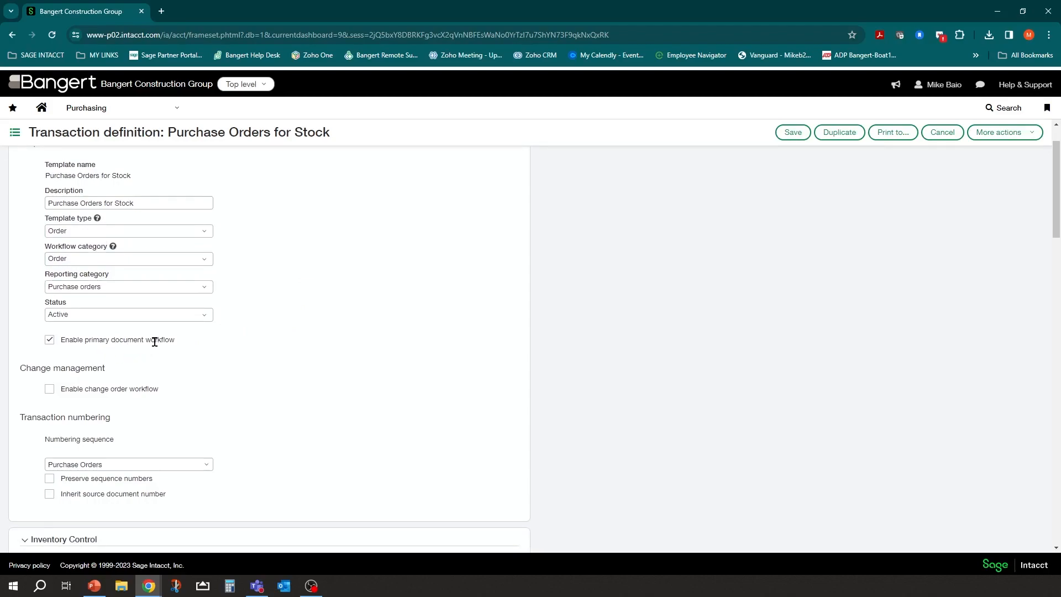
scroll(301, 338, down, 1)
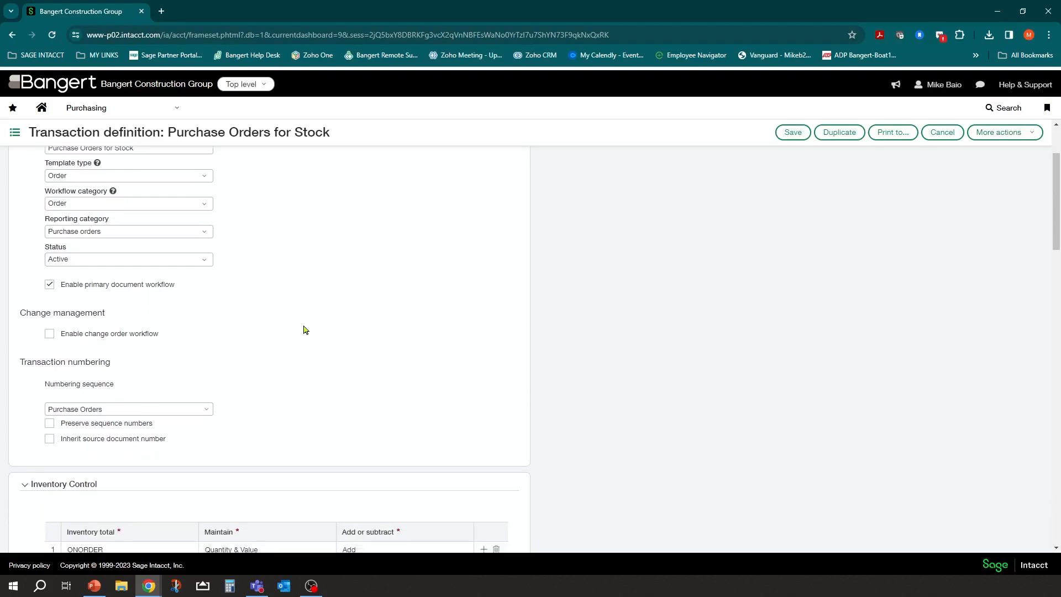
scroll(303, 330, down, 1)
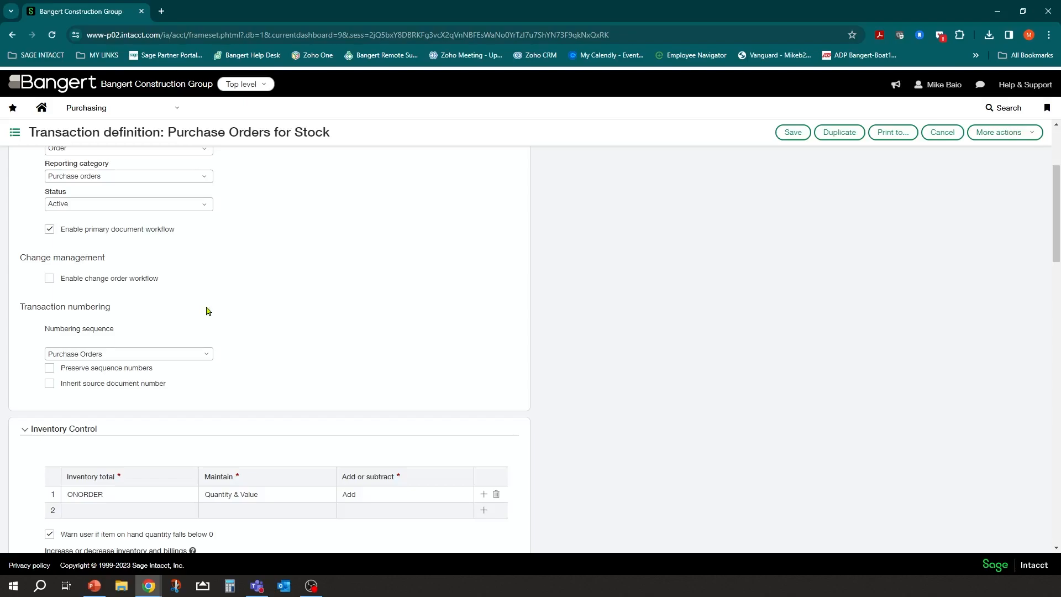
scroll(281, 270, up, 2)
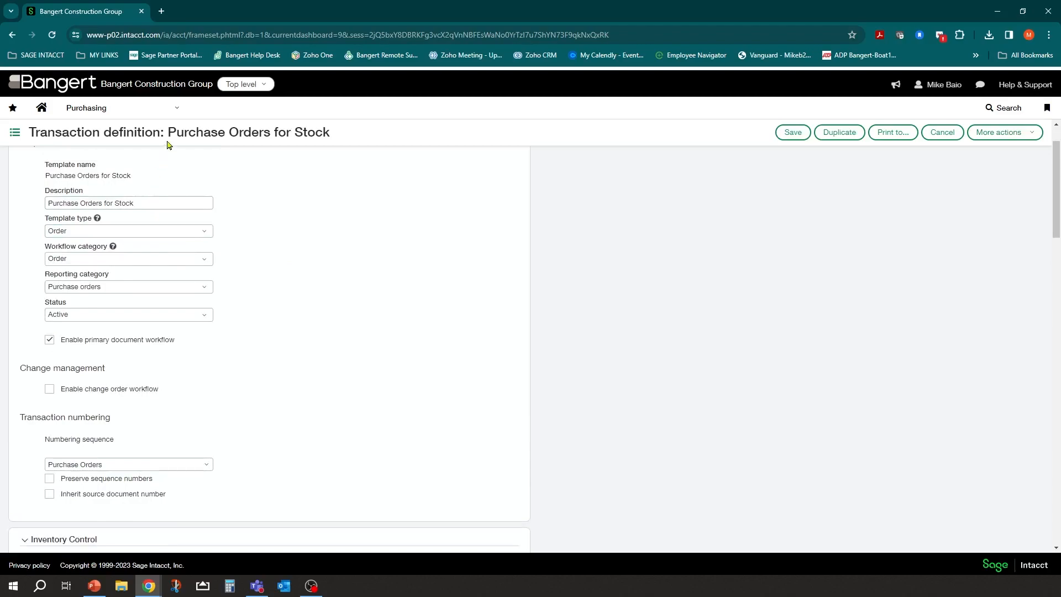
scroll(279, 234, down, 2)
- View the document sequence details of the Purchase Orders numbering sequence, checking its prefix, and close them
click(96, 357)
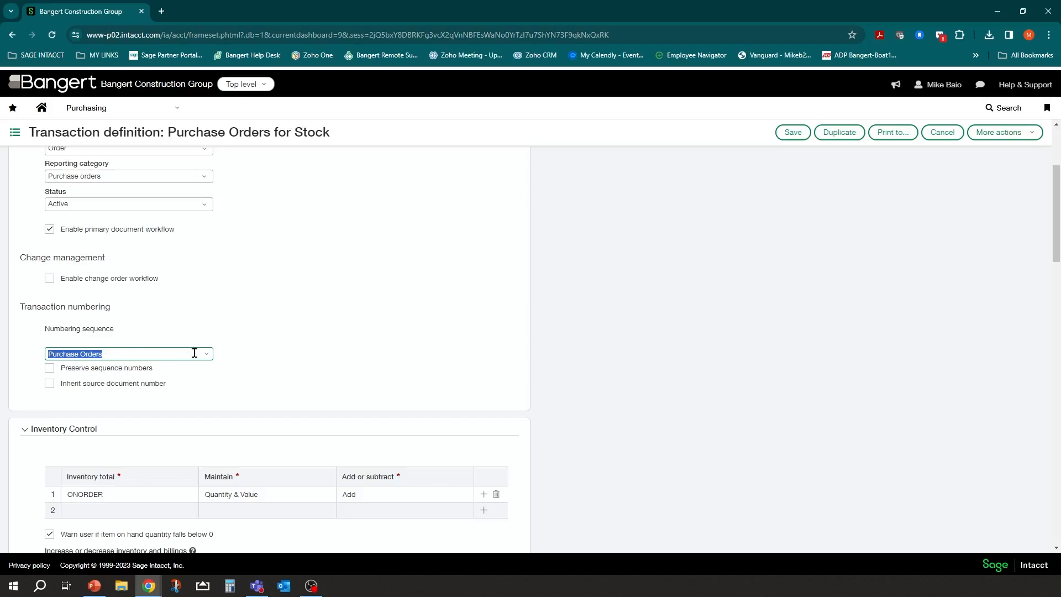
click(205, 358)
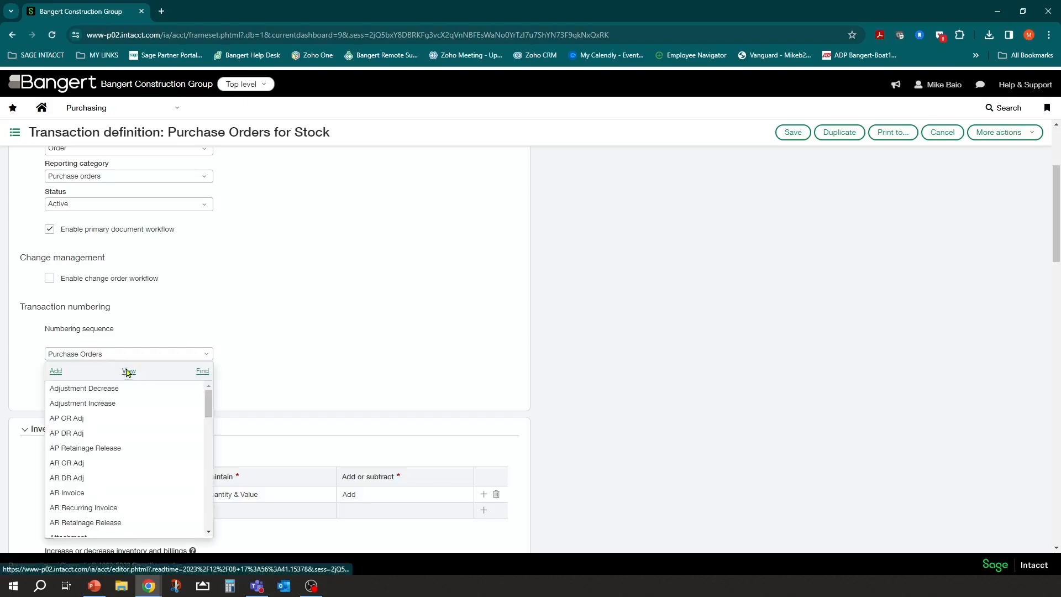
click(124, 372)
drag(393, 422, 400, 424)
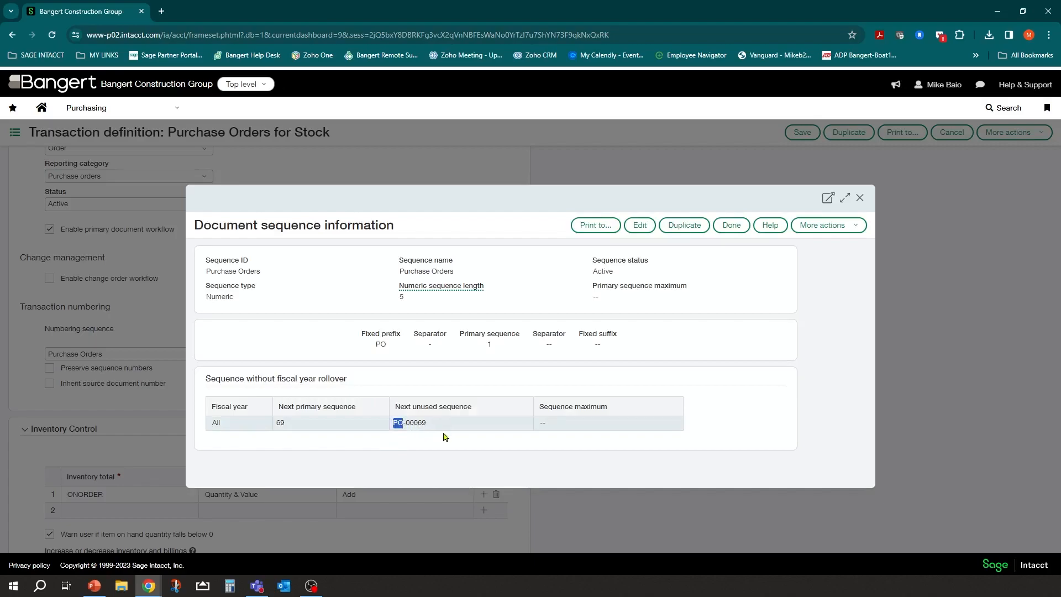
click(860, 198)
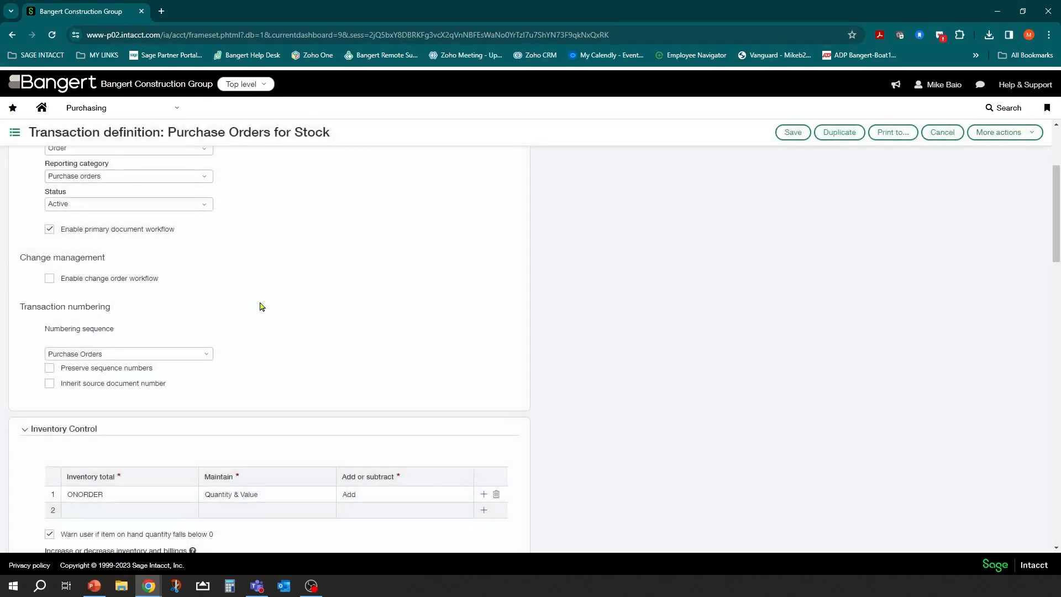
- Review the Inventory Control settings of the Purchase Orders for Stock definition and return to its general properties
scroll(264, 301, down, 2)
scroll(149, 315, down, 1)
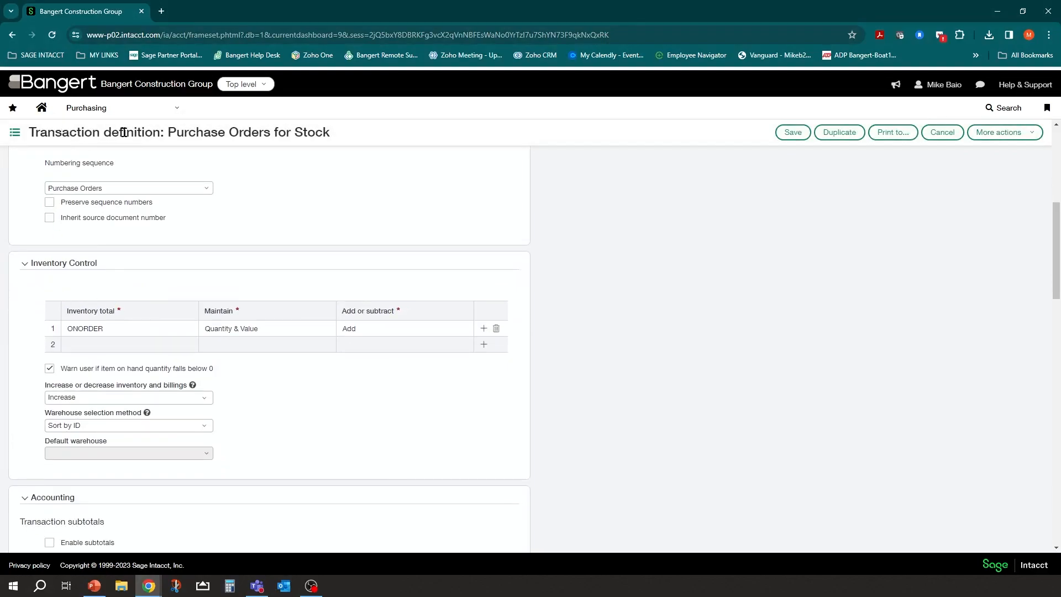
scroll(38, 267, up, 5)
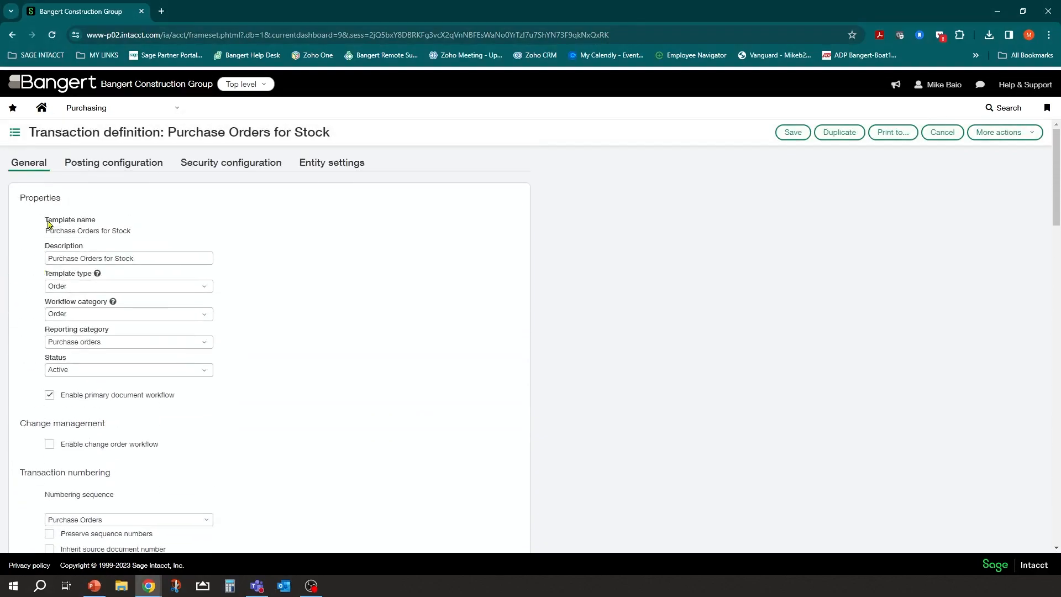
- Examine the choices for the first Inventory Control row's inventory total and maintain fields, keeping ONORDER and Quantity & Value
scroll(55, 265, down, 5)
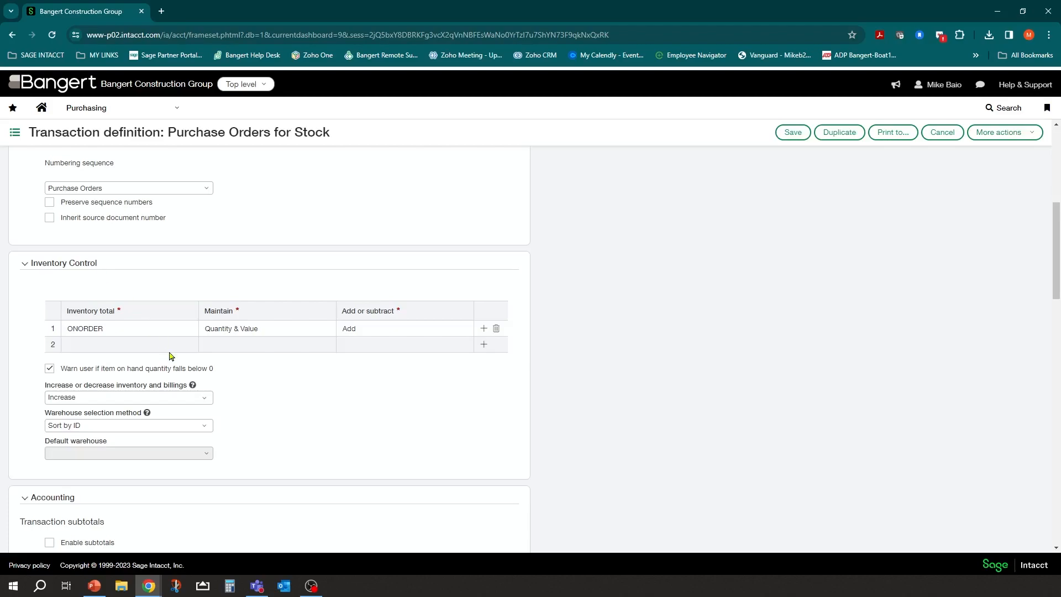
click(117, 328)
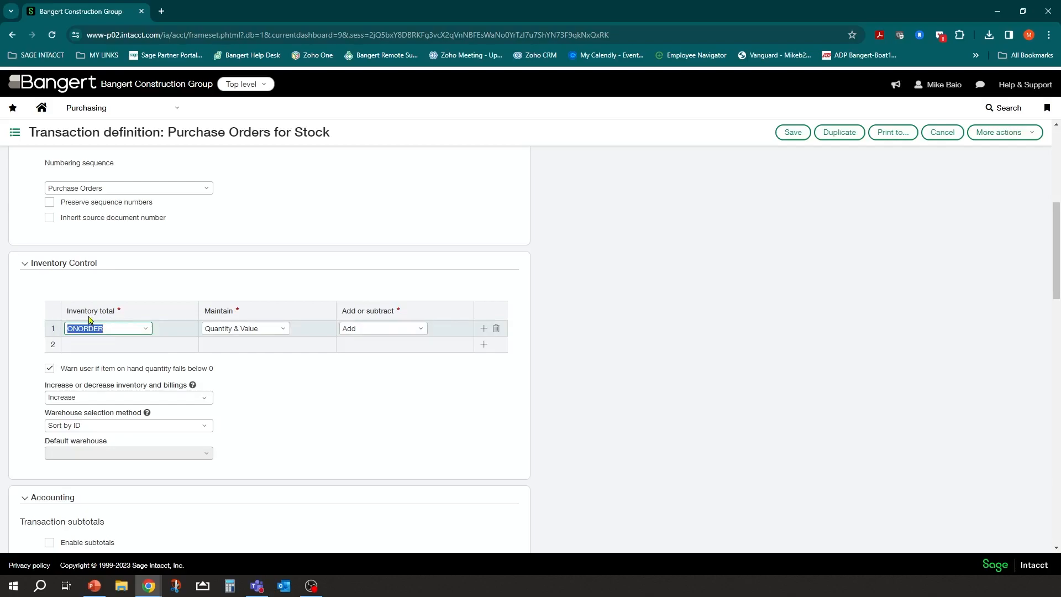
click(145, 330)
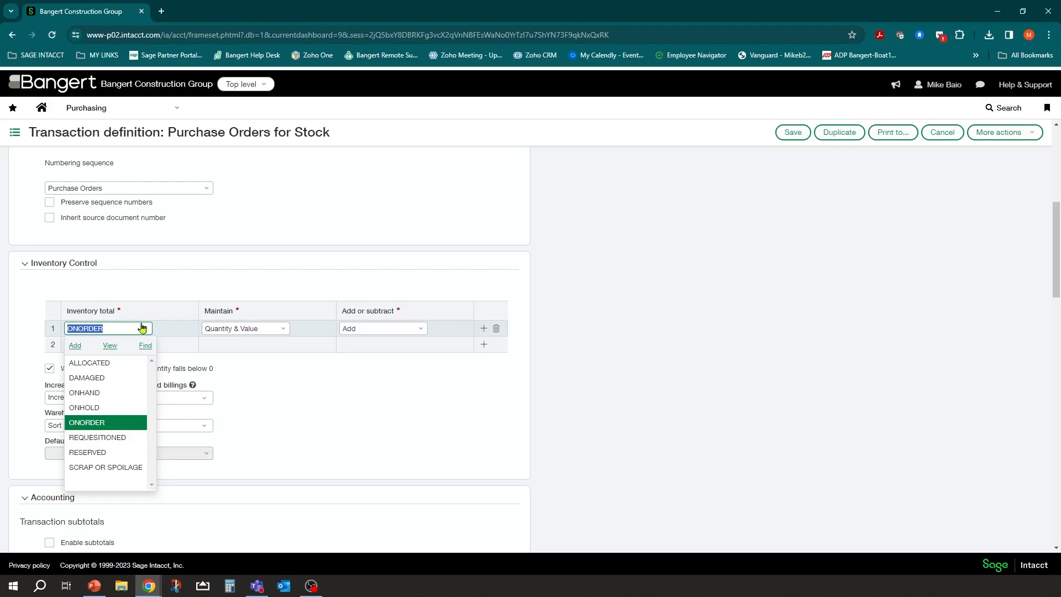
click(95, 423)
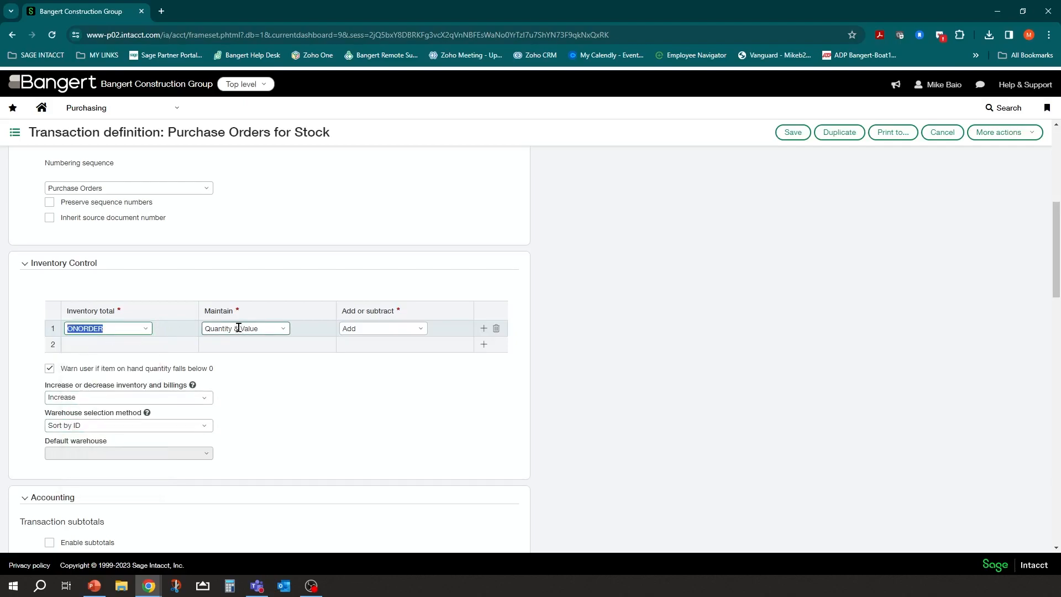
click(288, 330)
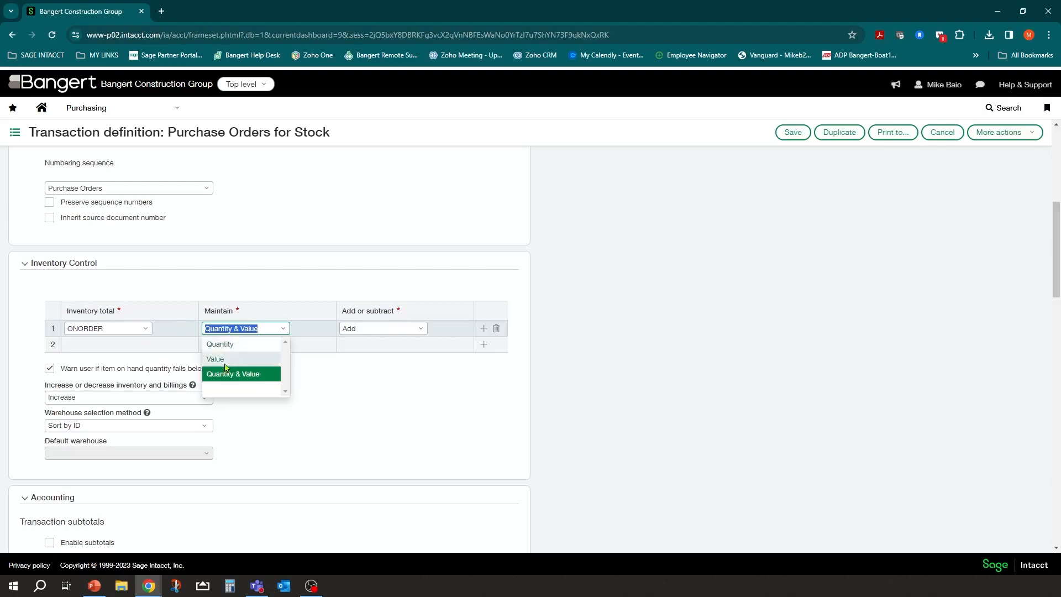
click(249, 375)
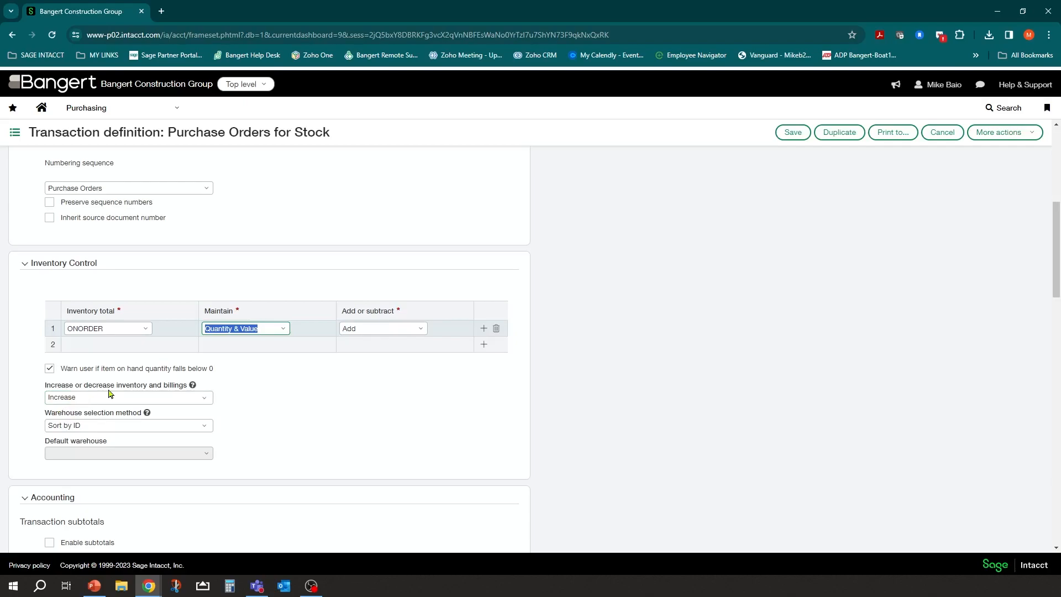
- Read the help on increasing or decreasing inventory and billings, and close it
click(193, 386)
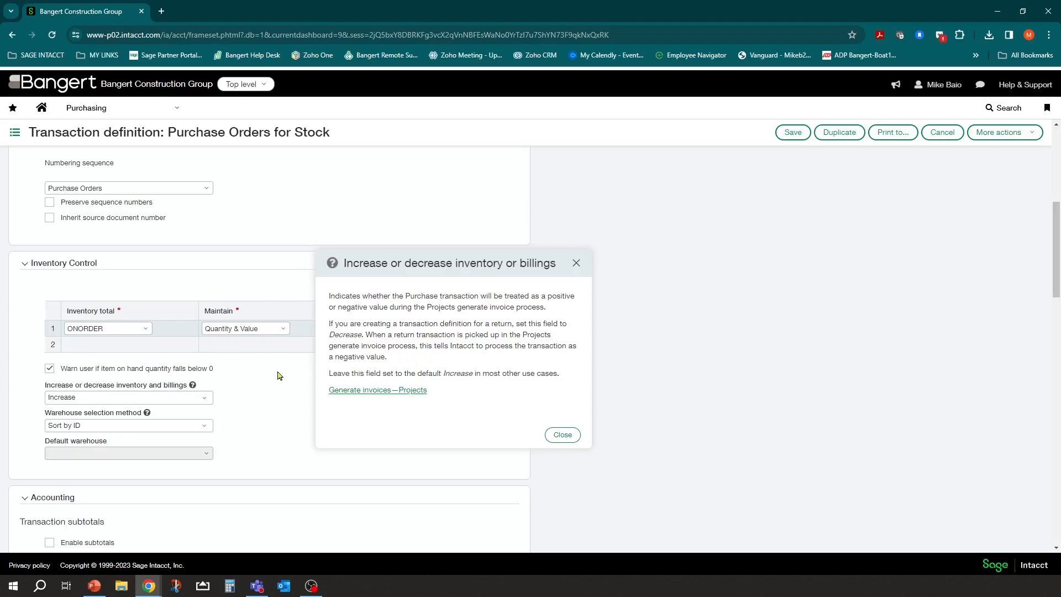
click(204, 397)
click(252, 384)
click(576, 263)
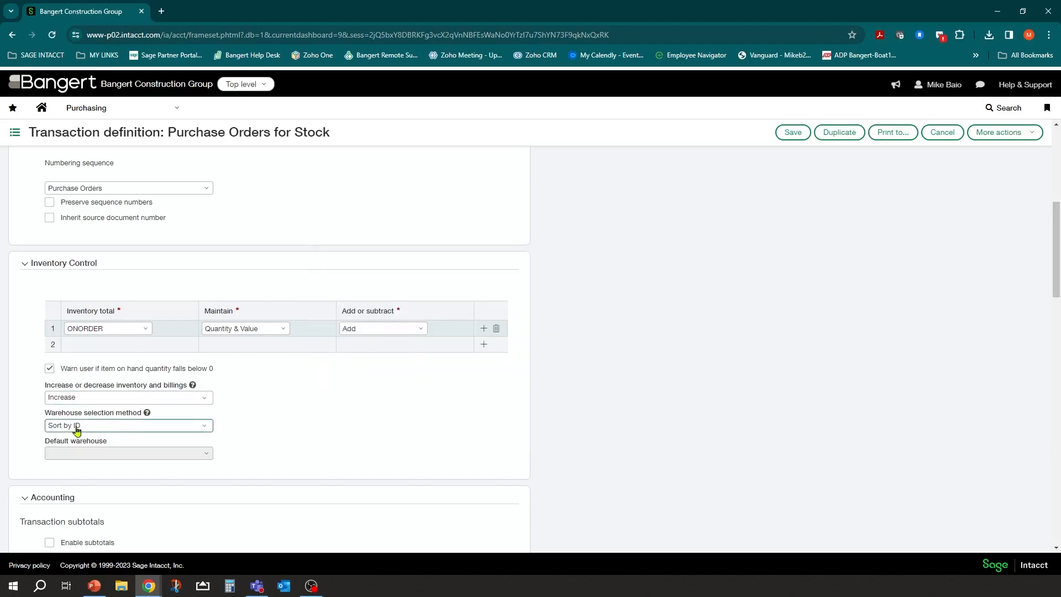
- Set the warehouse selection method to Use the default warehouse, with GCWH as the default warehouse
click(205, 426)
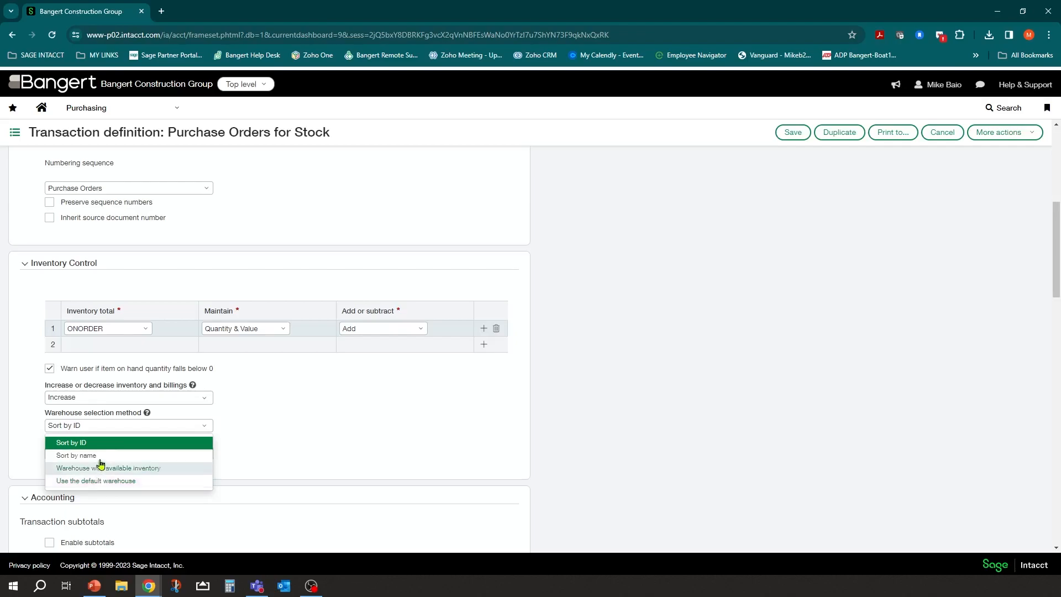
click(91, 485)
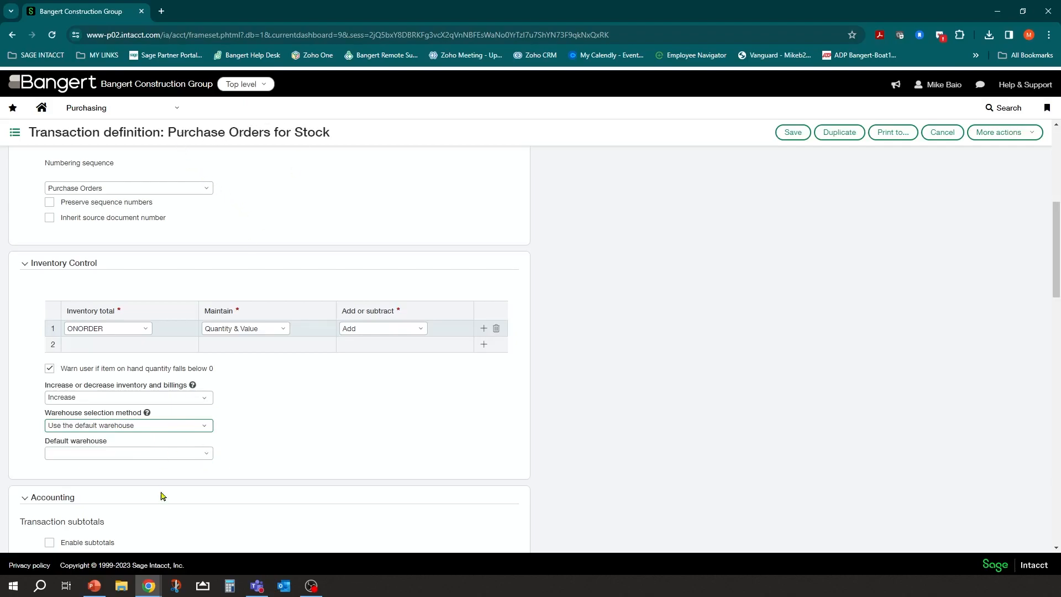
click(207, 456)
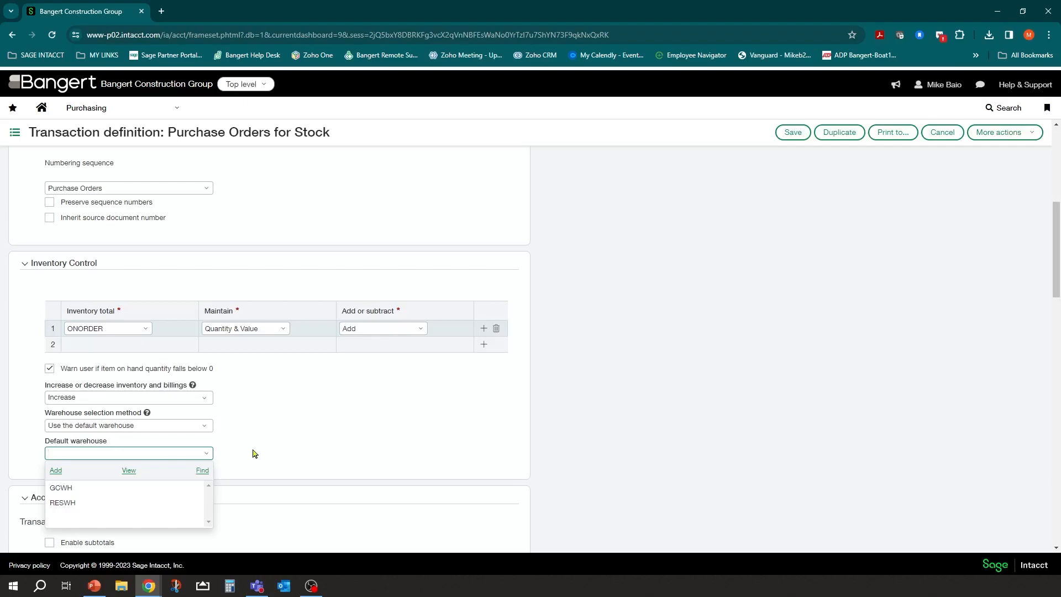
click(75, 489)
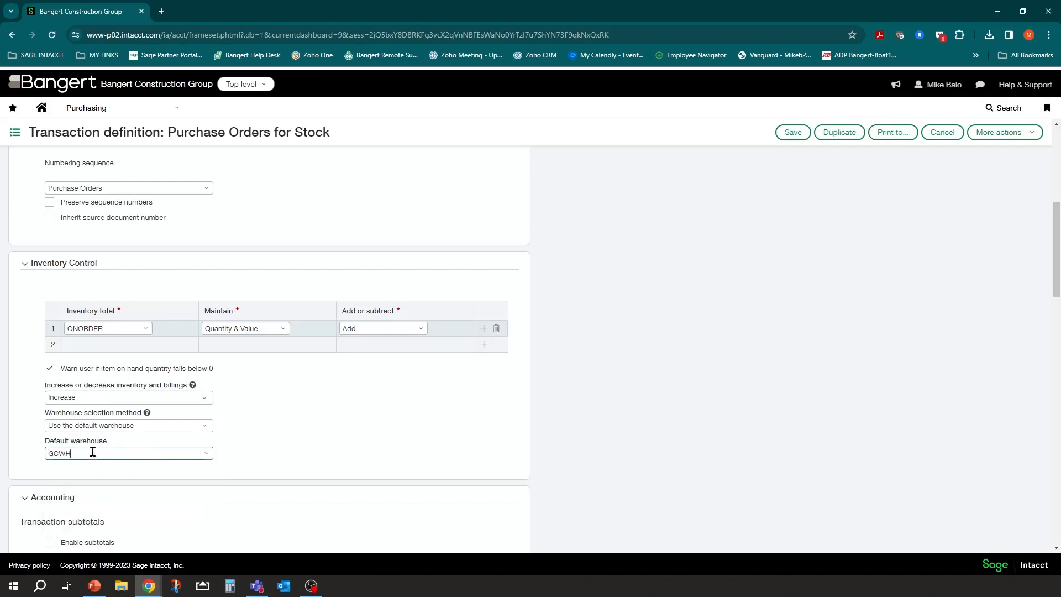
click(278, 430)
- Enable transaction subtotals in the Accounting section to inspect the subtotals table, and disable them again
scroll(362, 394, down, 3)
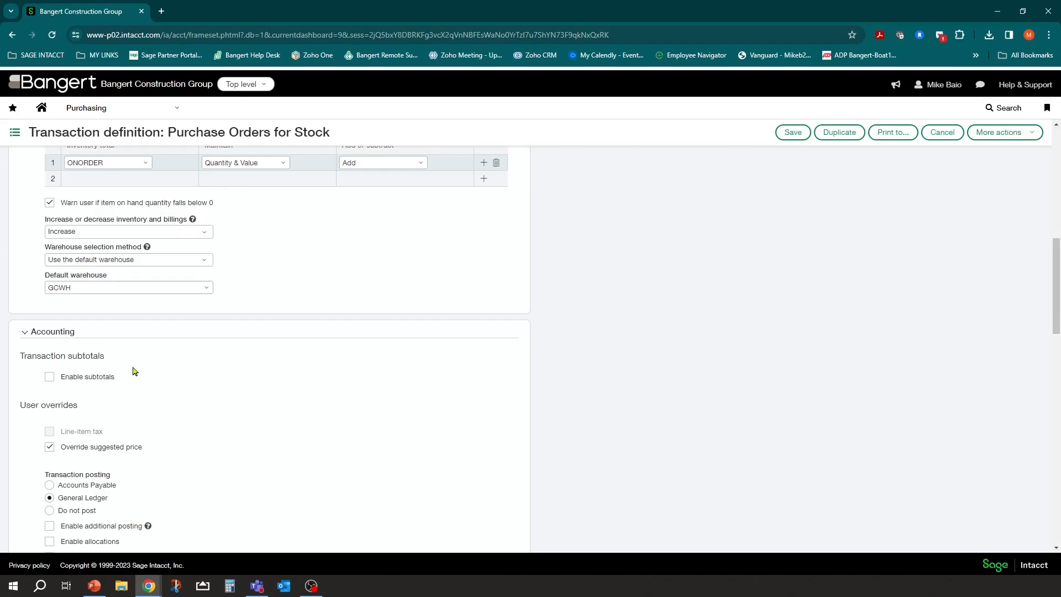
click(49, 377)
click(111, 443)
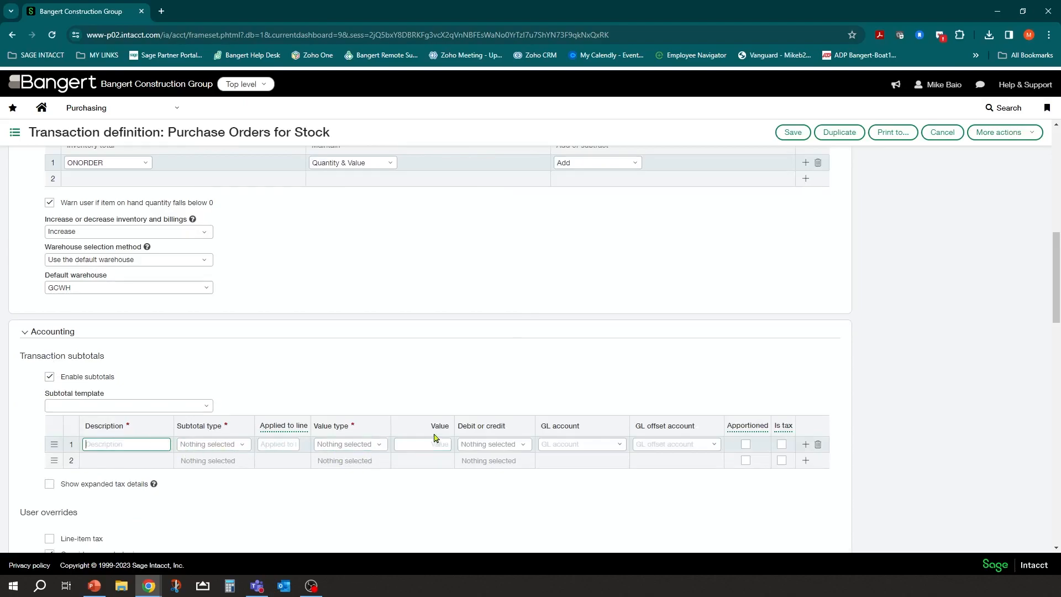
scroll(60, 314, down, 2)
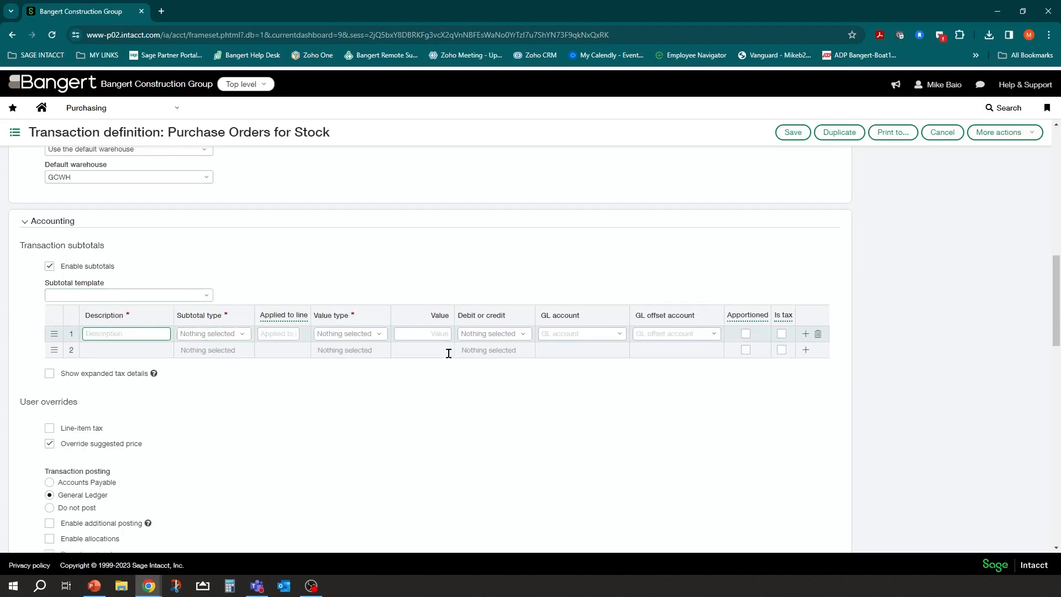
click(49, 266)
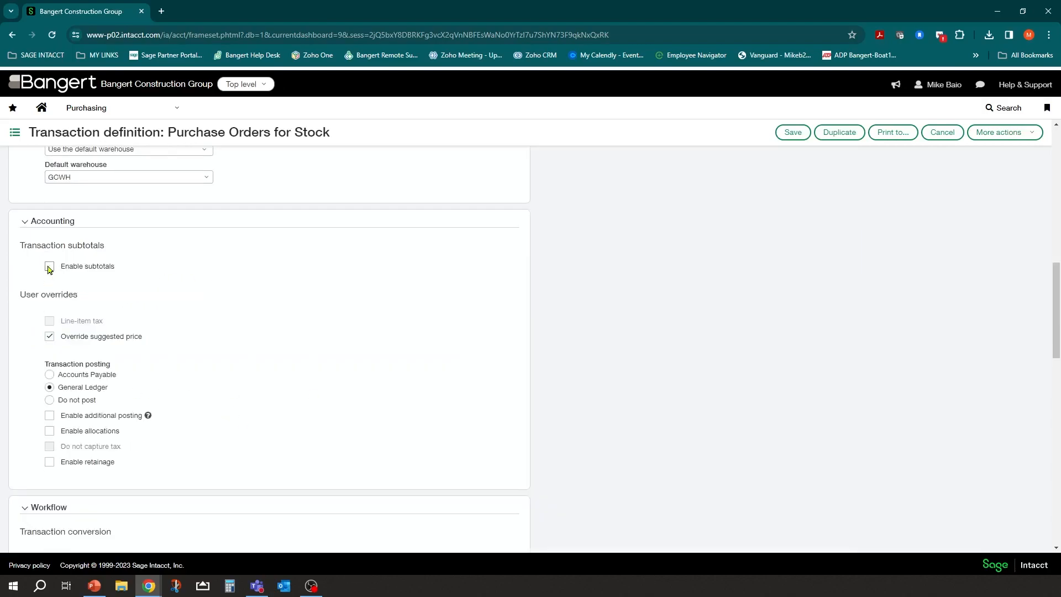
- Compare the Inventory Control settings with the Accounting settings, examining the user overrides and transaction posting options
scroll(238, 254, up, 2)
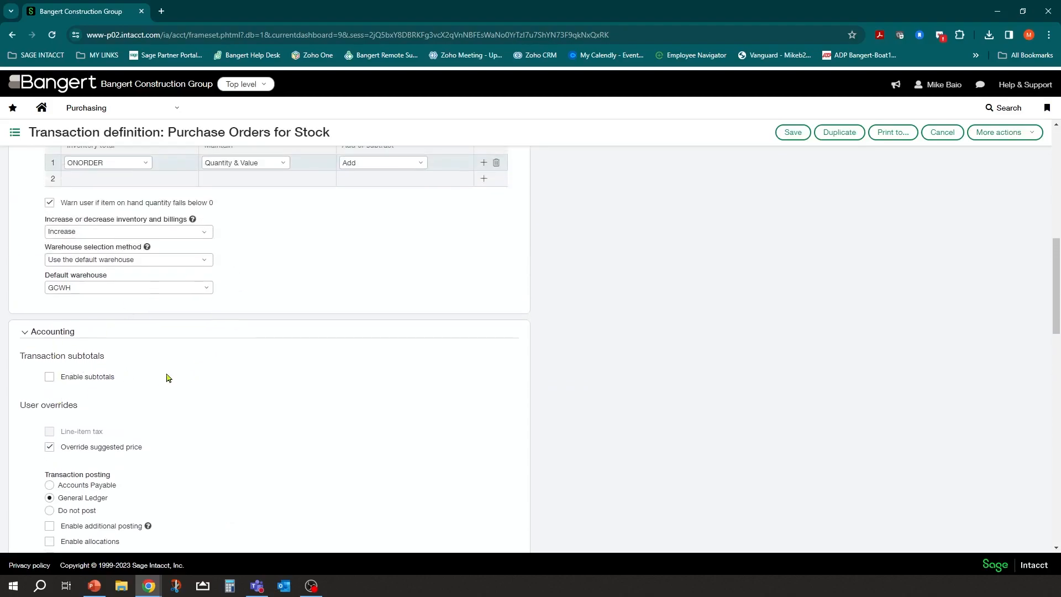
scroll(167, 364, up, 2)
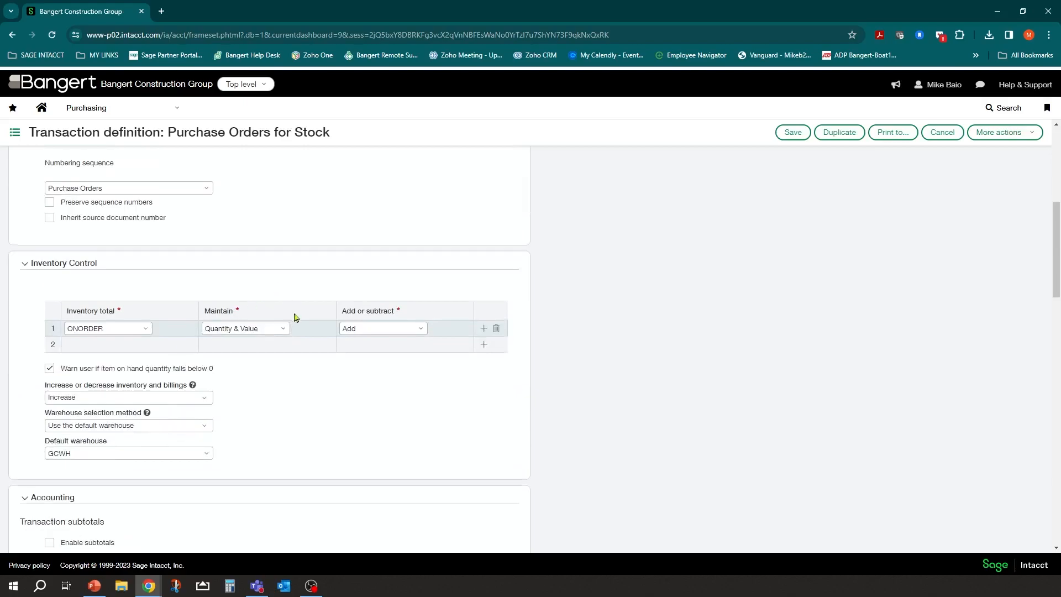
scroll(293, 317, down, 3)
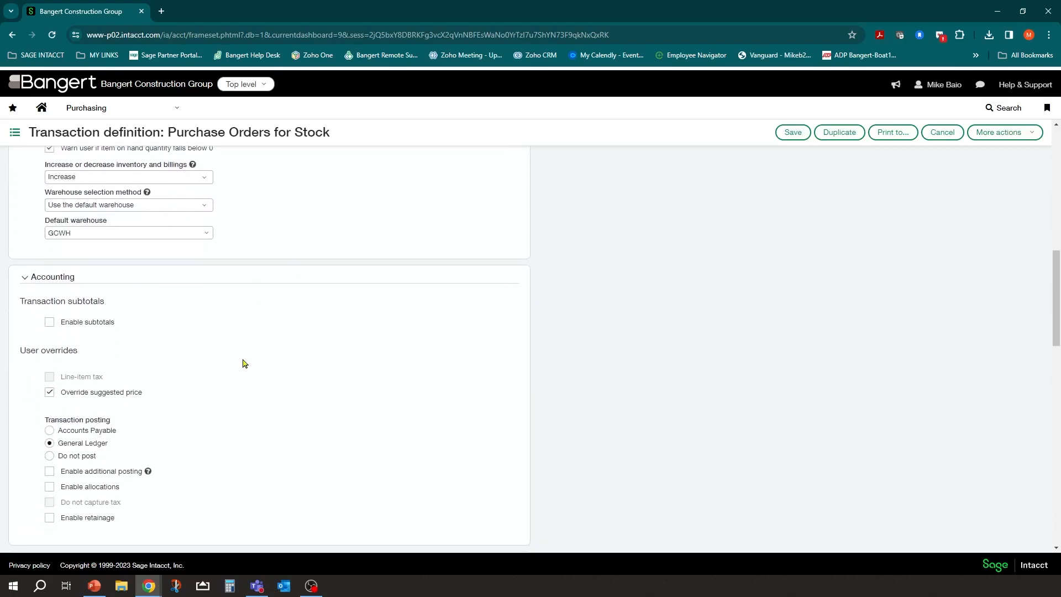
scroll(129, 389, down, 2)
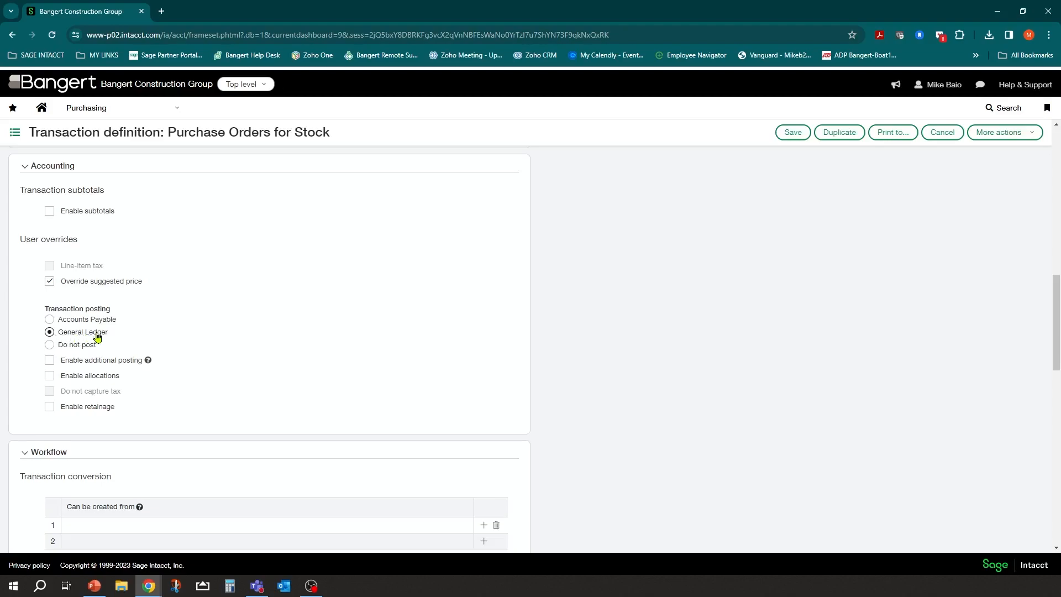
scroll(362, 292, up, 3)
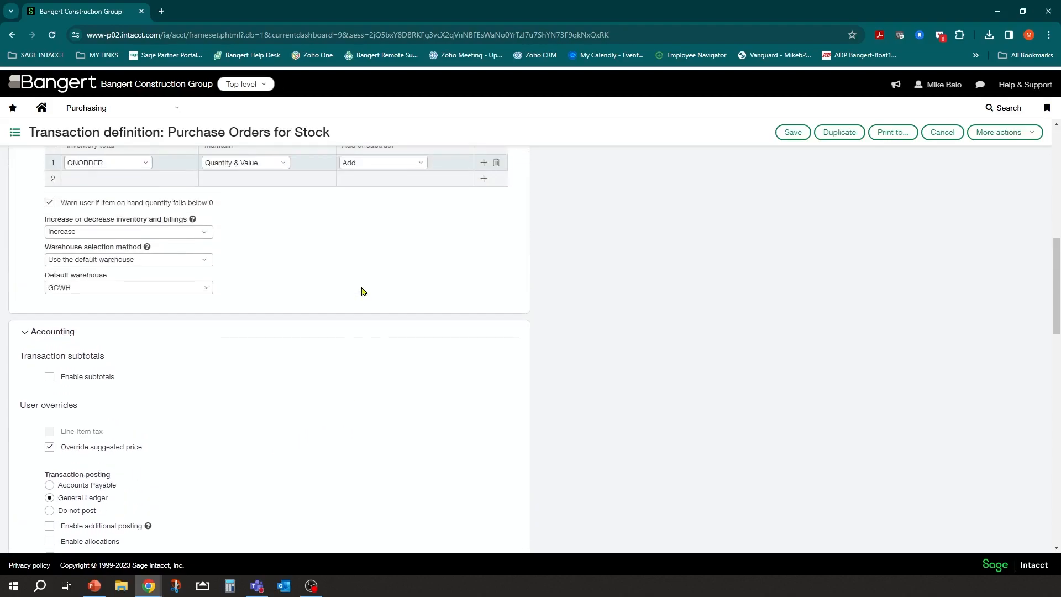
scroll(362, 291, up, 3)
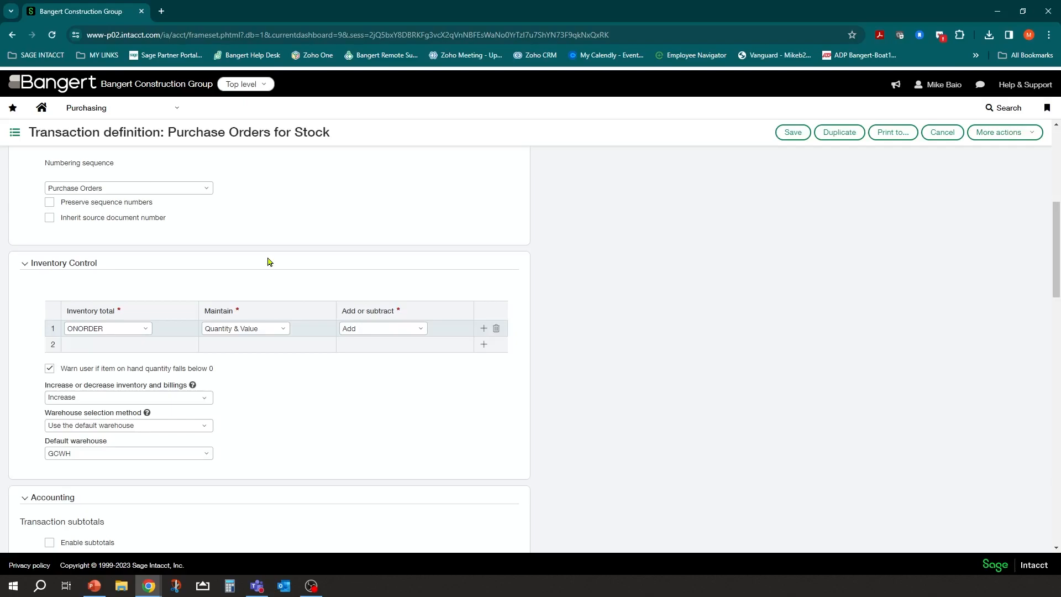
scroll(273, 343, down, 5)
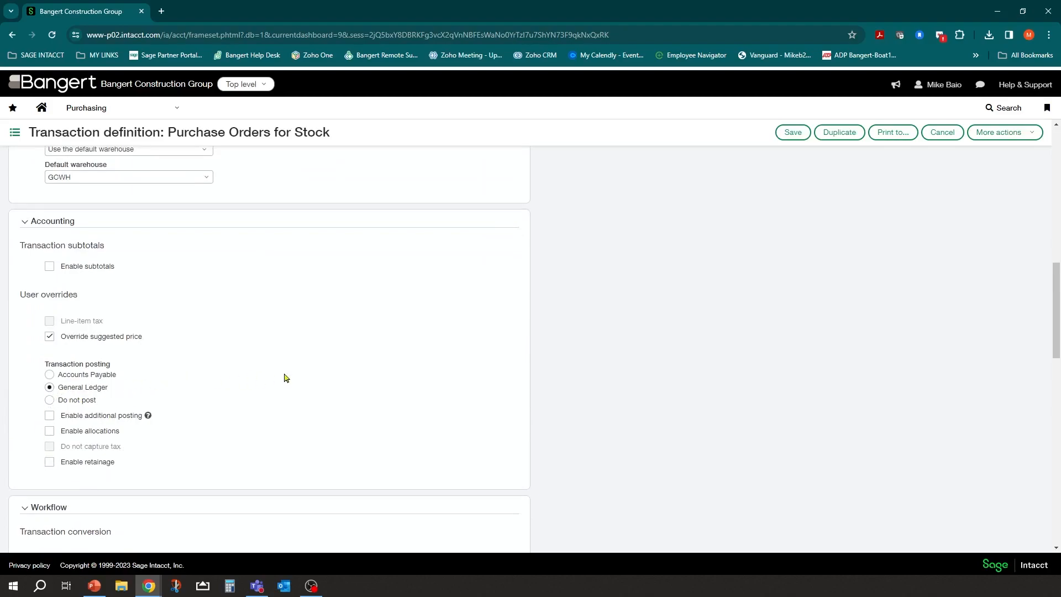
scroll(288, 376, down, 2)
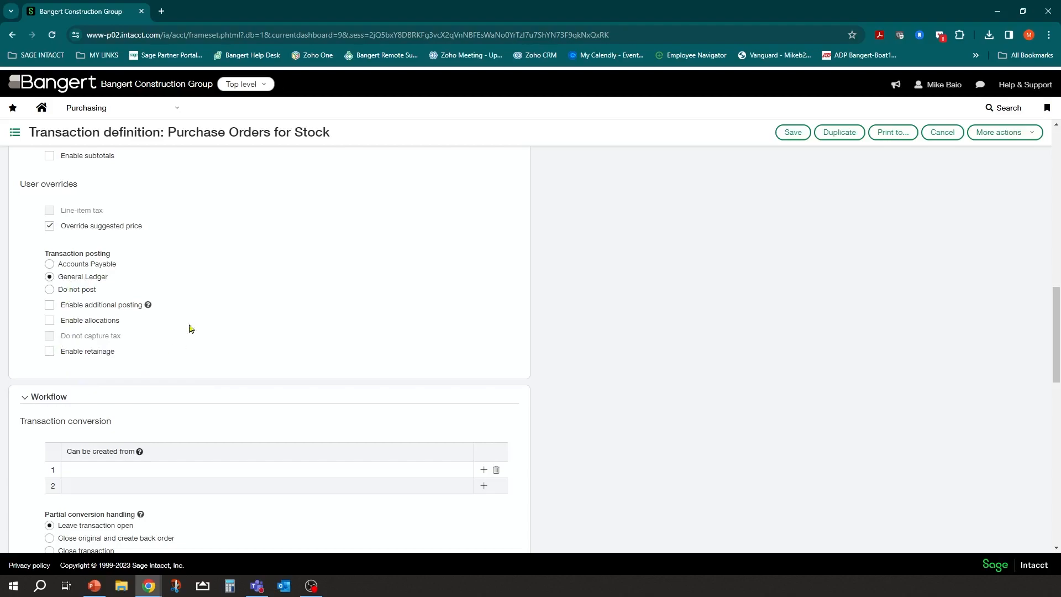
scroll(230, 286, up, 1)
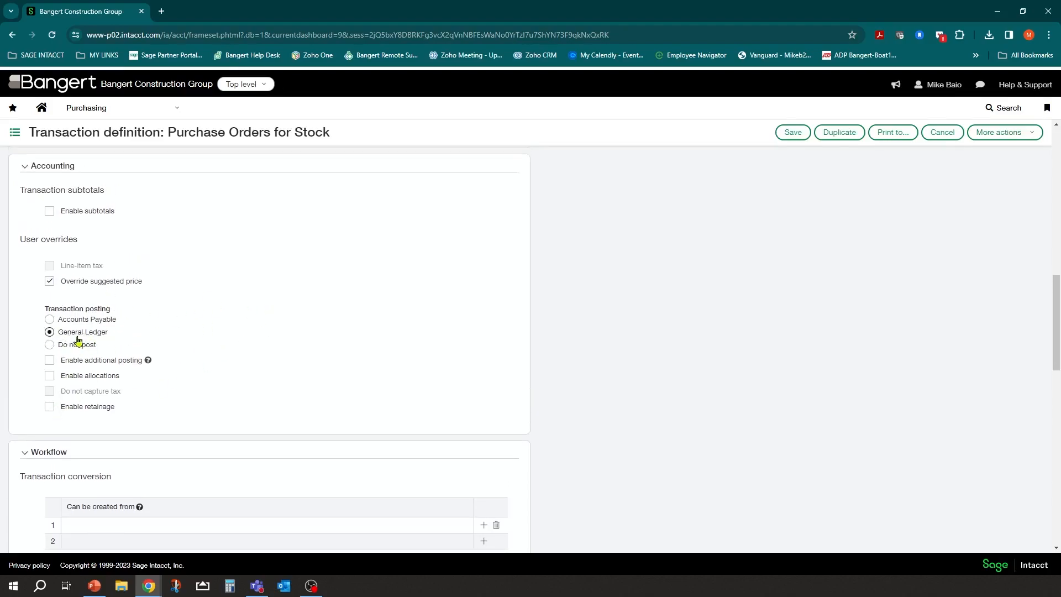
scroll(370, 327, down, 2)
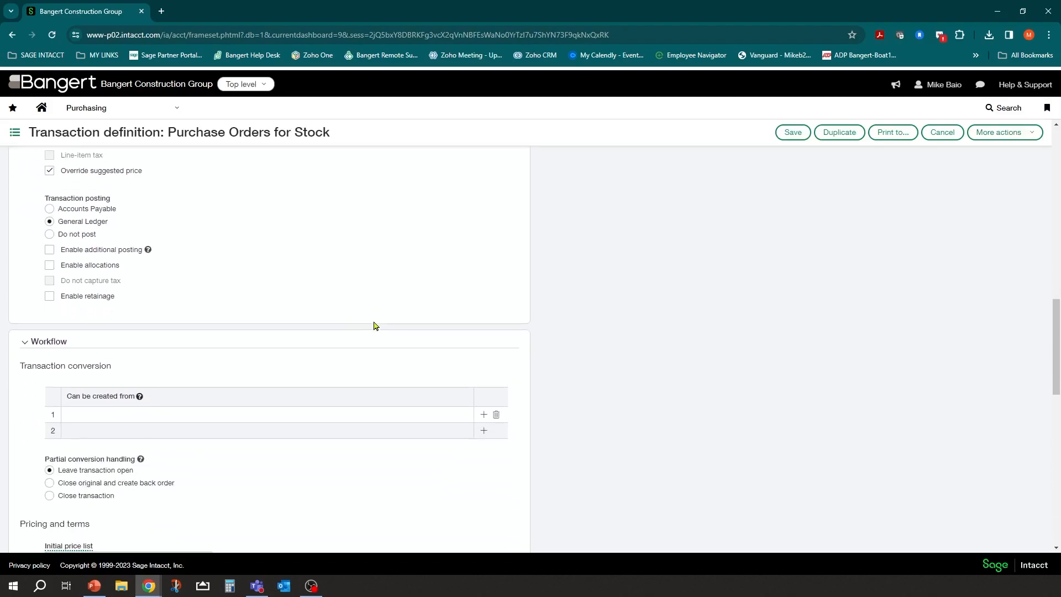
- Review the Workflow section's transaction conversion settings, read the Partial conversion handling help, and close it
scroll(374, 326, down, 2)
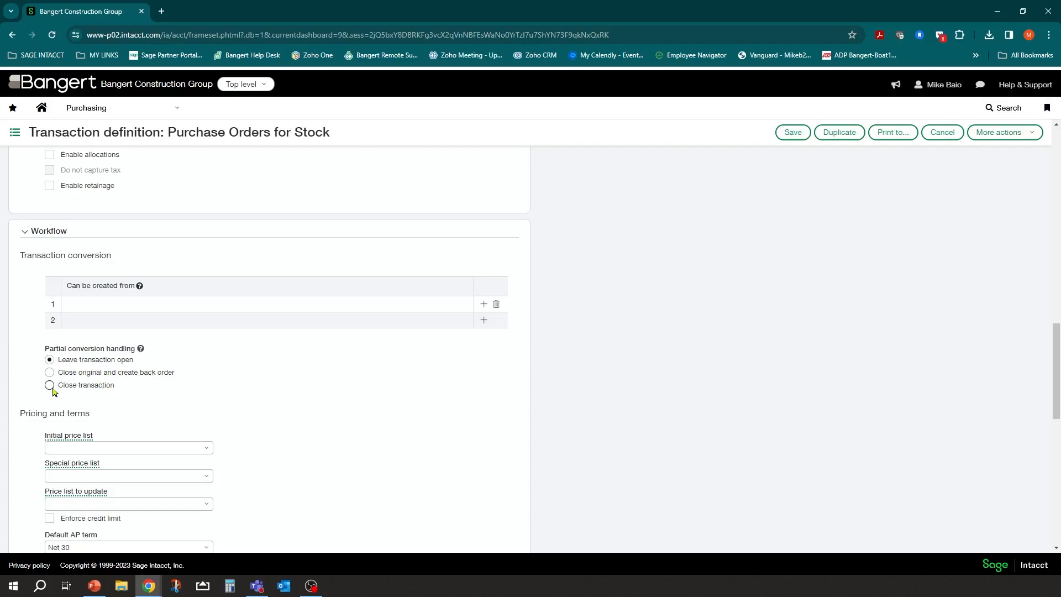
click(140, 349)
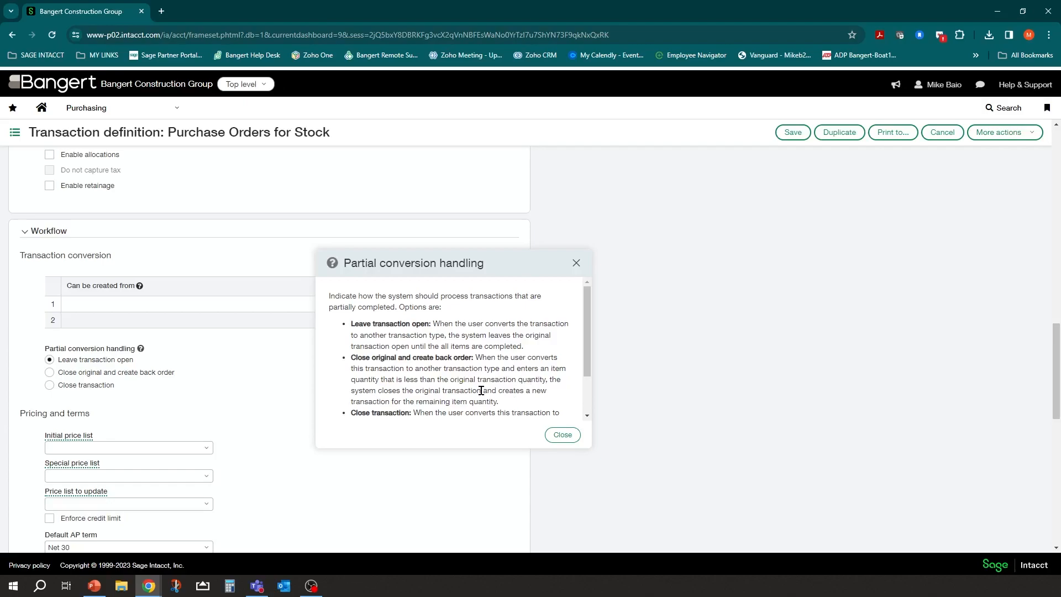
click(575, 264)
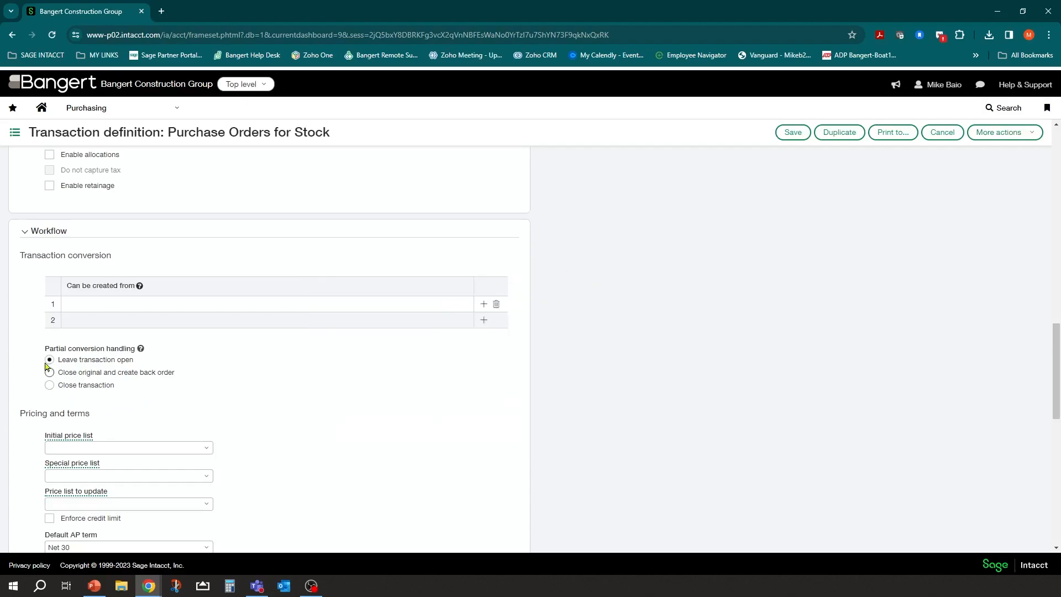
- Review the pricing and terms settings and check which printed document template the definition uses
scroll(355, 326, down, 2)
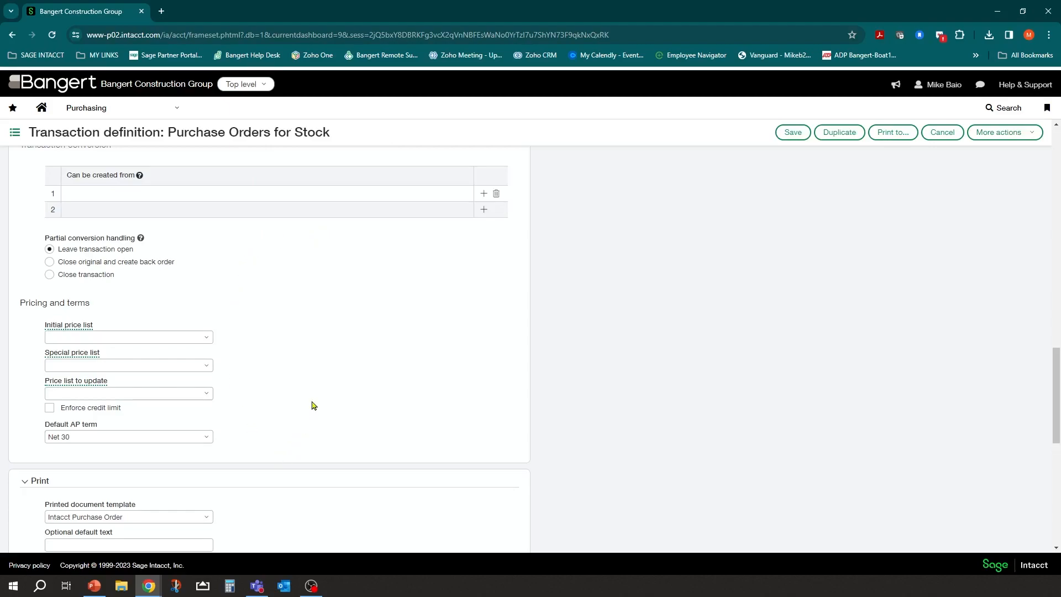
scroll(321, 387, down, 1)
scroll(320, 385, down, 1)
click(127, 407)
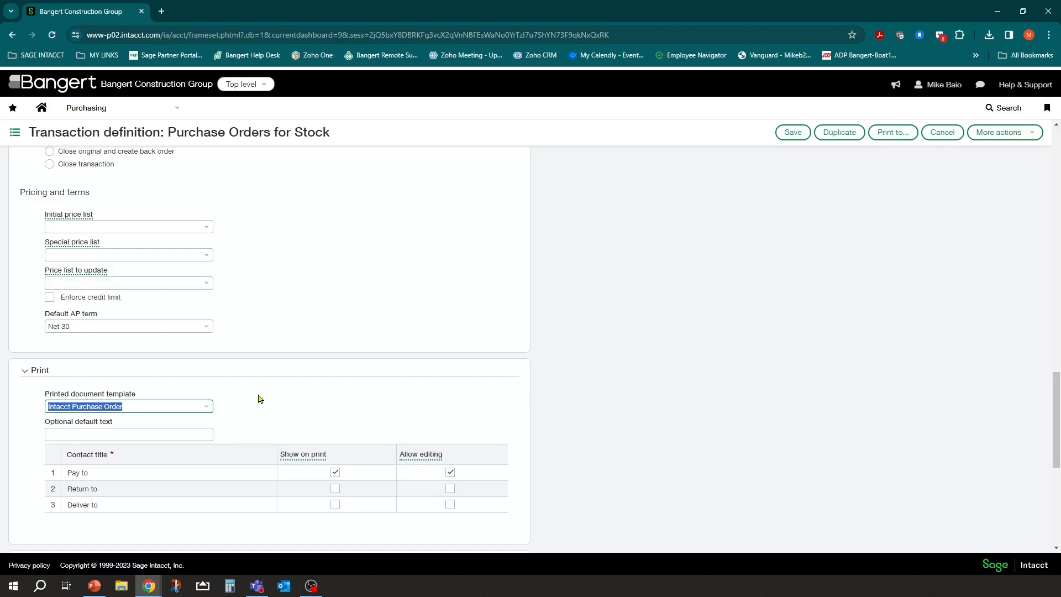
click(135, 405)
click(327, 382)
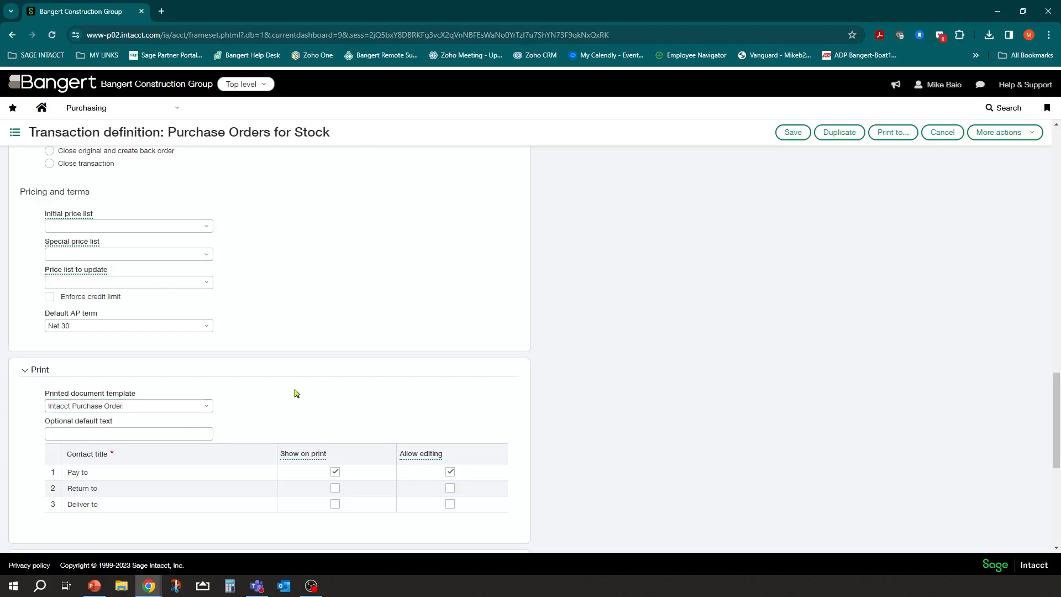
- Allow editing for the Deliver to and Return to contacts in the Print section
scroll(295, 393, down, 1)
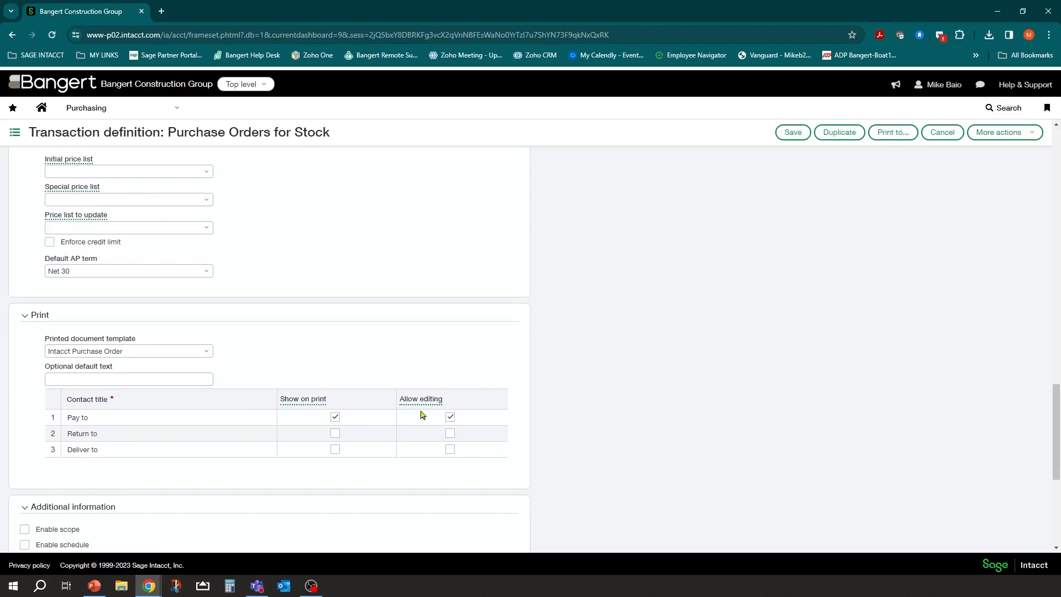
mouse_move(426, 403)
click(106, 449)
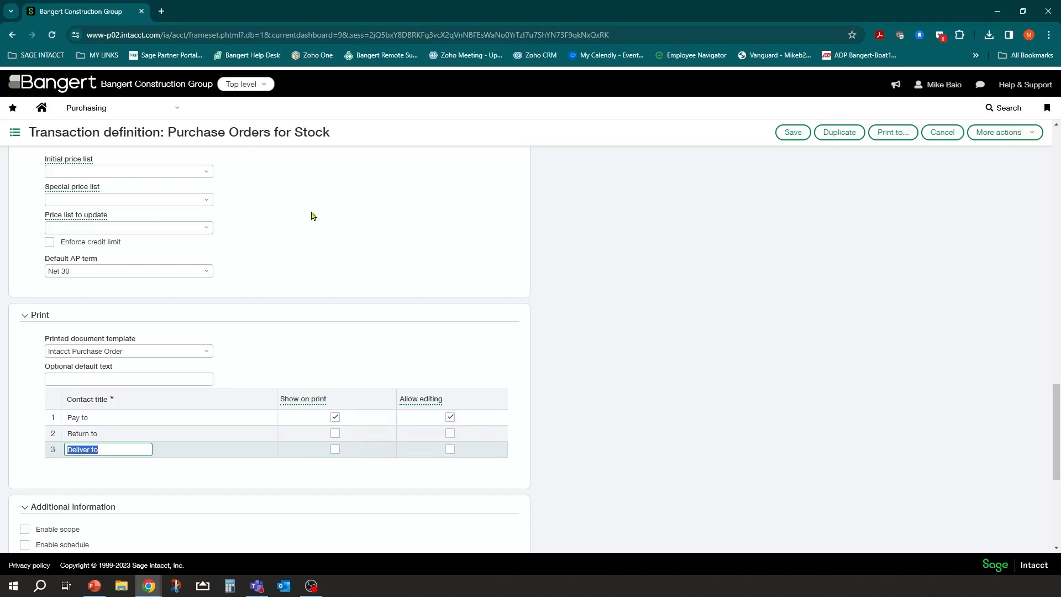
click(449, 449)
click(450, 434)
click(450, 434)
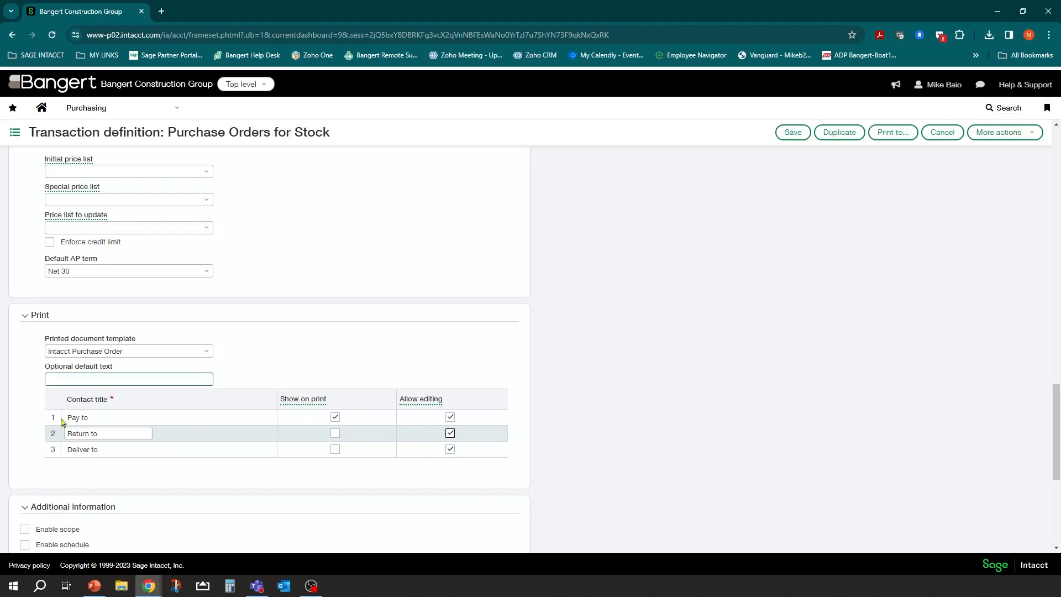
- Show the Return to and Deliver to contacts on print, and enable schedule, internal reference and external reference under Additional information
click(335, 433)
click(335, 449)
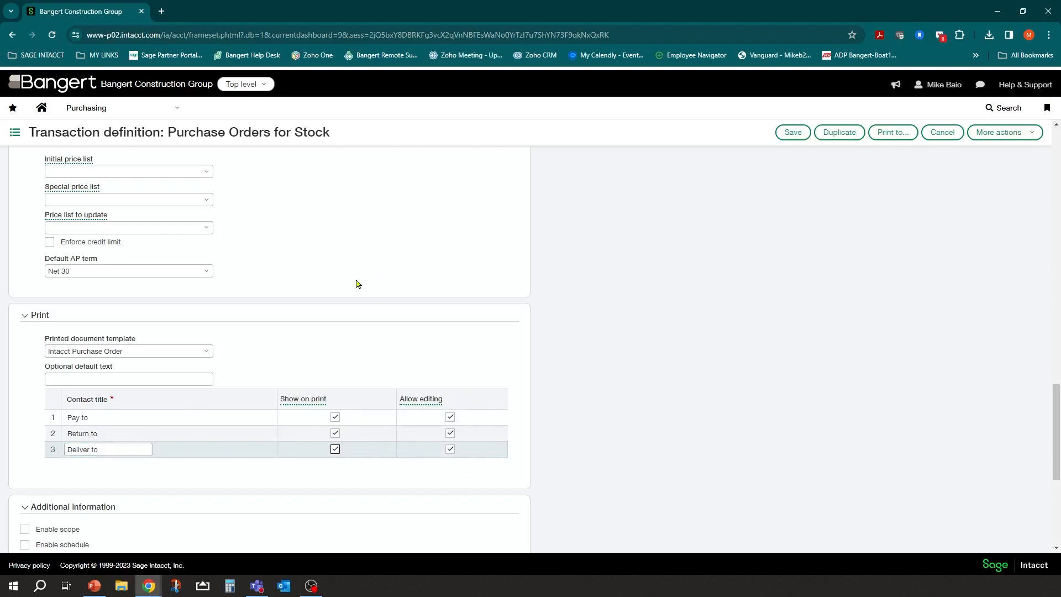
scroll(354, 287, down, 3)
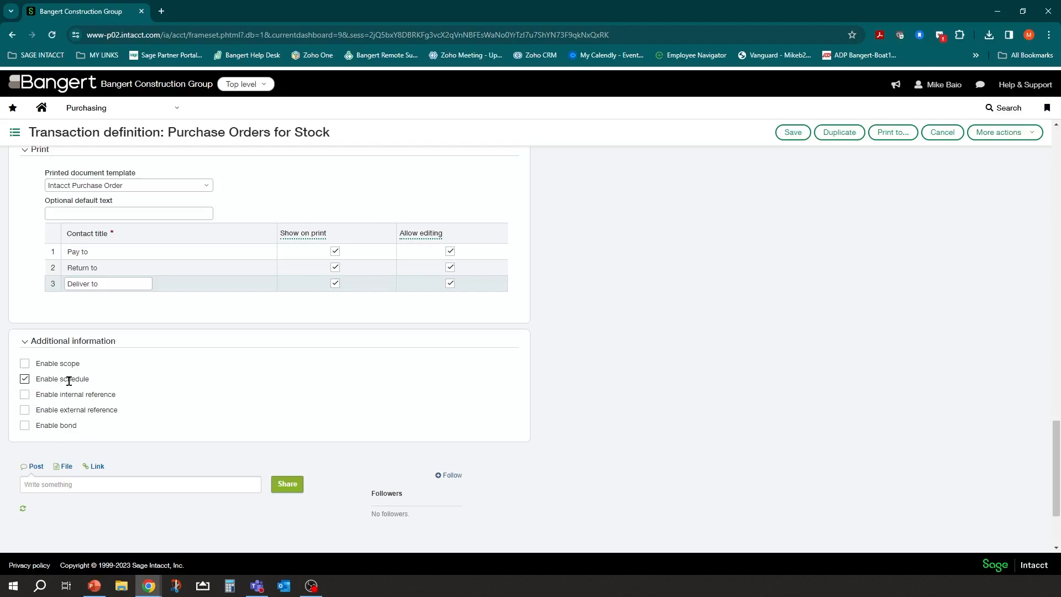
click(24, 395)
click(24, 409)
- Recheck the general settings, examining the properties, inventory control, transaction posting and workflow sections
scroll(109, 393, up, 20)
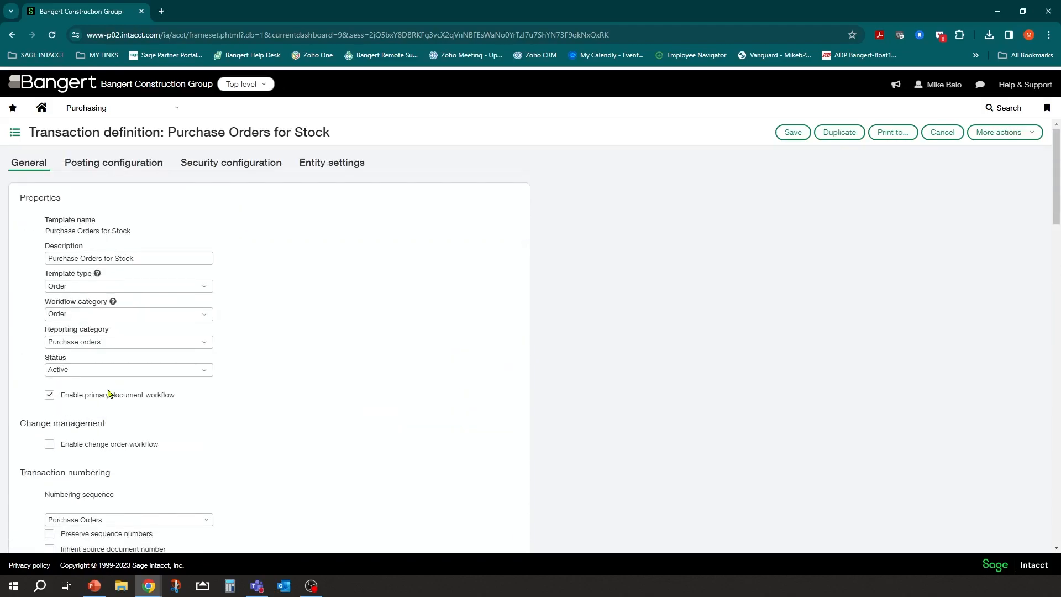
scroll(266, 343, down, 6)
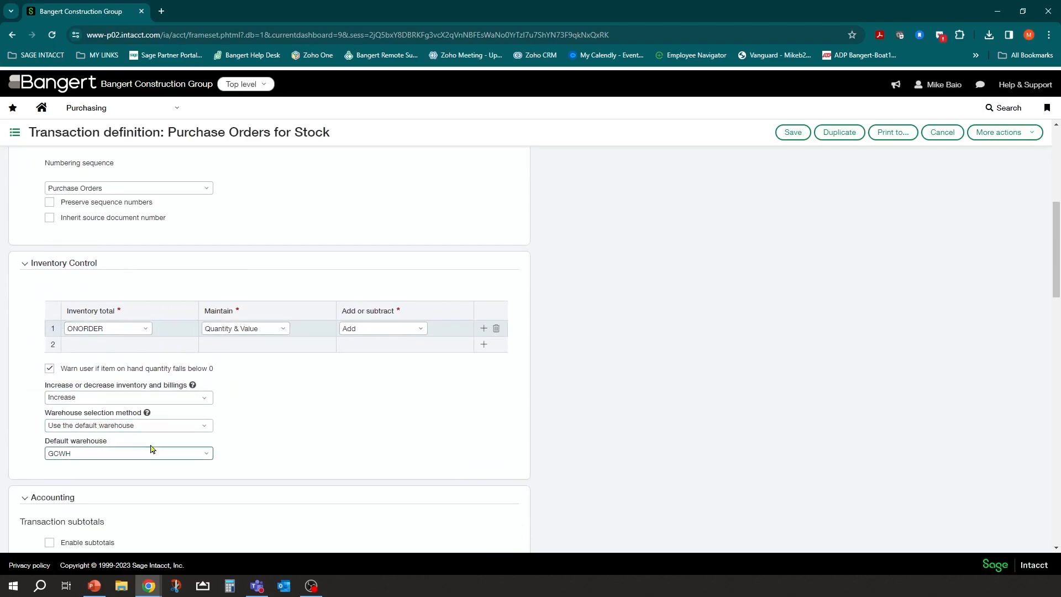
scroll(237, 436, down, 6)
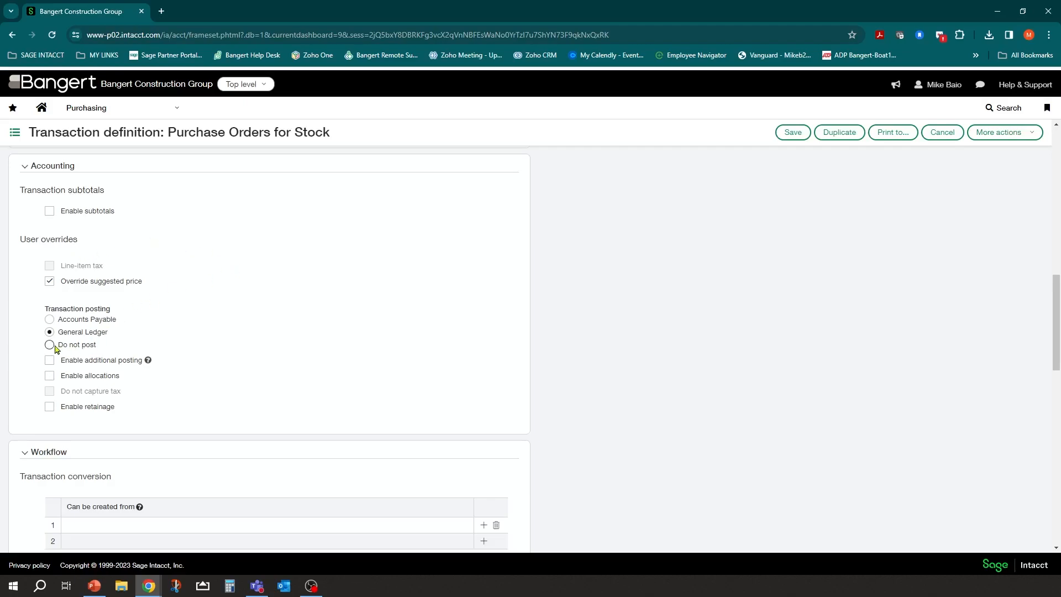
scroll(182, 306, up, 3)
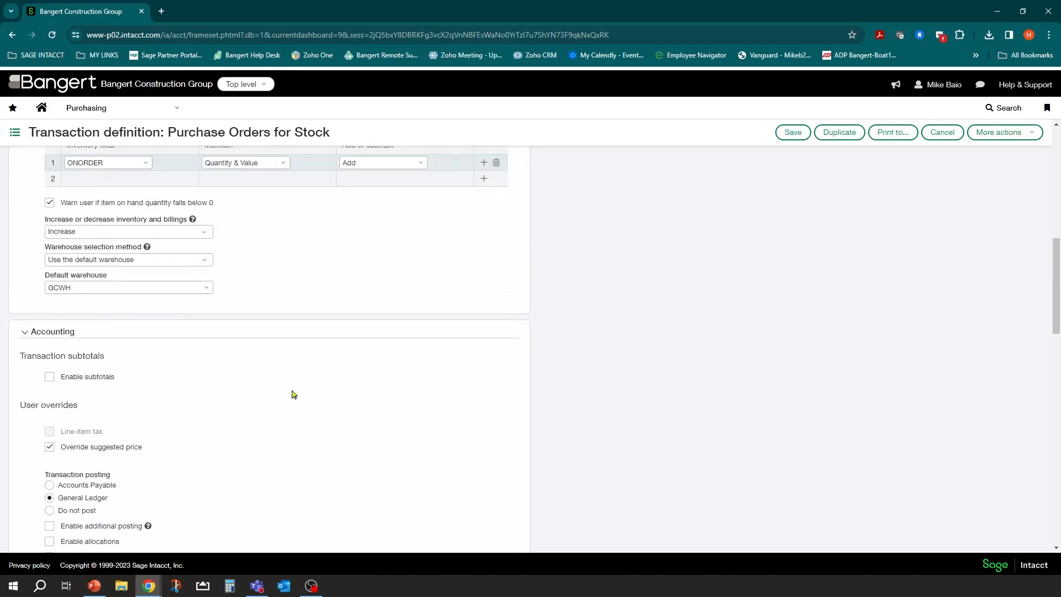
scroll(293, 394, down, 8)
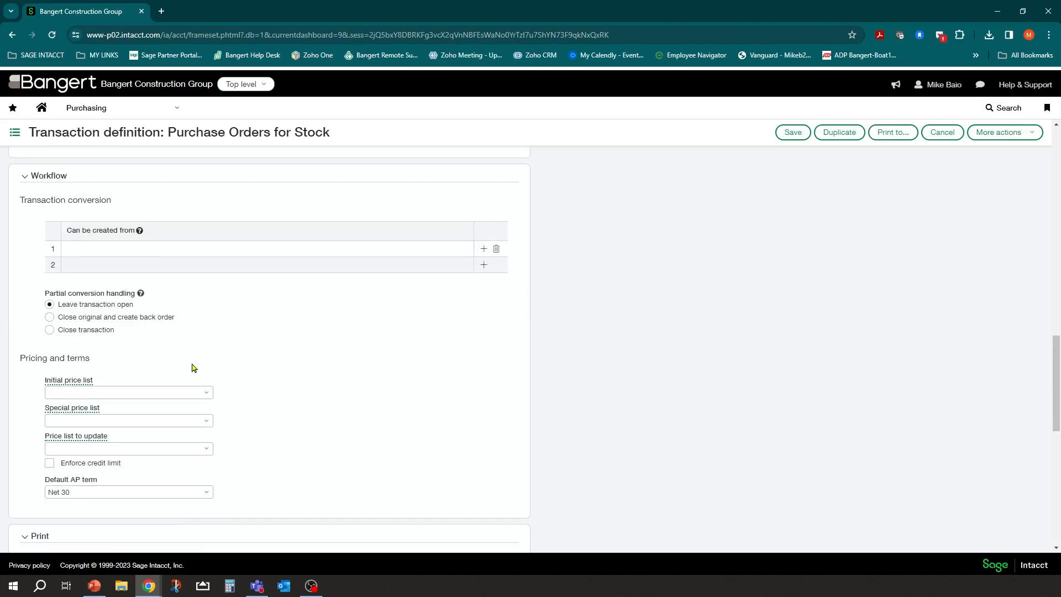
scroll(193, 368, up, 15)
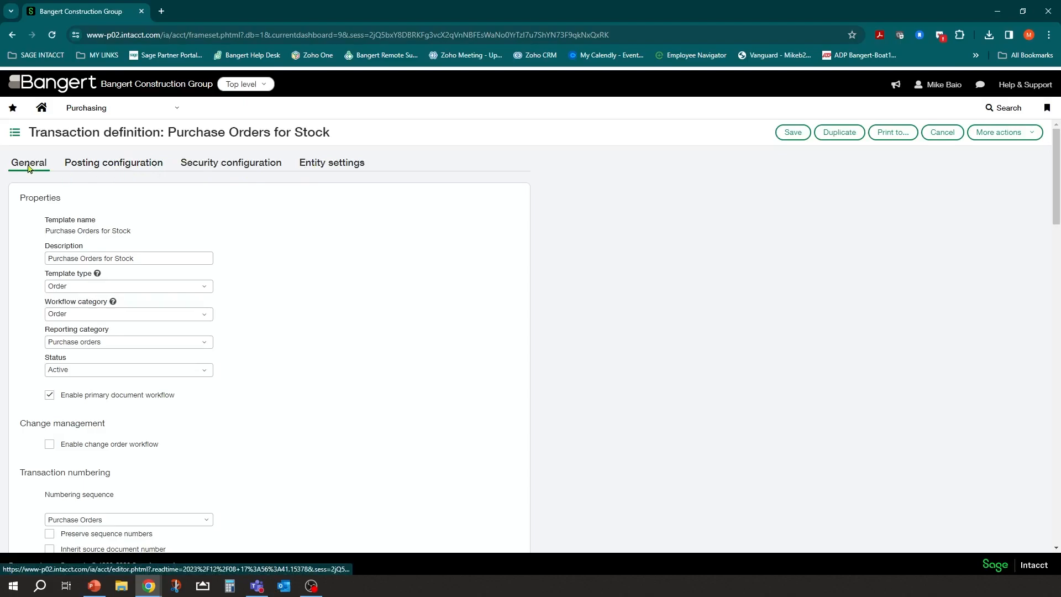
- Review the first GL account mapping line in the posting configuration, checking its item GL group, warehouse, debit or credit and account
click(113, 163)
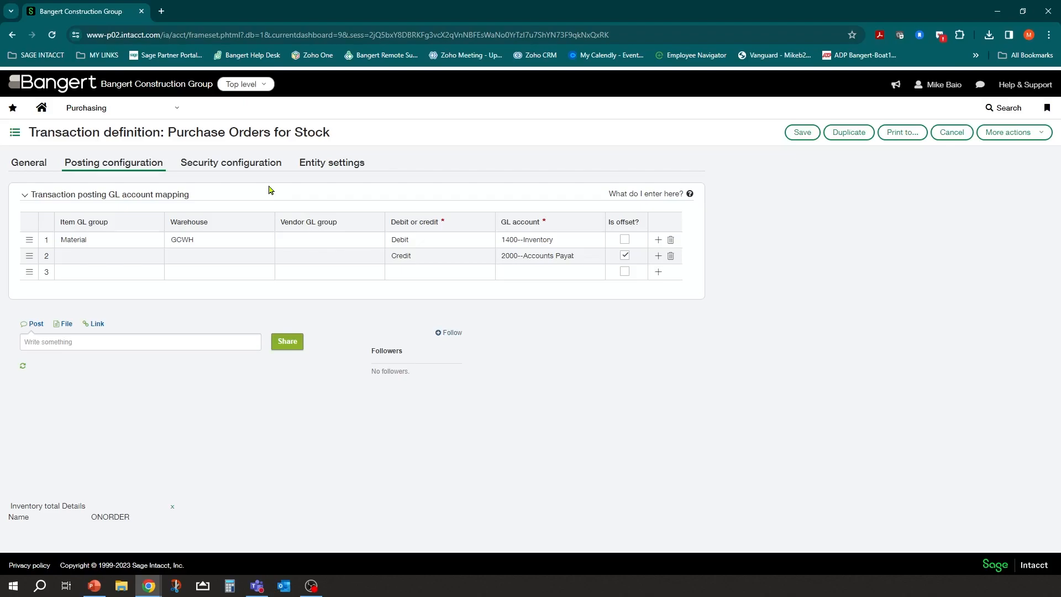
click(124, 240)
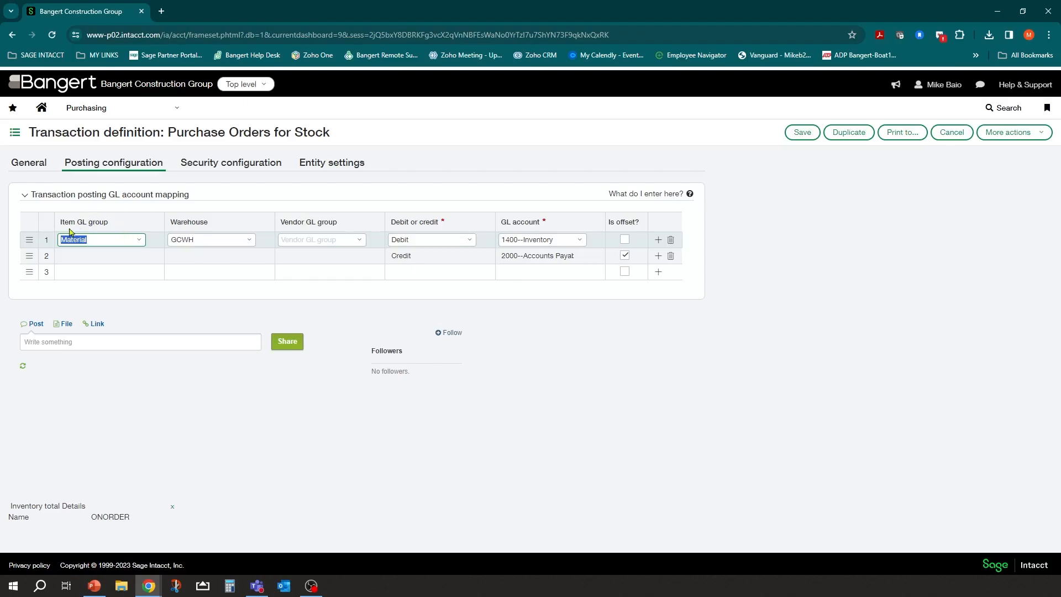
click(139, 240)
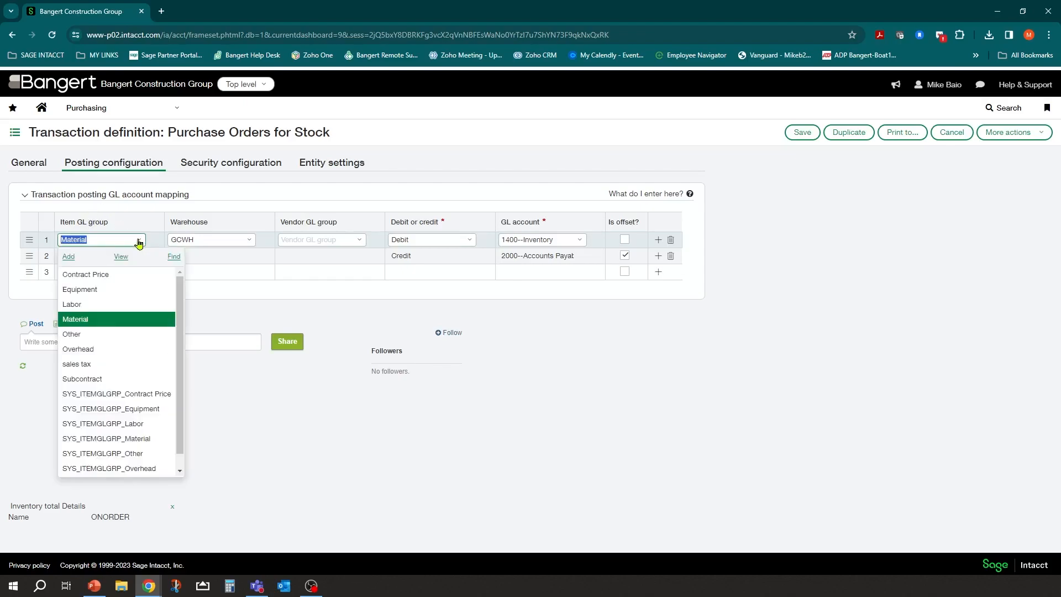
click(85, 320)
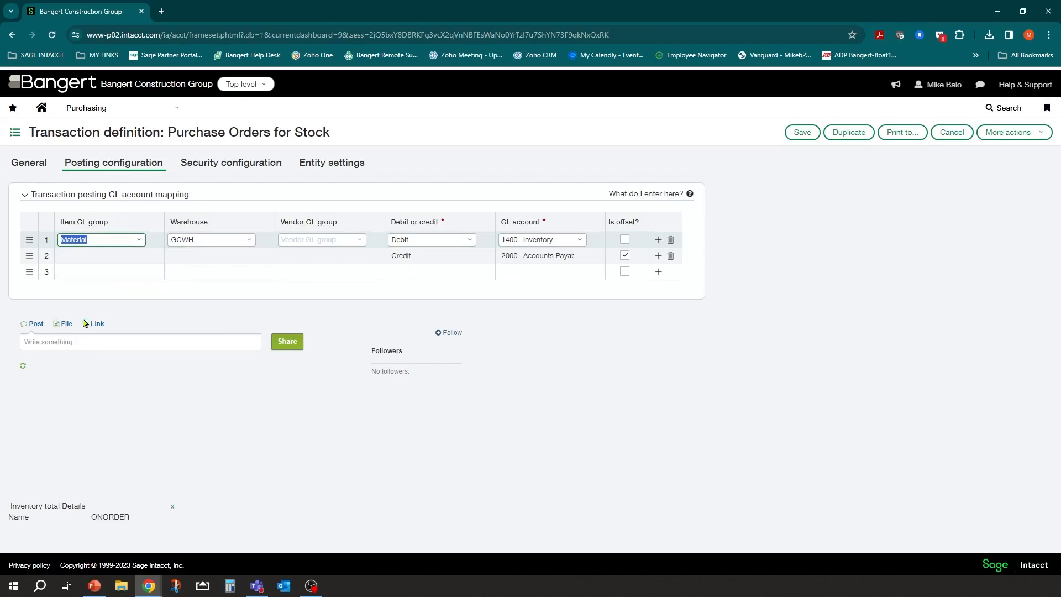
click(202, 239)
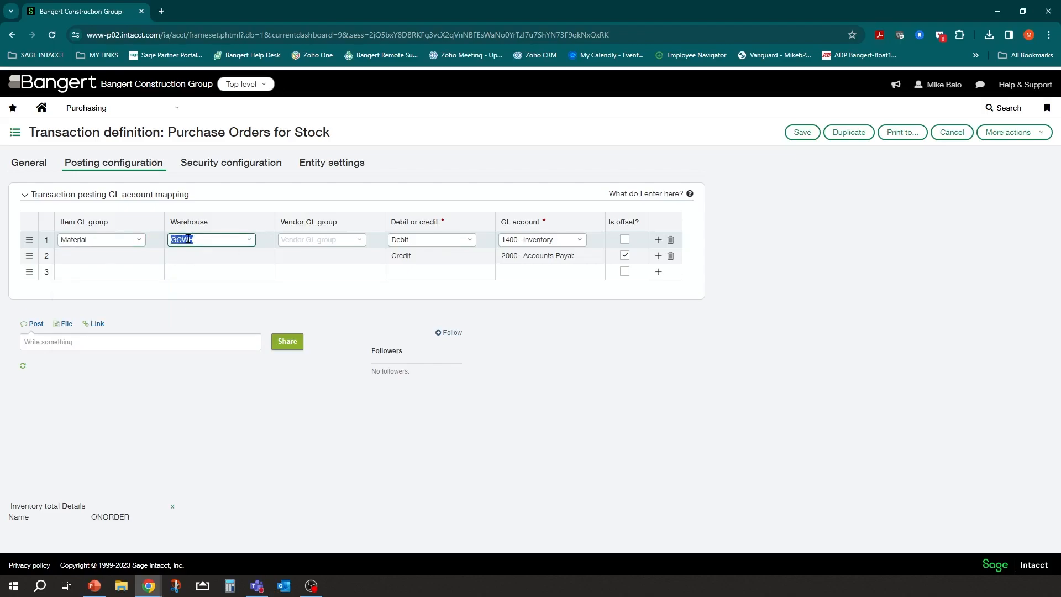
click(415, 239)
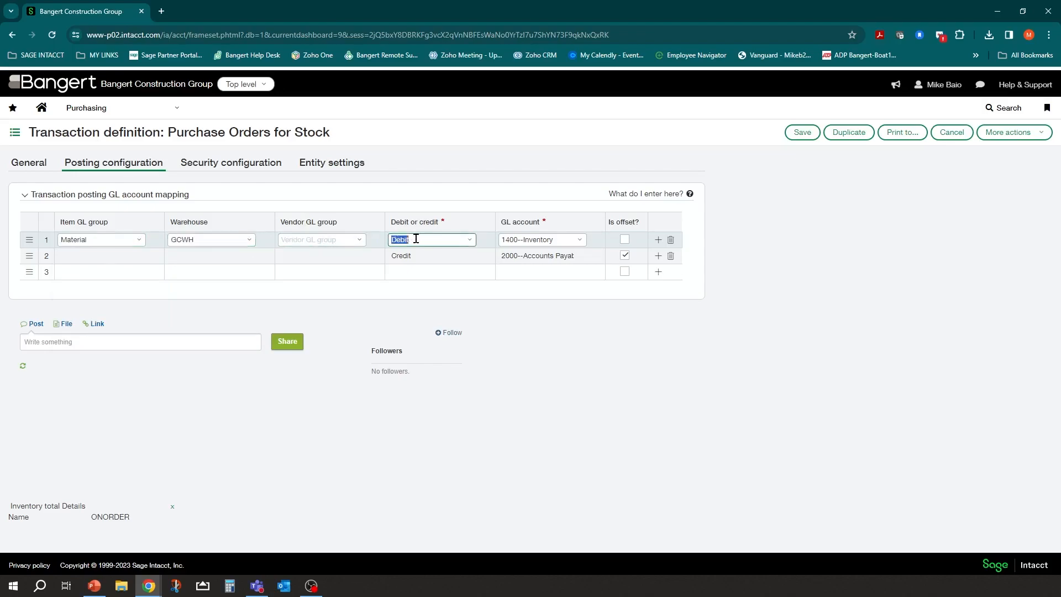
click(526, 239)
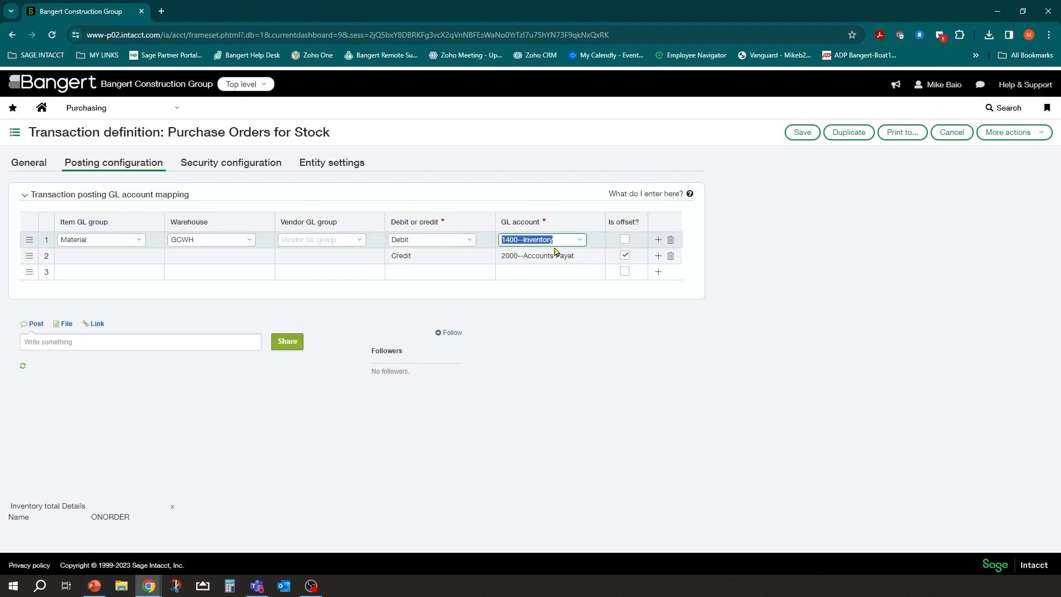
- Add a posting line for item GL group Material and warehouse RESWH that debits GL account 1400--Inventory
click(114, 273)
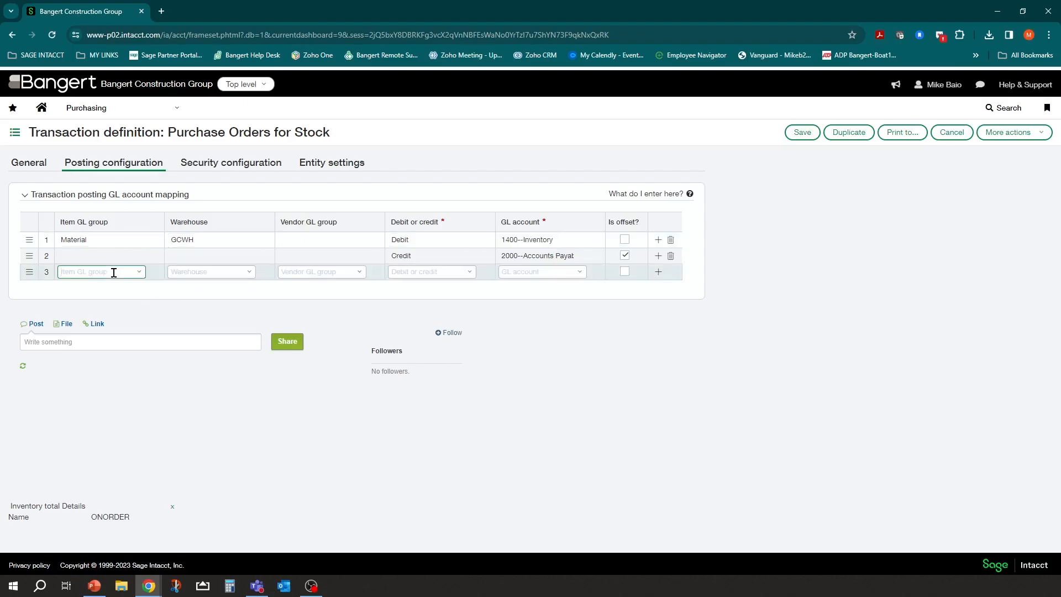
text(mat)
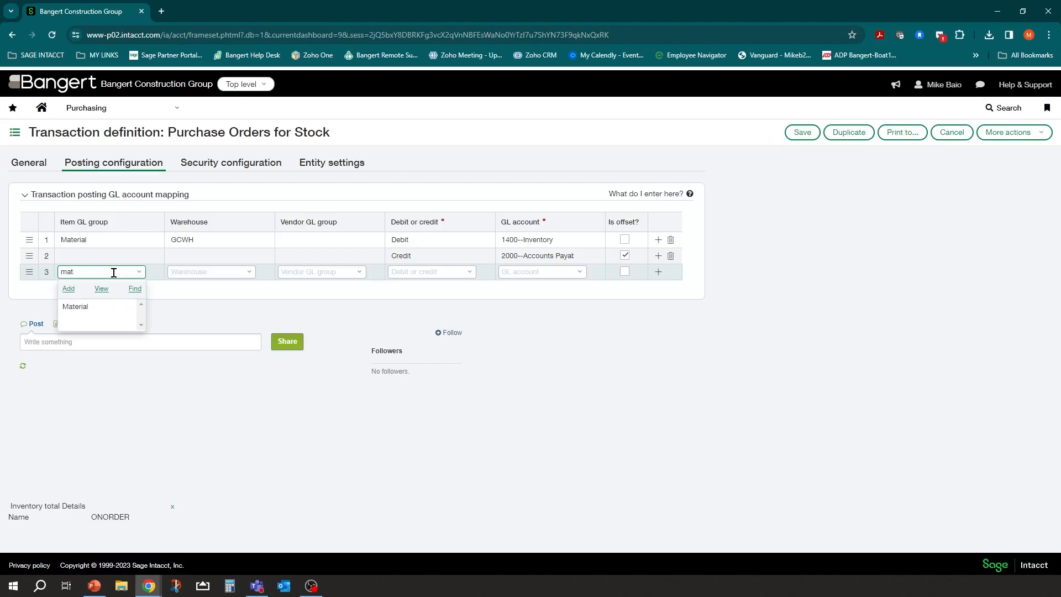
click(100, 307)
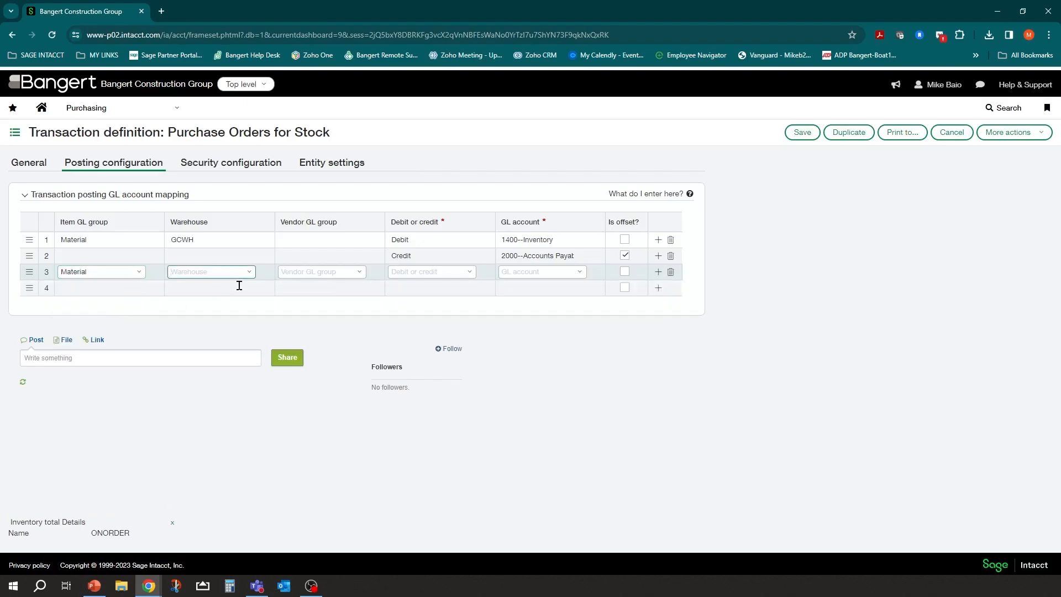
click(249, 273)
click(196, 325)
key(Tab)
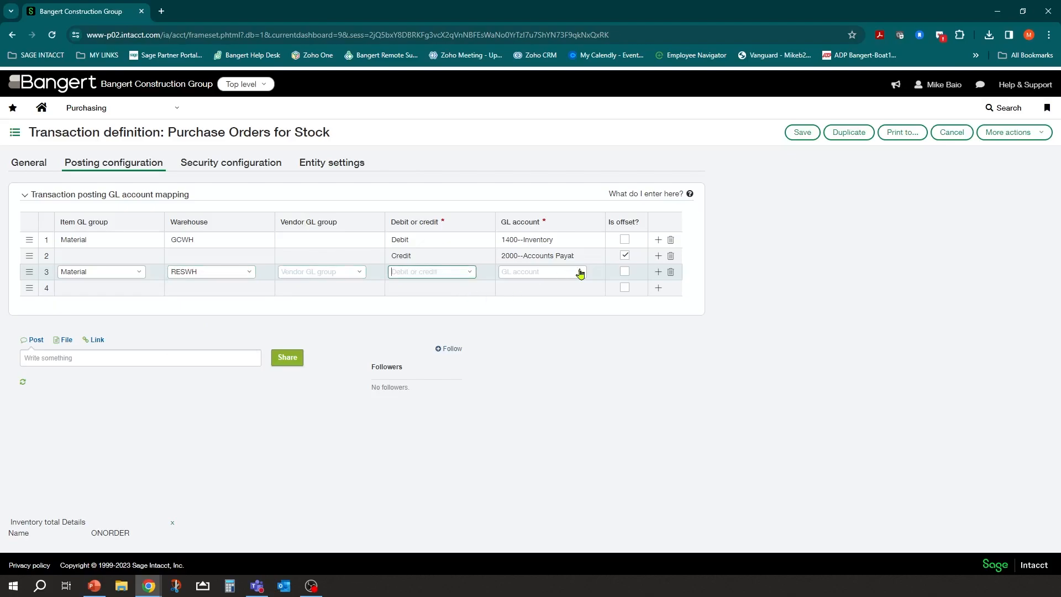
text(debi)
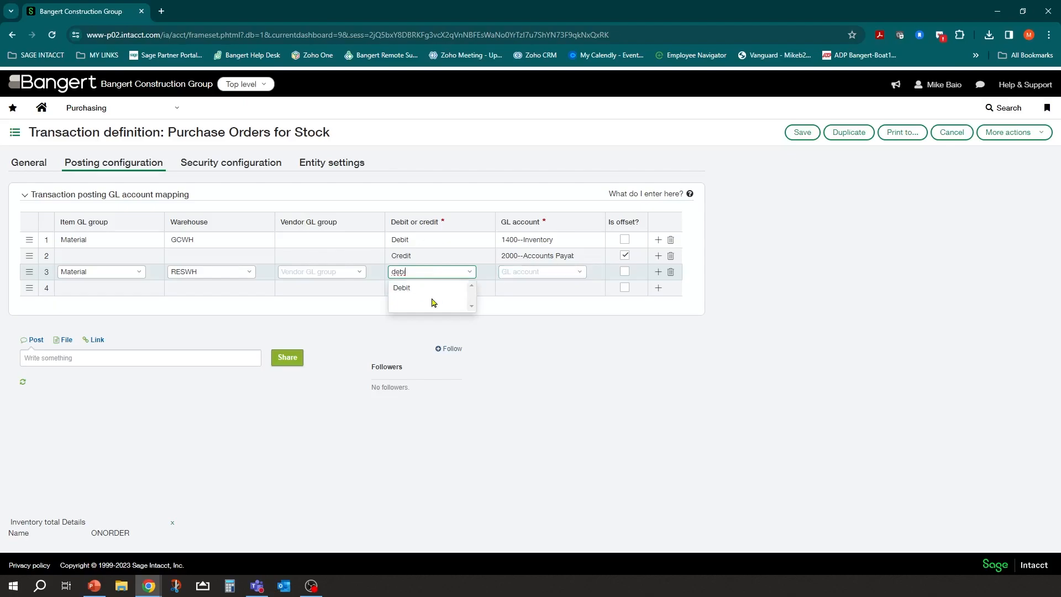
click(421, 292)
key(Tab)
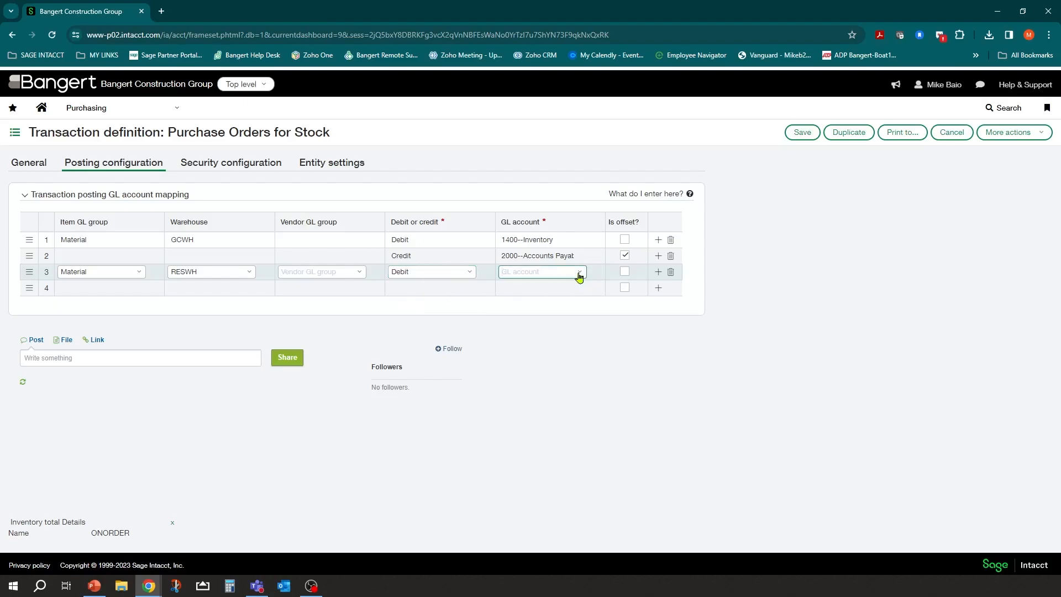
click(579, 273)
text(14)
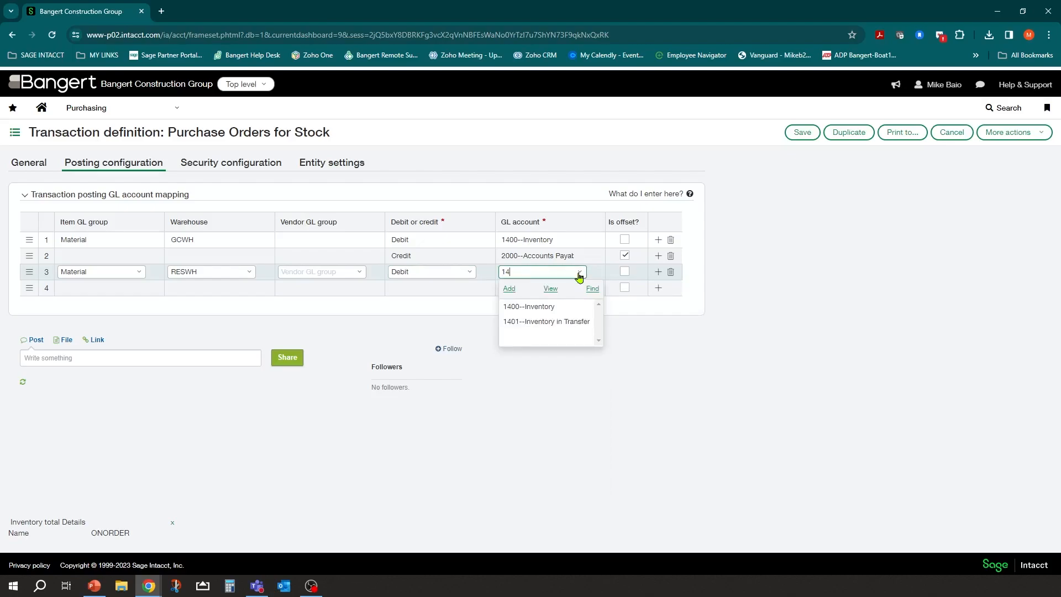
click(518, 308)
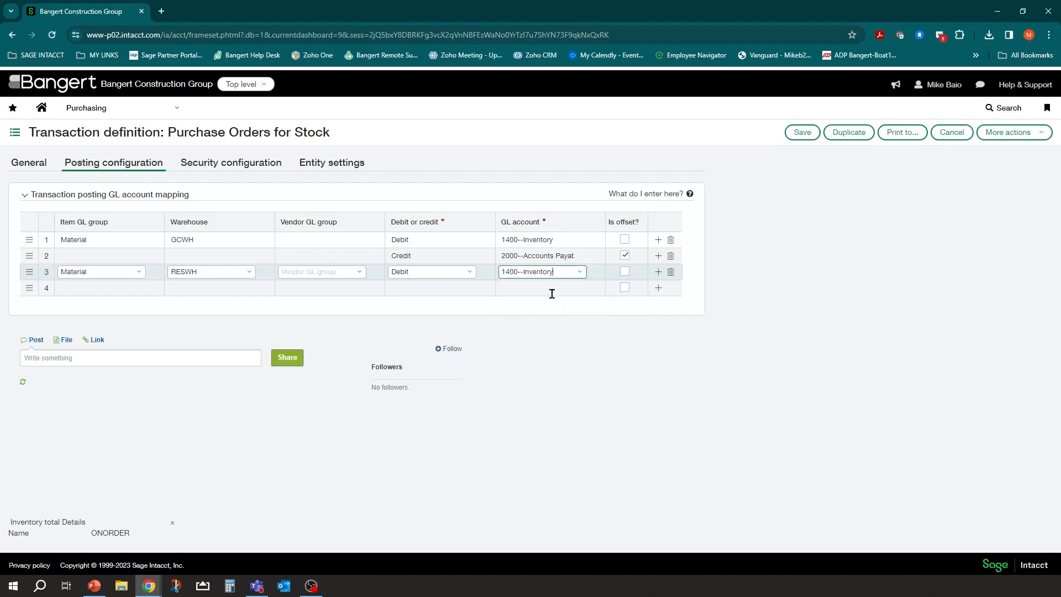
- Compare the warehouses and accounts of the two Material posting lines, and examine the credit line's available GL accounts and offset option
click(232, 272)
click(216, 239)
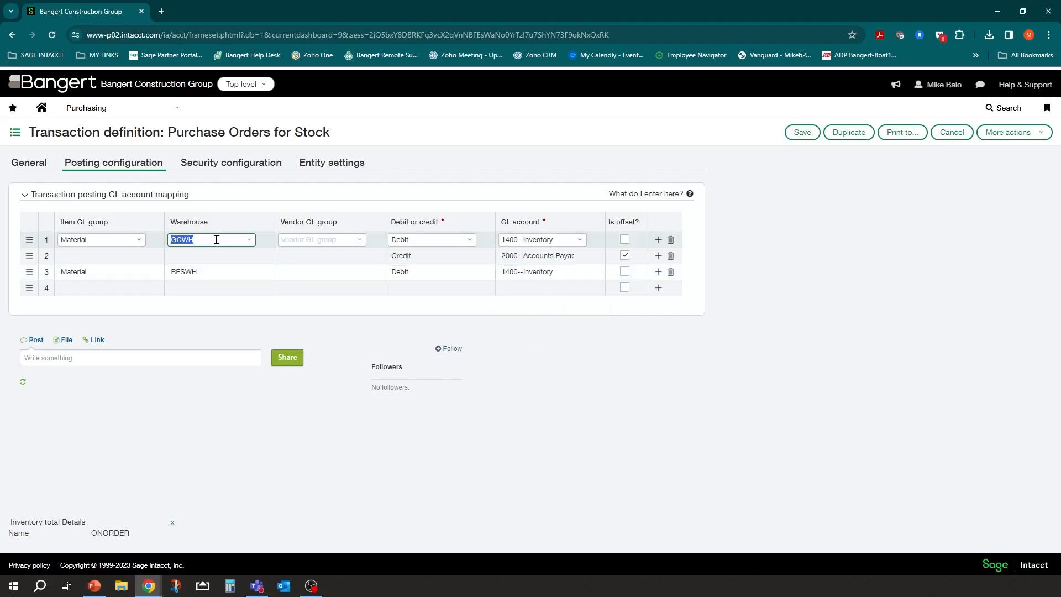
click(222, 269)
click(514, 272)
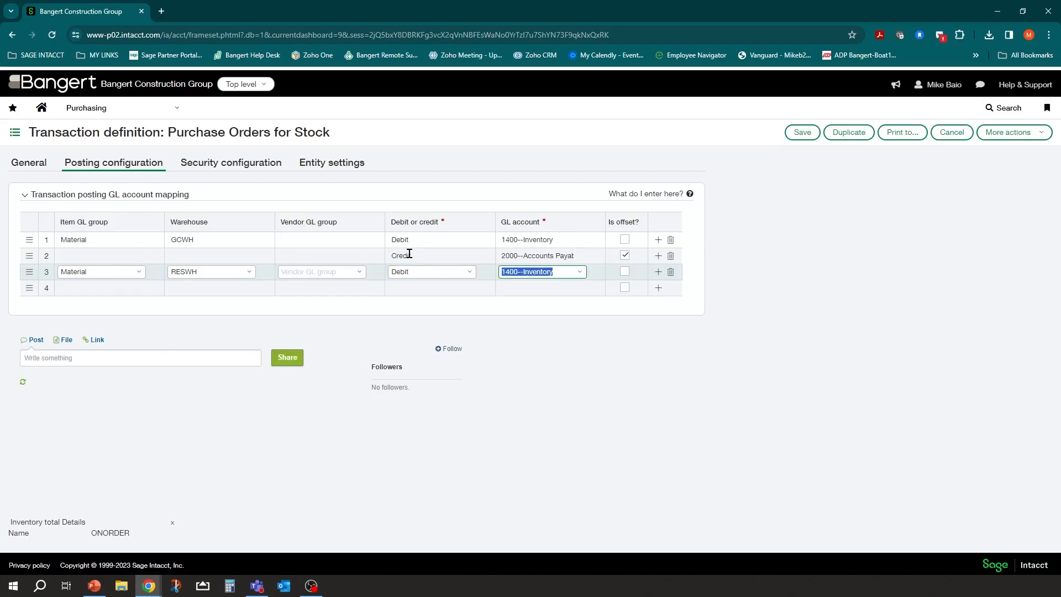
click(514, 255)
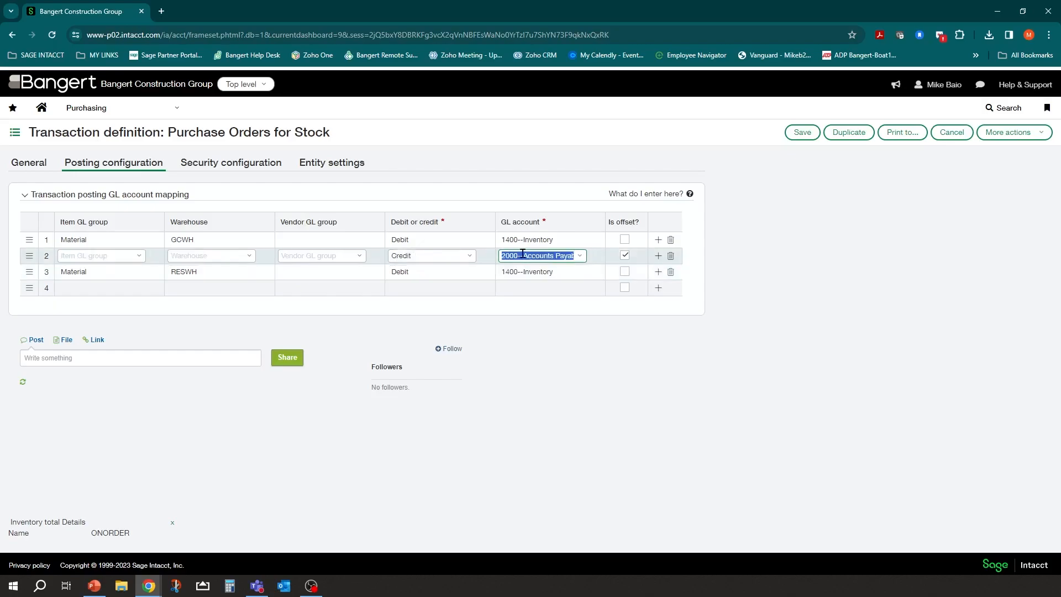
click(578, 257)
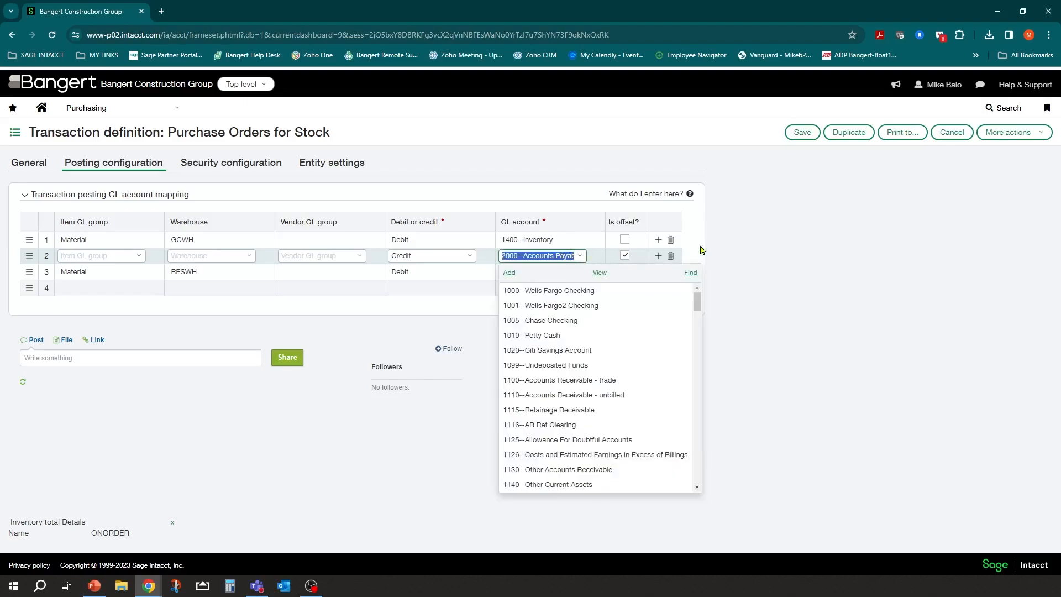
click(737, 251)
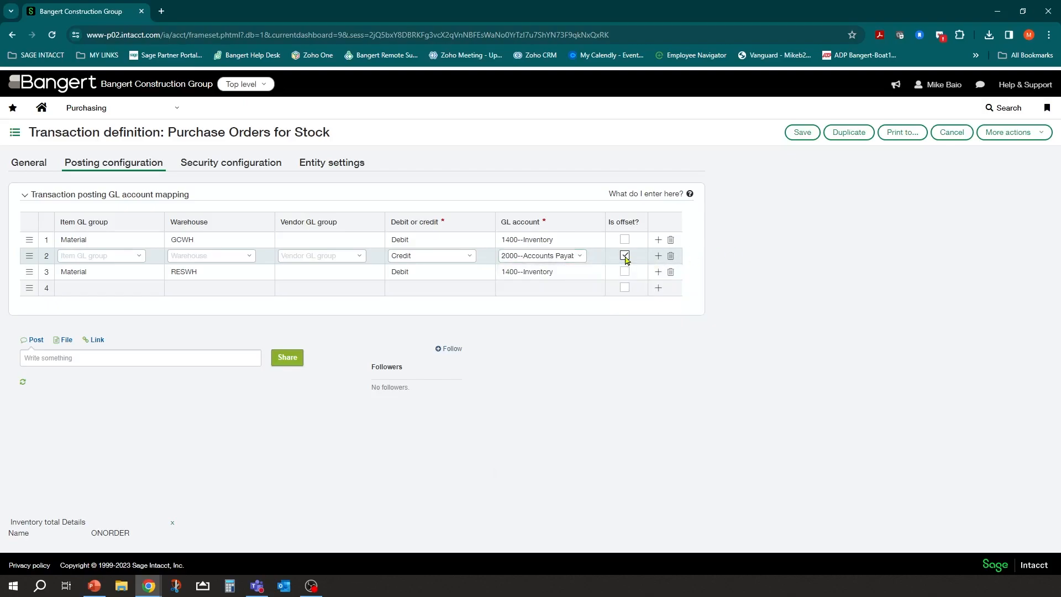
- Add a posting line for item GL group Equipment and warehouse GCWH that debits GL account 1400--Inventory
click(91, 289)
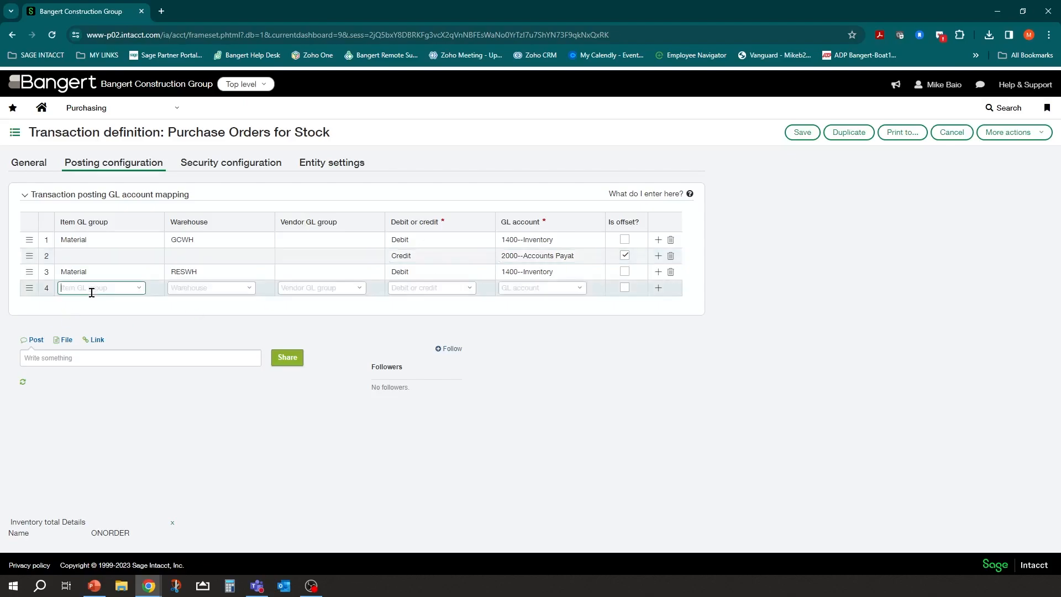
click(139, 288)
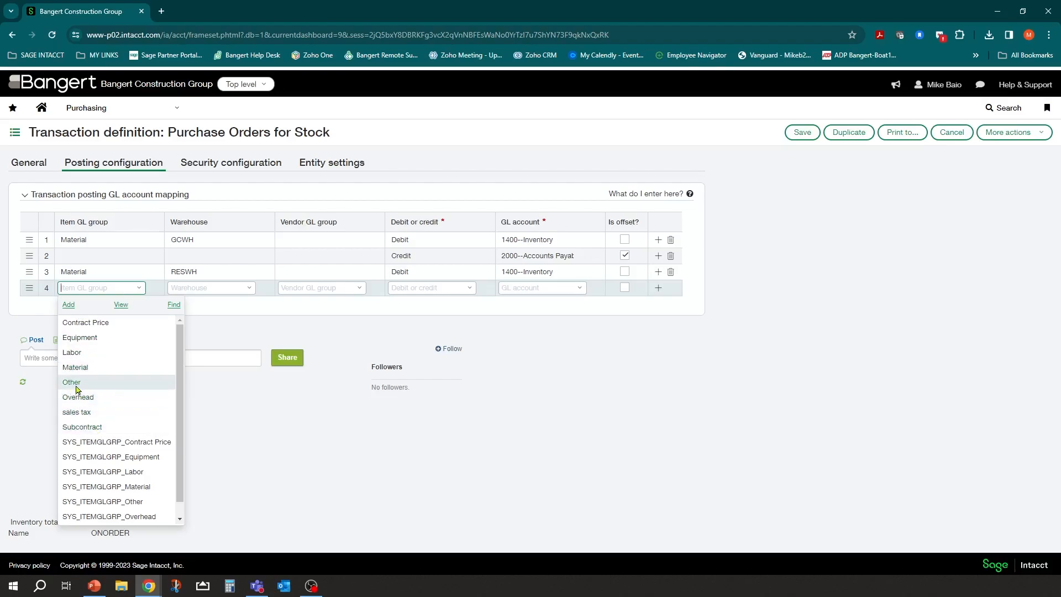
click(82, 340)
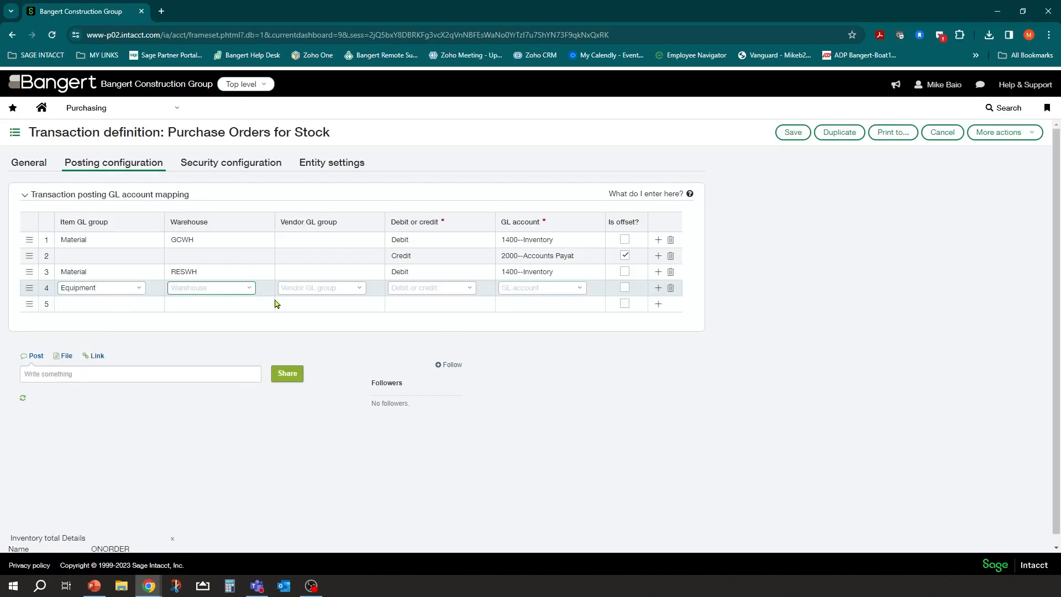
text(gc)
click(218, 323)
key(Tab)
text(de)
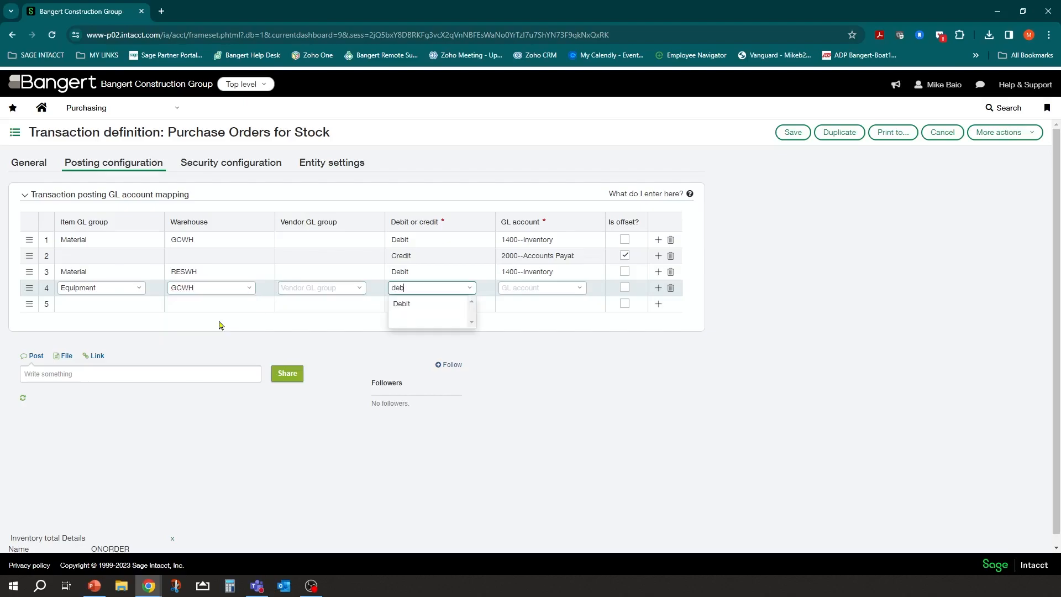
click(396, 303)
click(562, 288)
text(1400)
key(Tab)
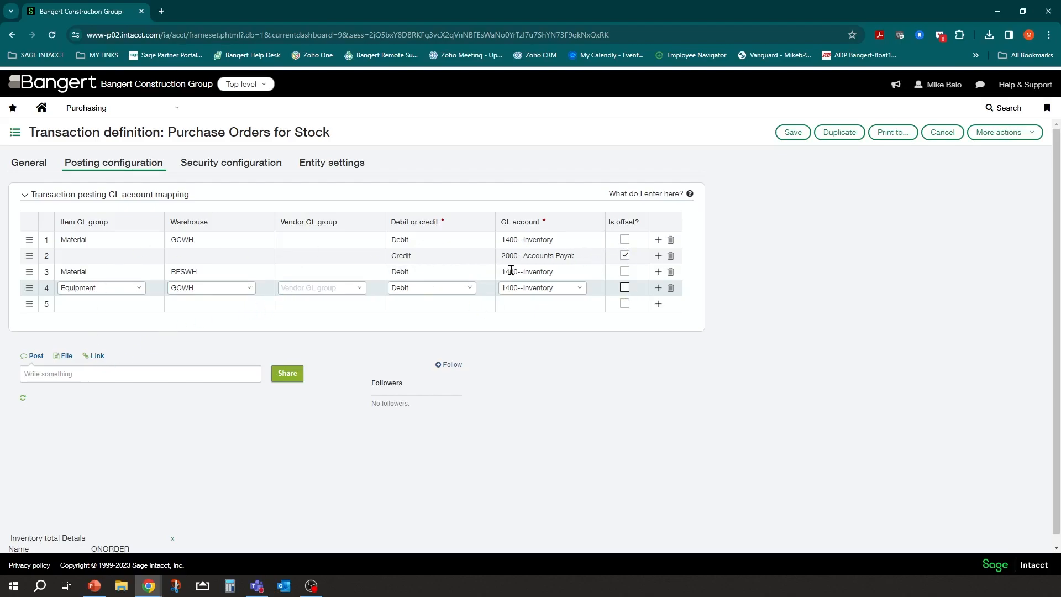
- Review the definition's document and user permissions in the security configuration, and check the numbering and template settings for each entity
click(237, 163)
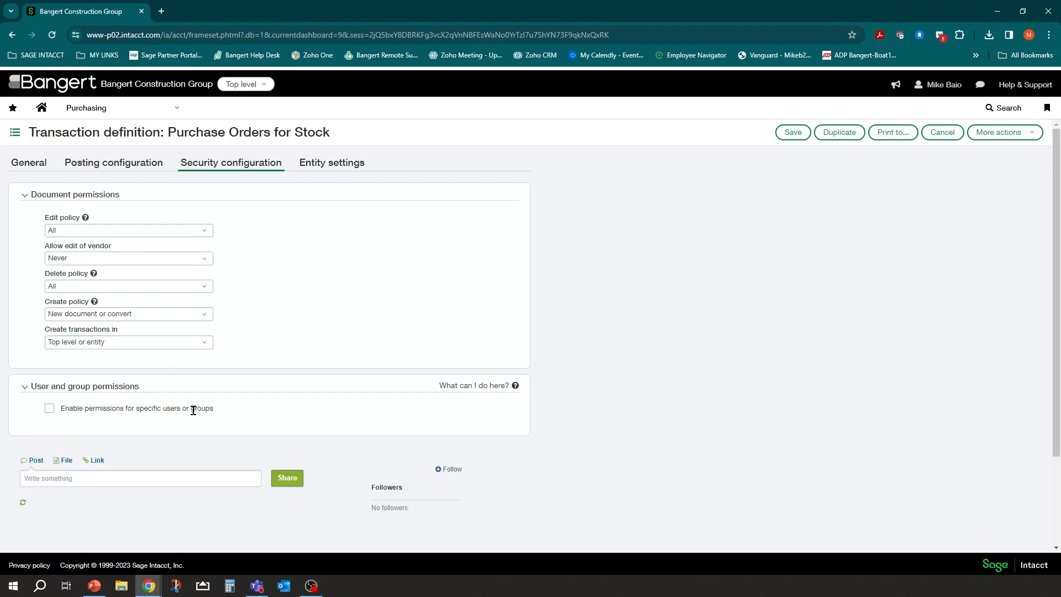
click(324, 164)
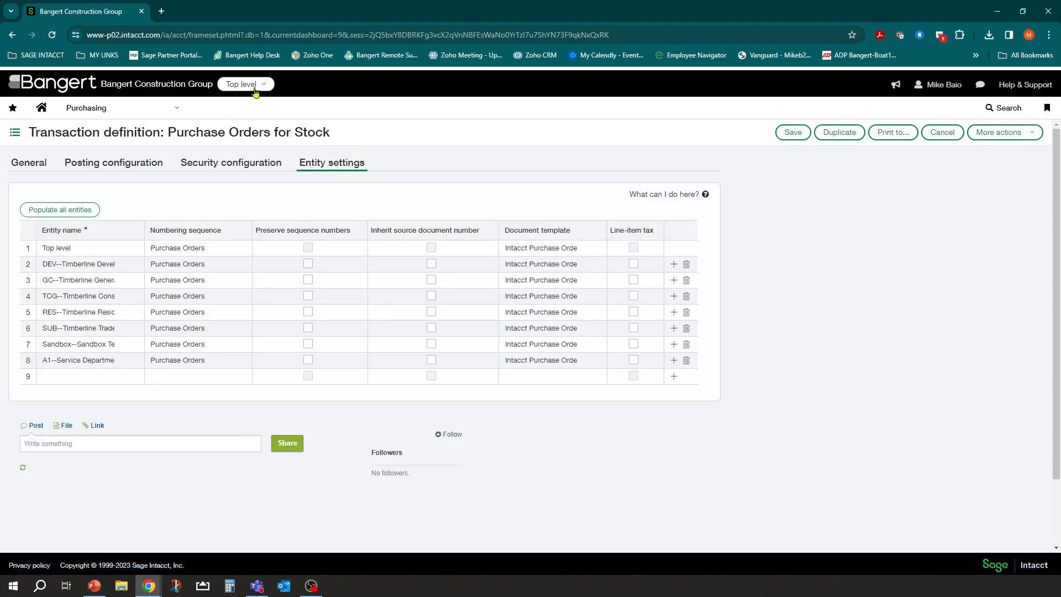
- Examine the DEV--Timeline entity line's numbering sequence and document template in the entity settings
click(88, 264)
click(106, 280)
click(109, 264)
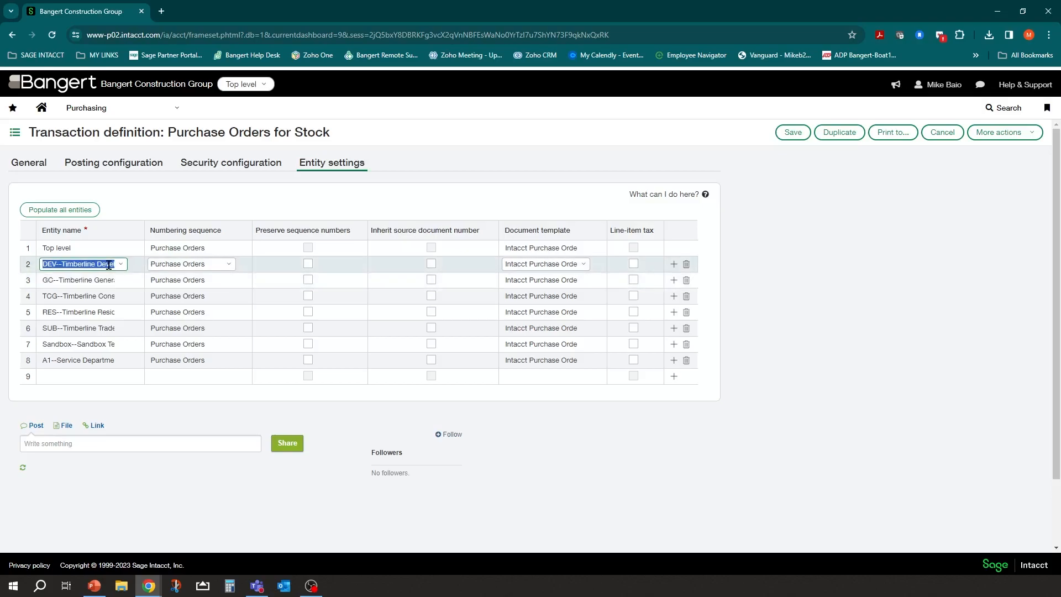
click(186, 266)
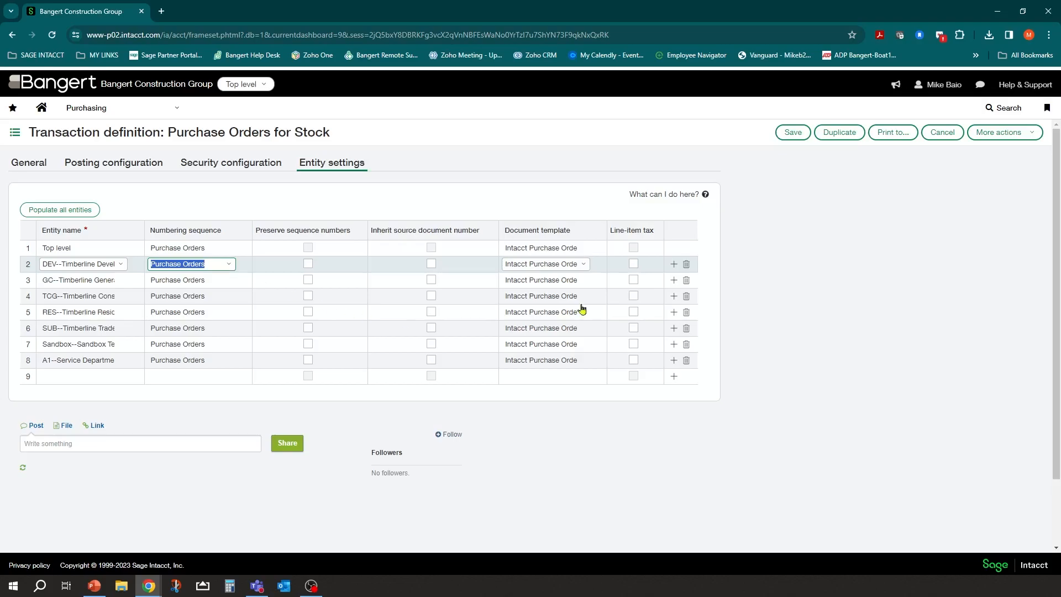
click(565, 263)
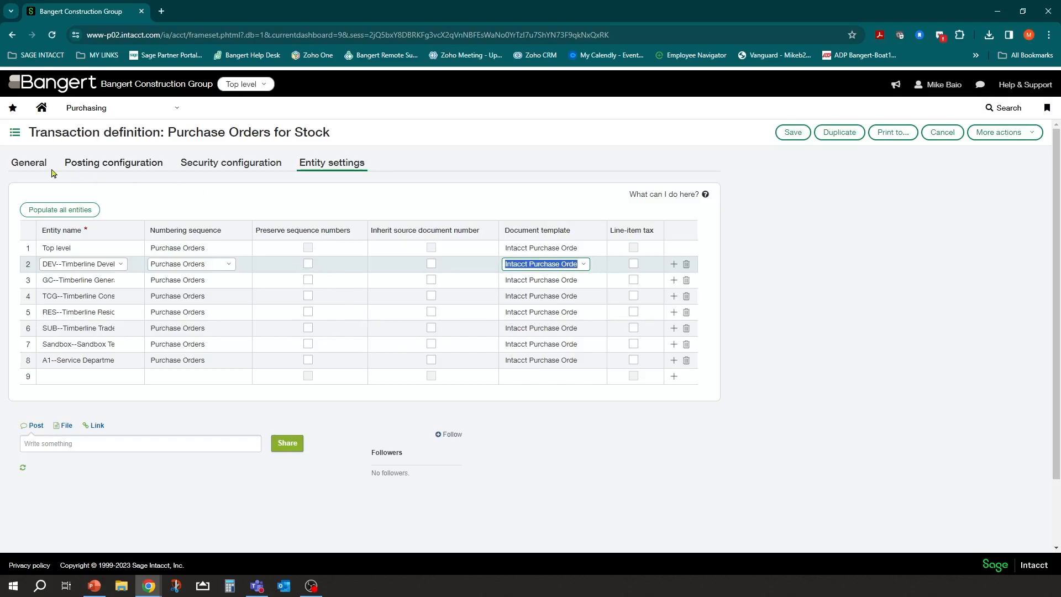
- Save the Purchase Orders for Stock definition and open the PO Receiver transaction definition for editing
click(33, 164)
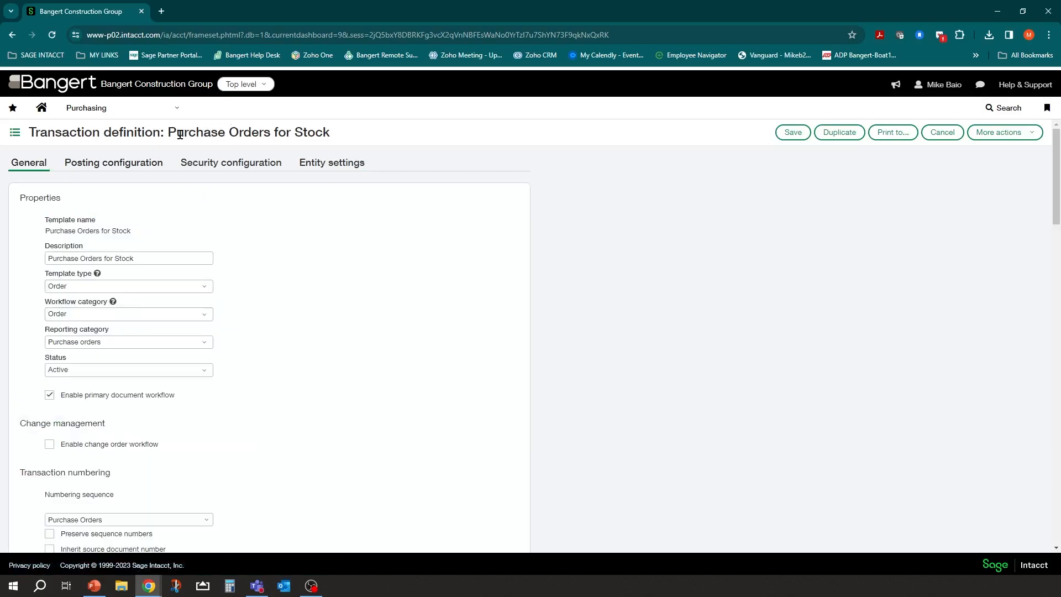
click(787, 131)
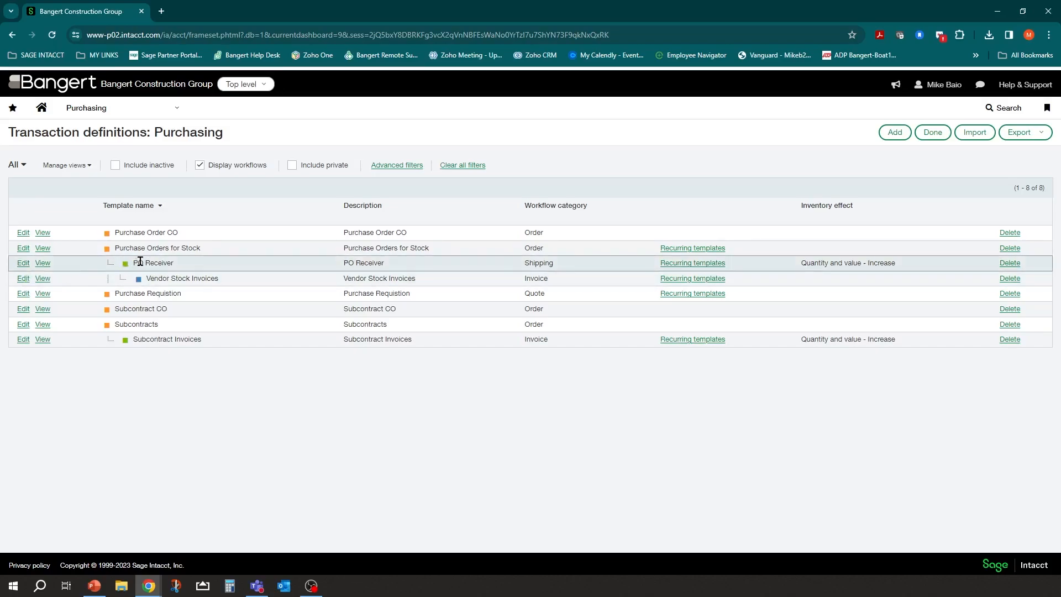
click(23, 264)
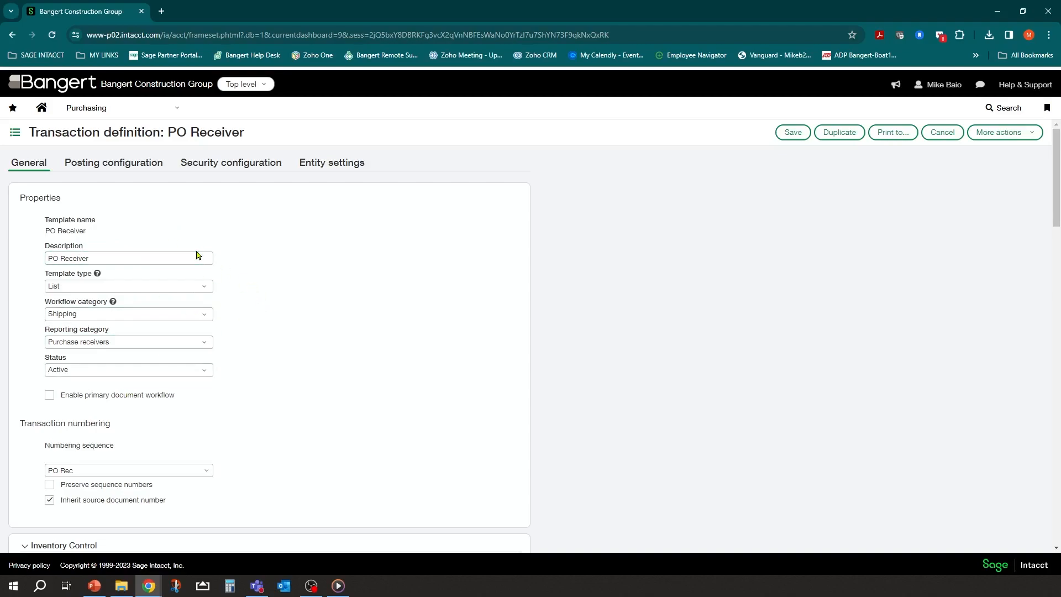
- Review the available template types and workflow categories for the PO Receiver definition
click(205, 286)
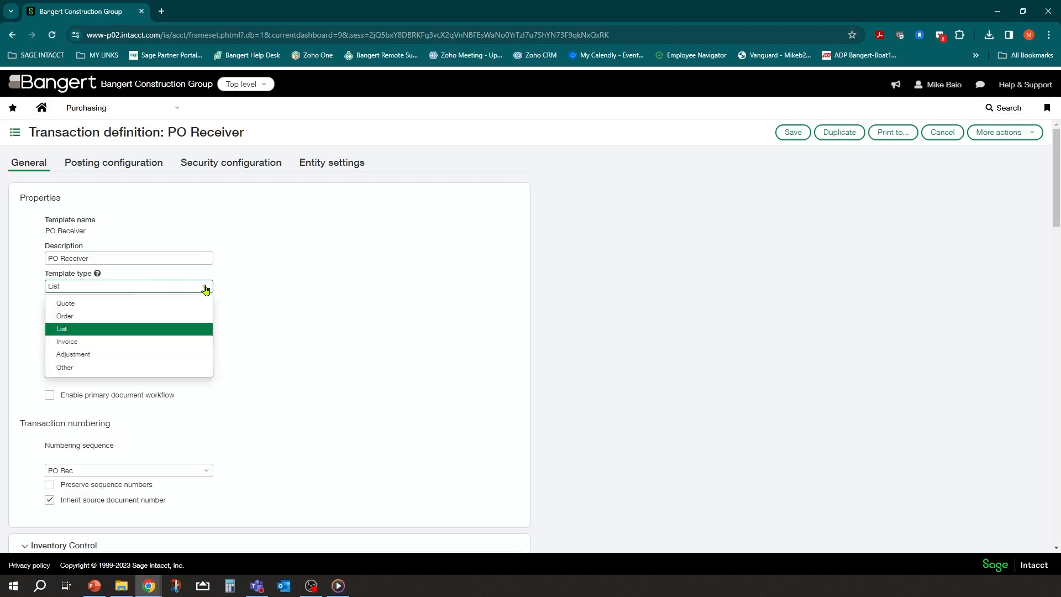
click(265, 291)
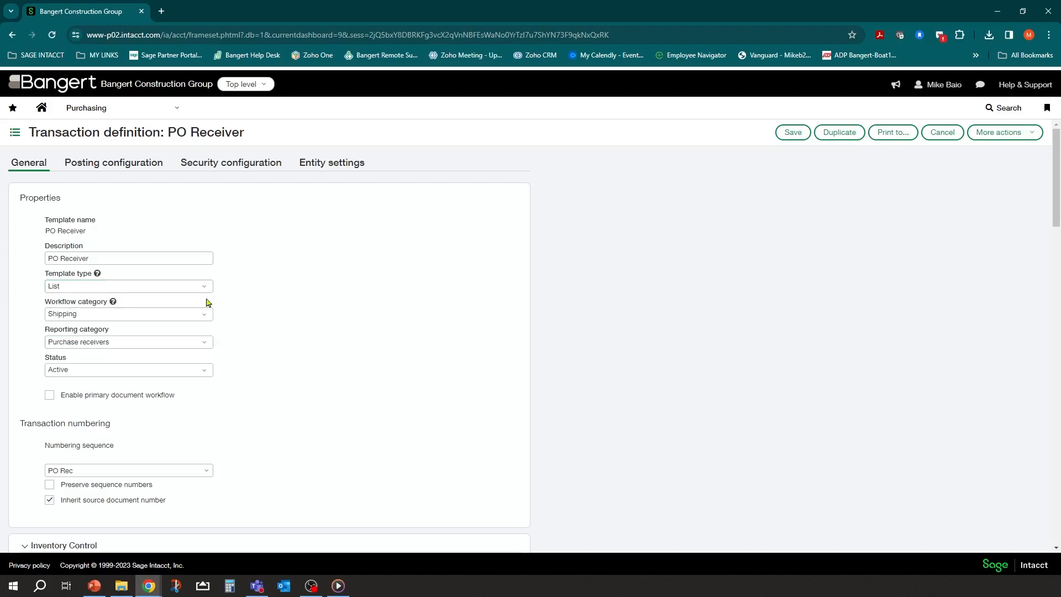
click(207, 315)
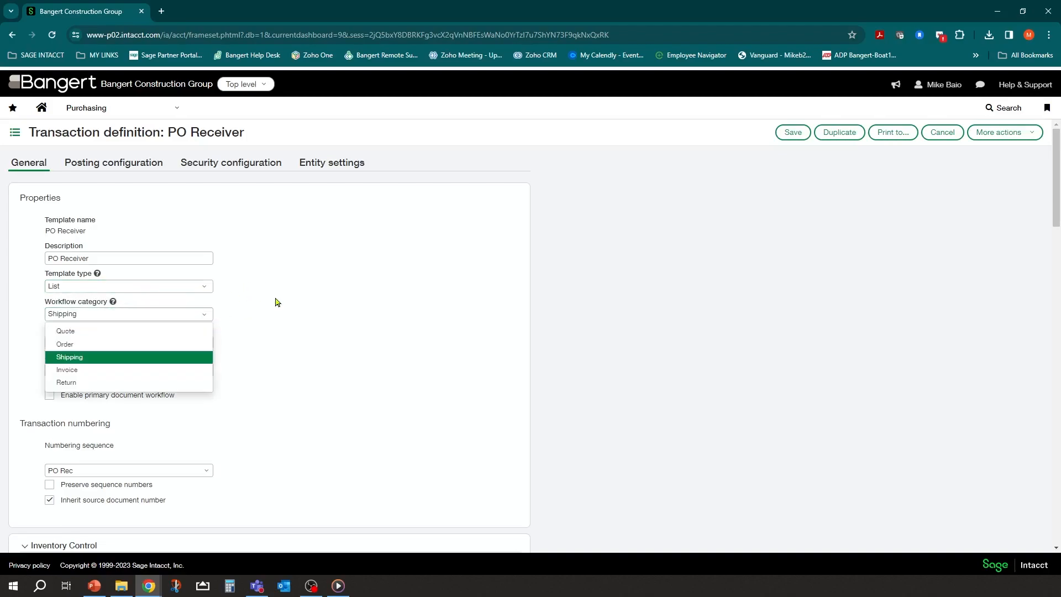
click(260, 309)
- View the document sequence details of the PO Receiver's numbering sequence and close them again
scroll(260, 327, down, 1)
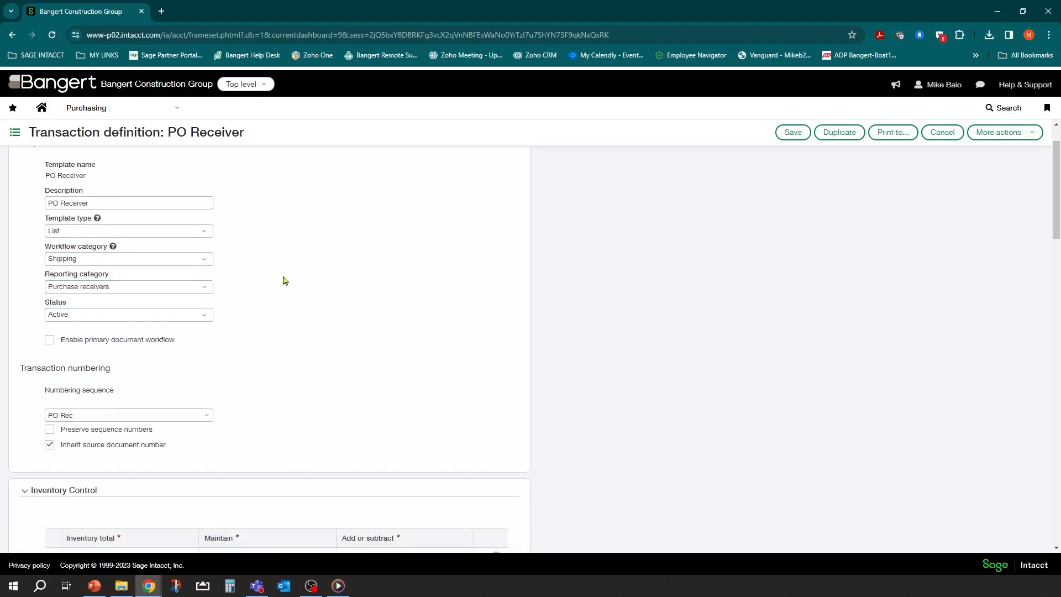
scroll(284, 280, down, 1)
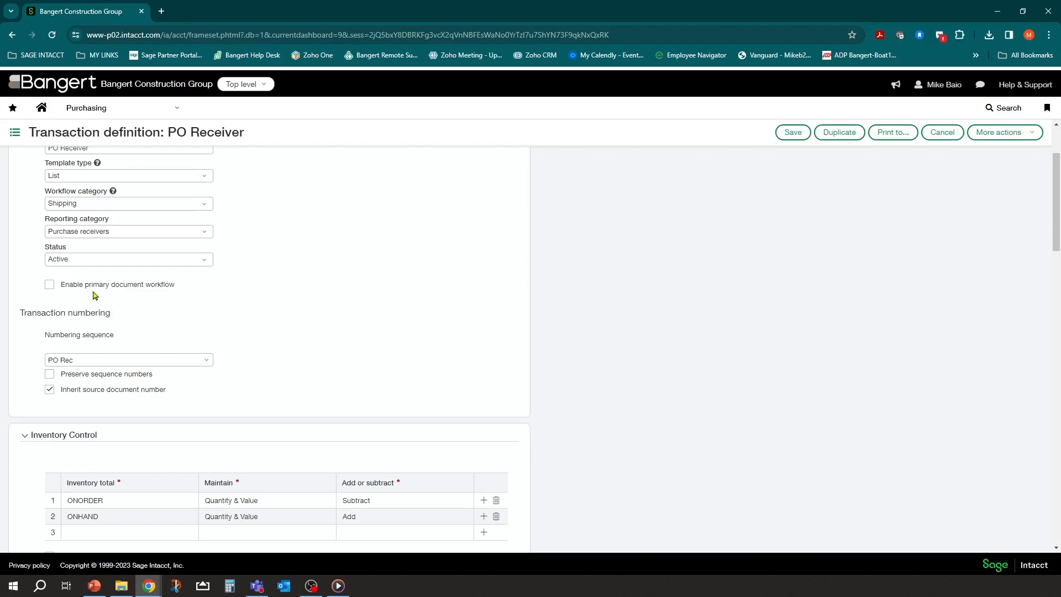
click(168, 360)
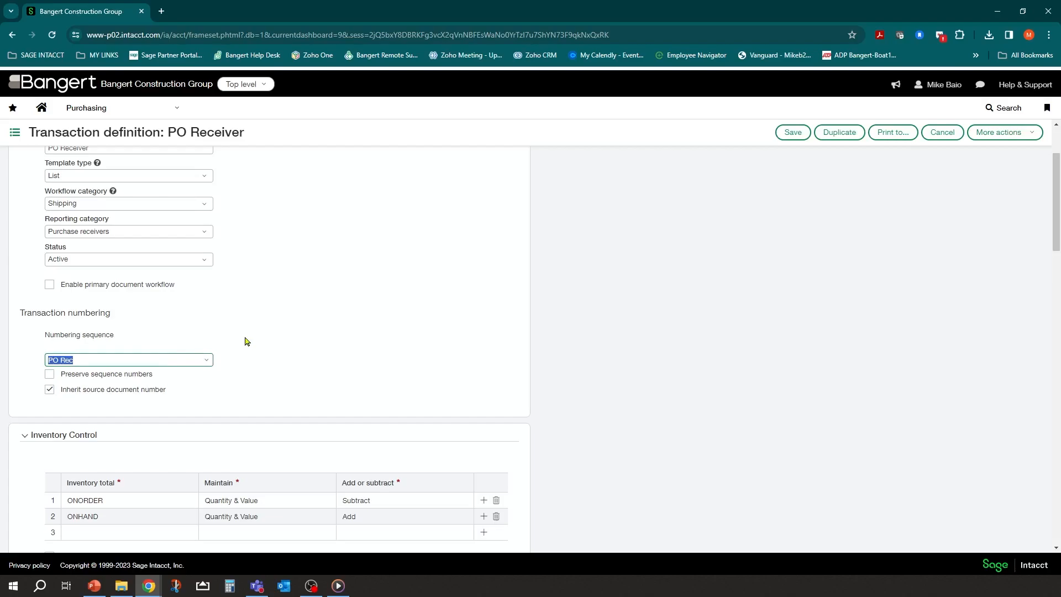
click(208, 362)
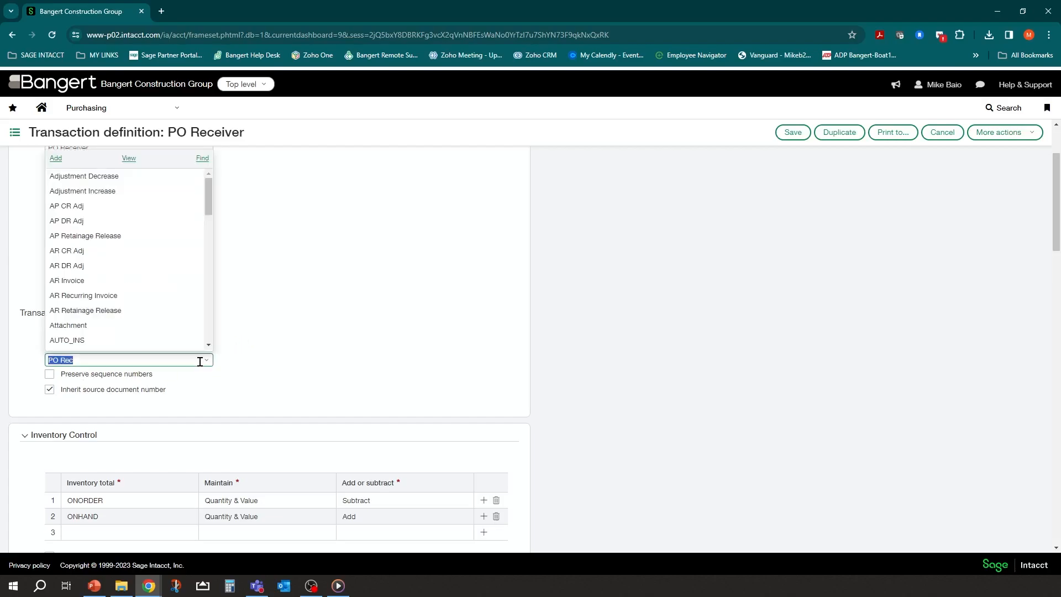
click(136, 157)
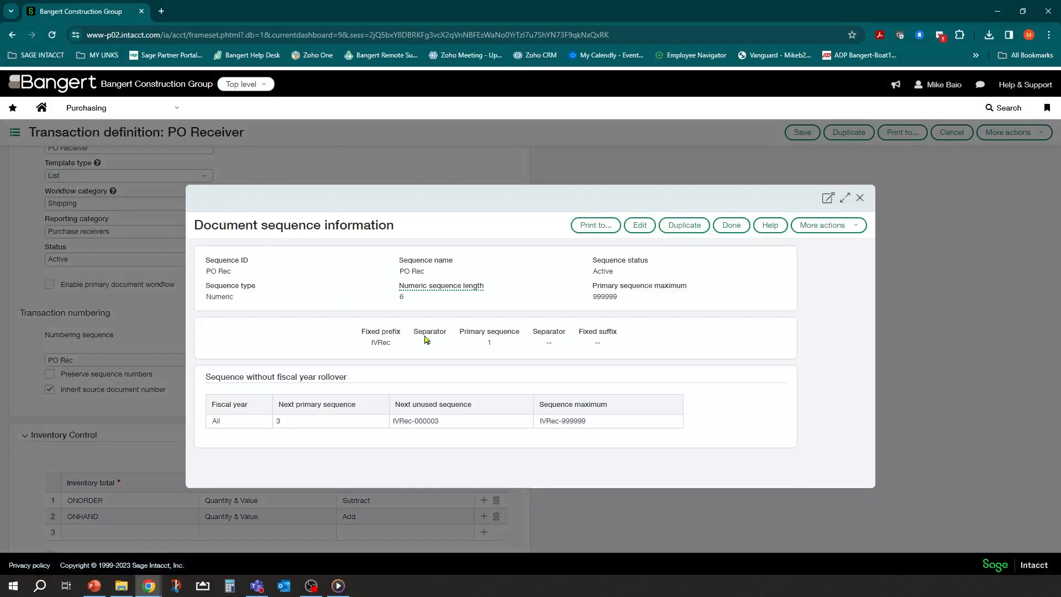
double_click(400, 421)
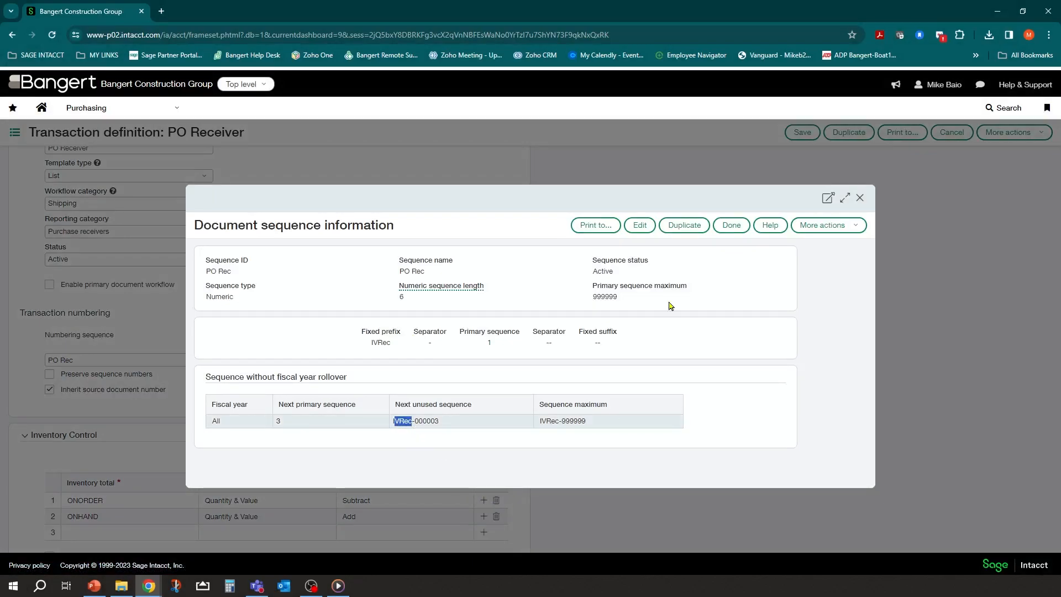
click(860, 198)
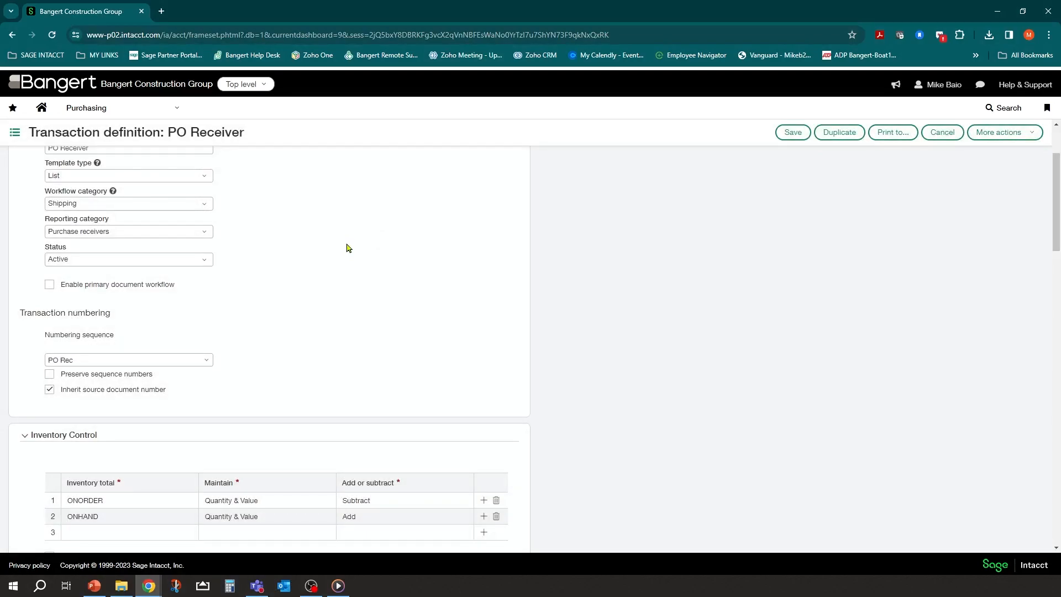
- Review the Inventory Control settings, covering the ONORDER and ONHAND total lines, the warehouse selection method and the default warehouse
scroll(343, 260, down, 1)
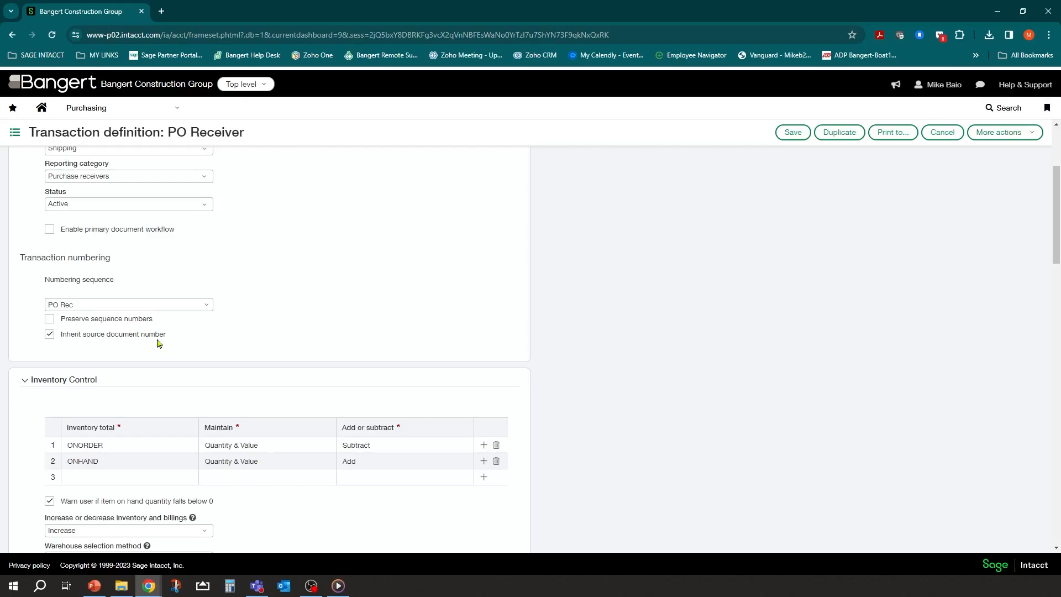
scroll(320, 279, down, 2)
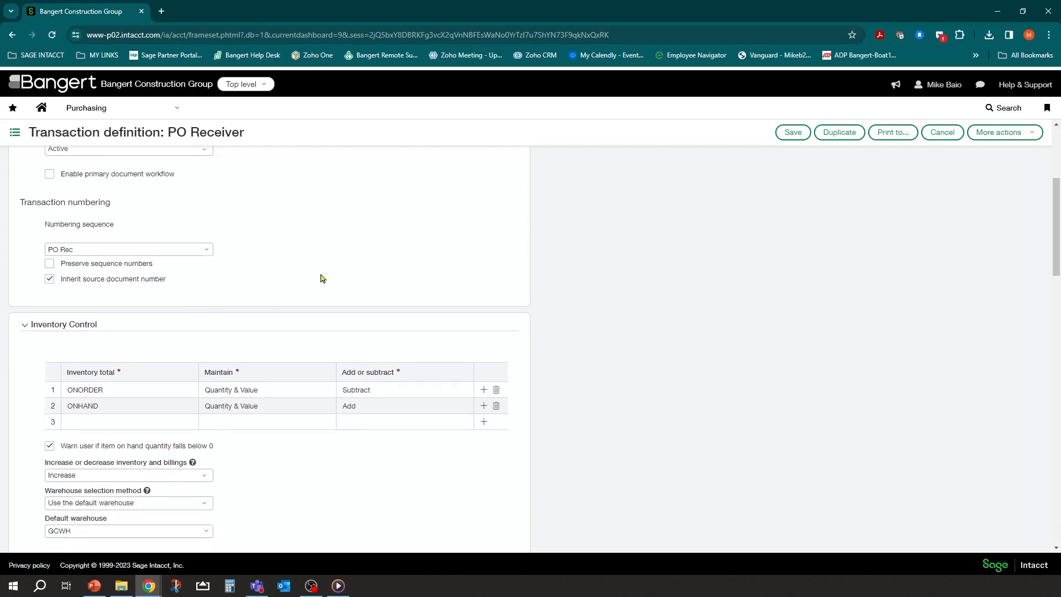
scroll(306, 248, down, 1)
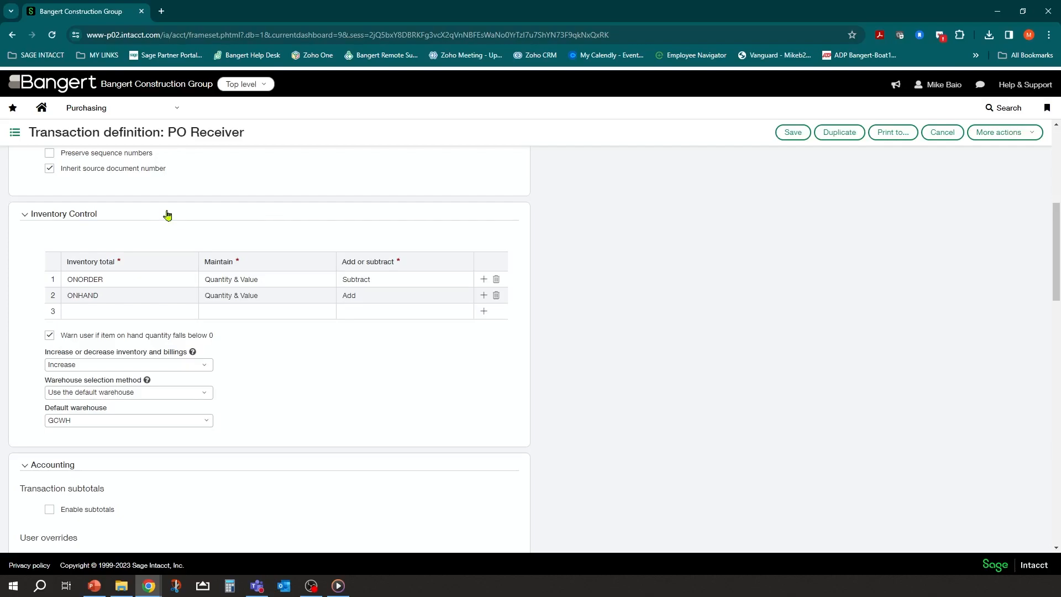
click(115, 280)
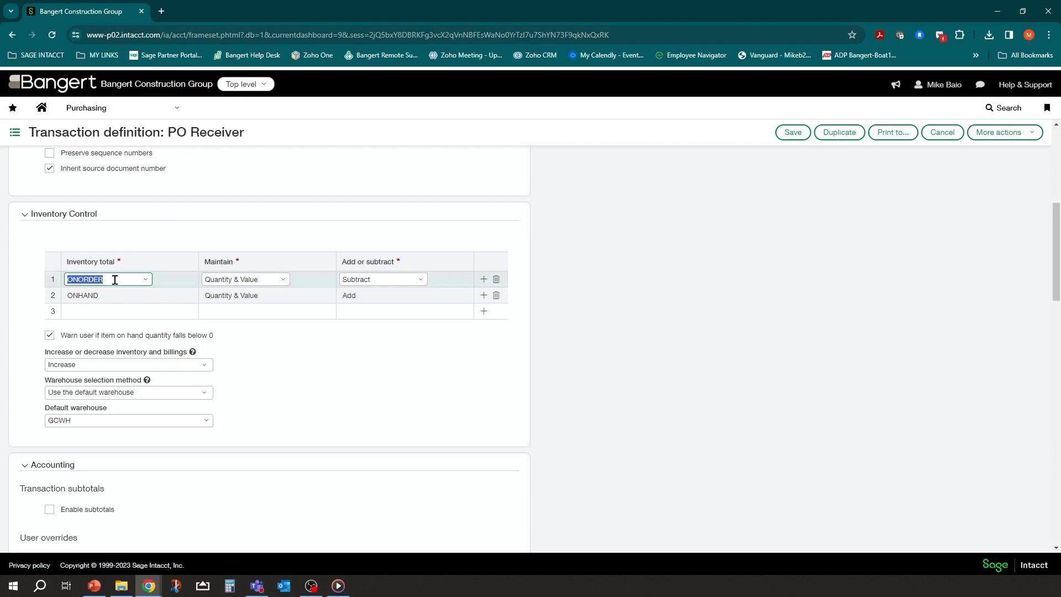
click(115, 279)
click(362, 281)
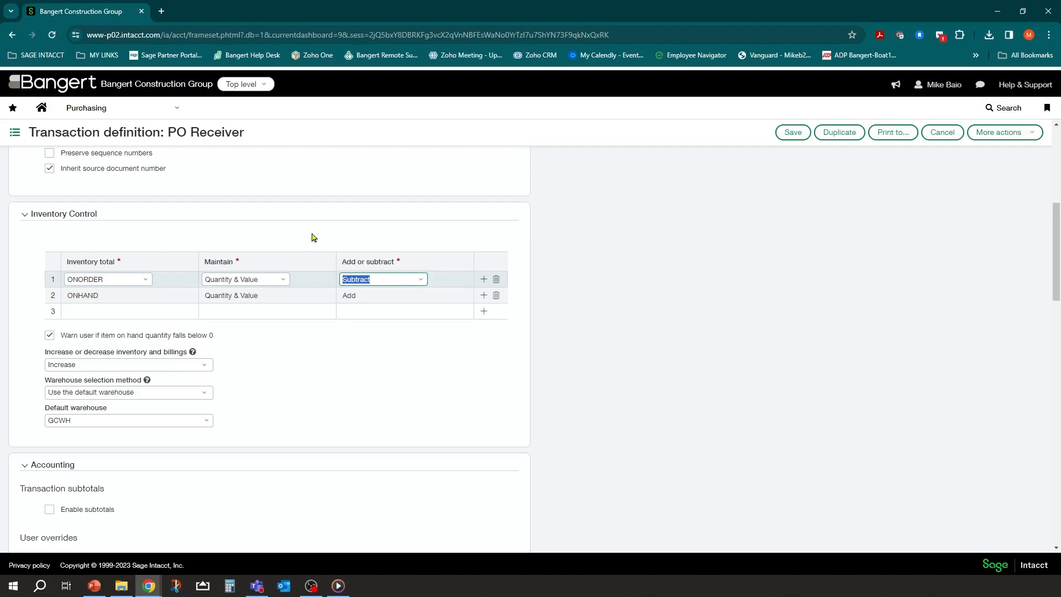
click(105, 295)
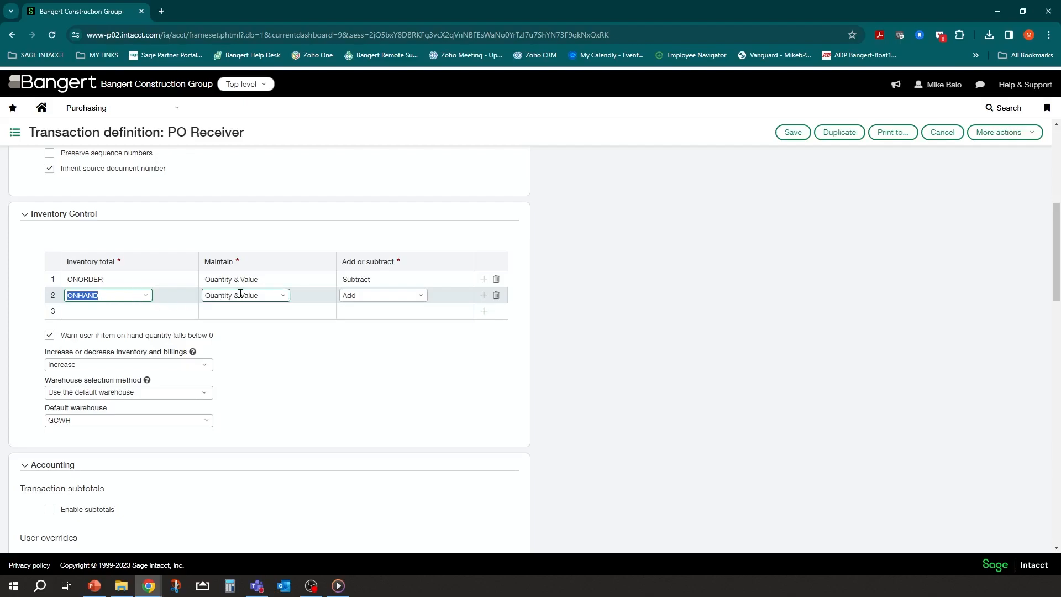
click(374, 295)
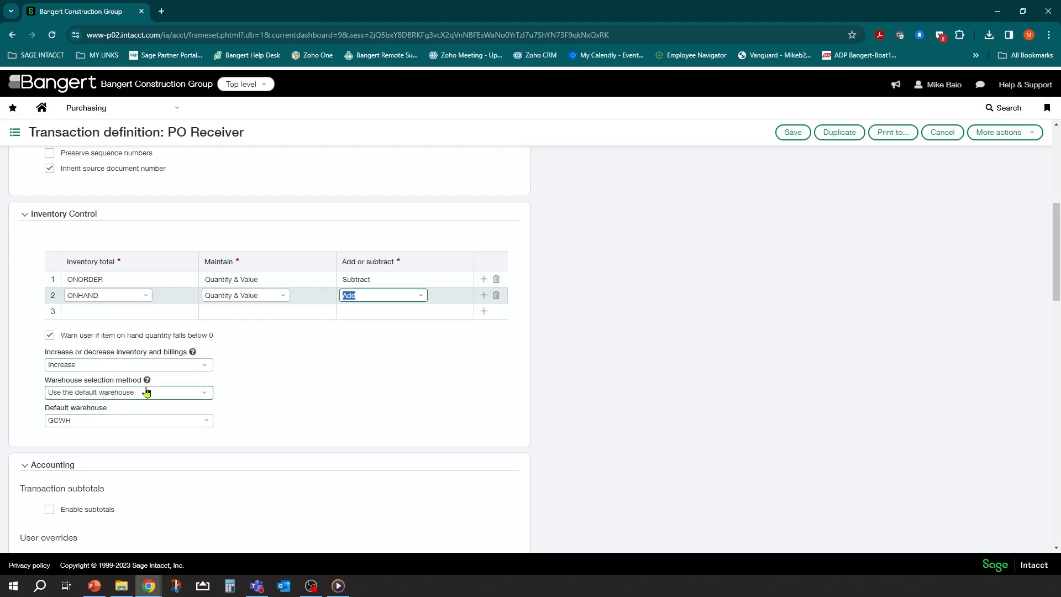
click(105, 421)
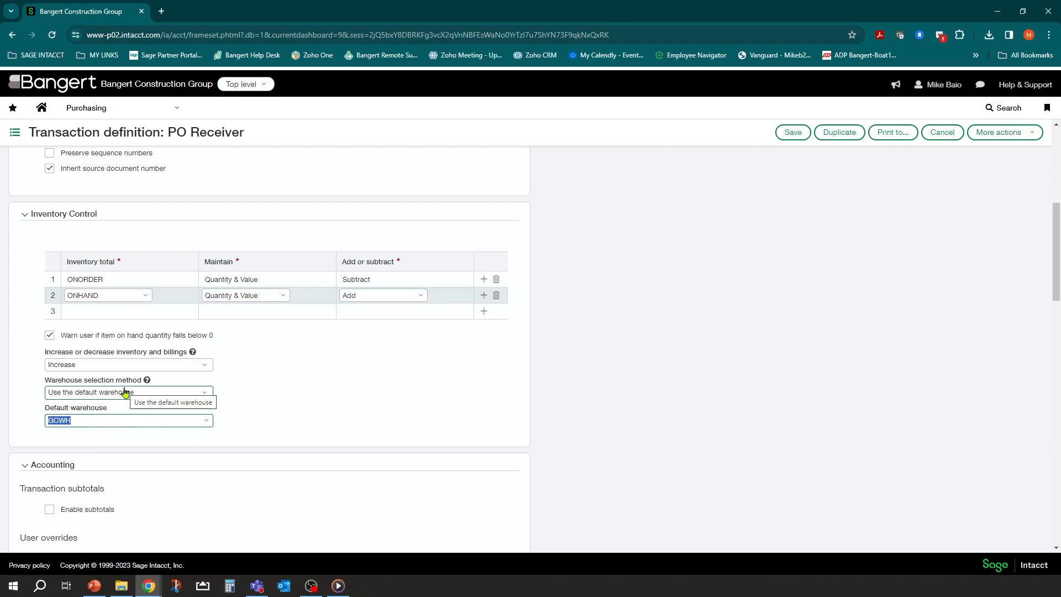
click(338, 385)
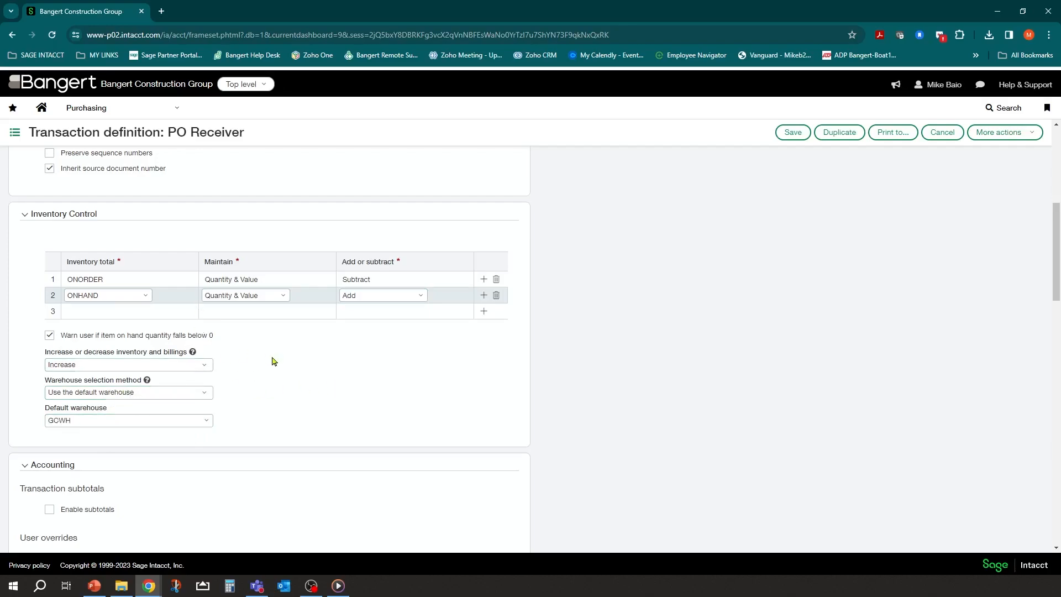
- Review the PO Receiver's accounting settings, including subtotals, user overrides and transaction posting
scroll(295, 356, down, 1)
scroll(376, 310, down, 3)
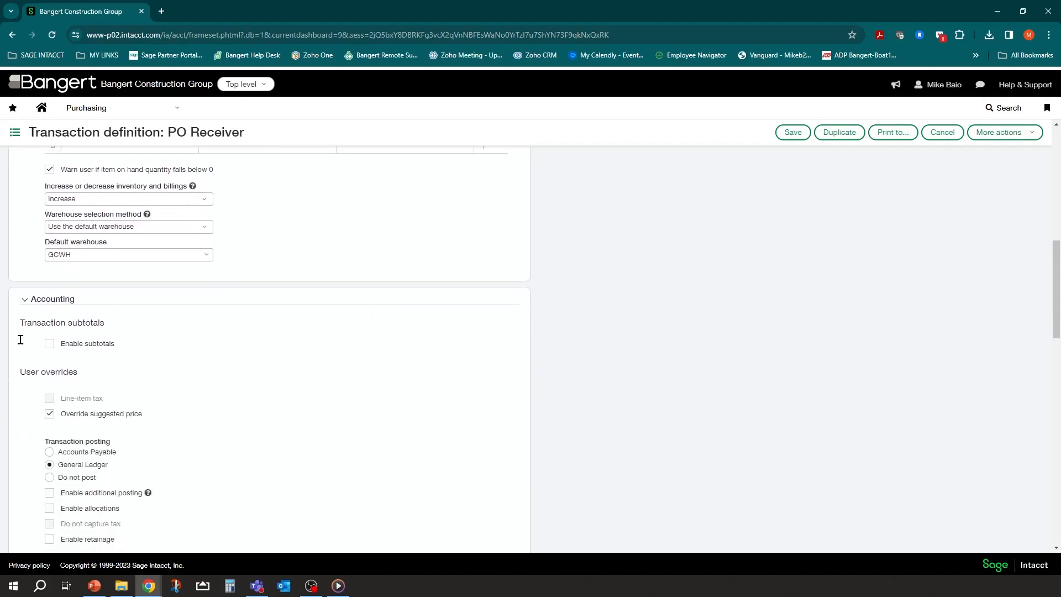
scroll(323, 378, down, 2)
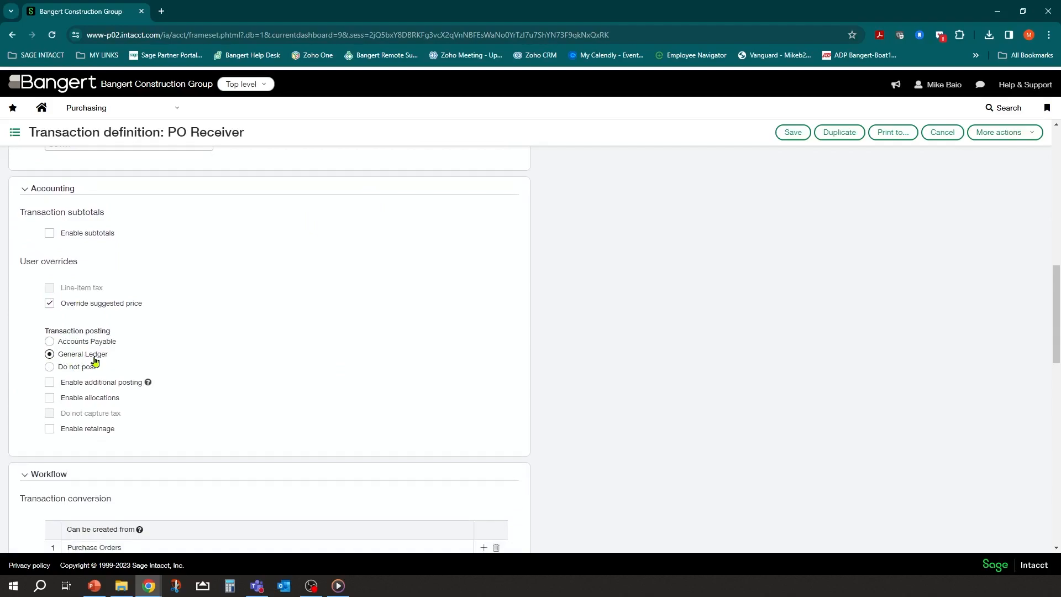
scroll(277, 326, down, 1)
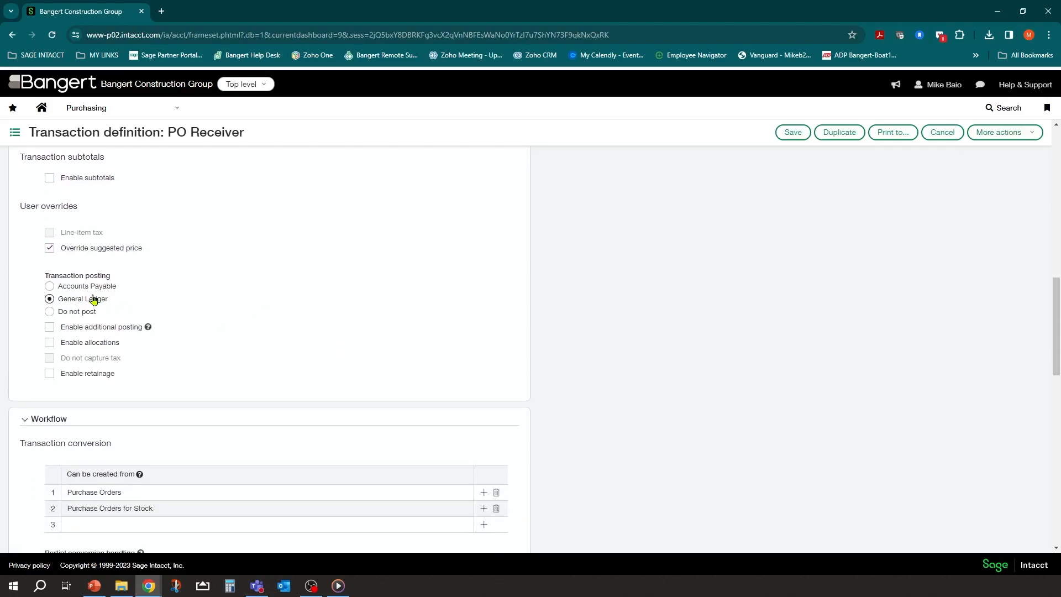
- Review the PO Receiver's workflow settings, covering the source transactions it can be created from, partial conversion handling, and pricing and terms
scroll(264, 318, down, 1)
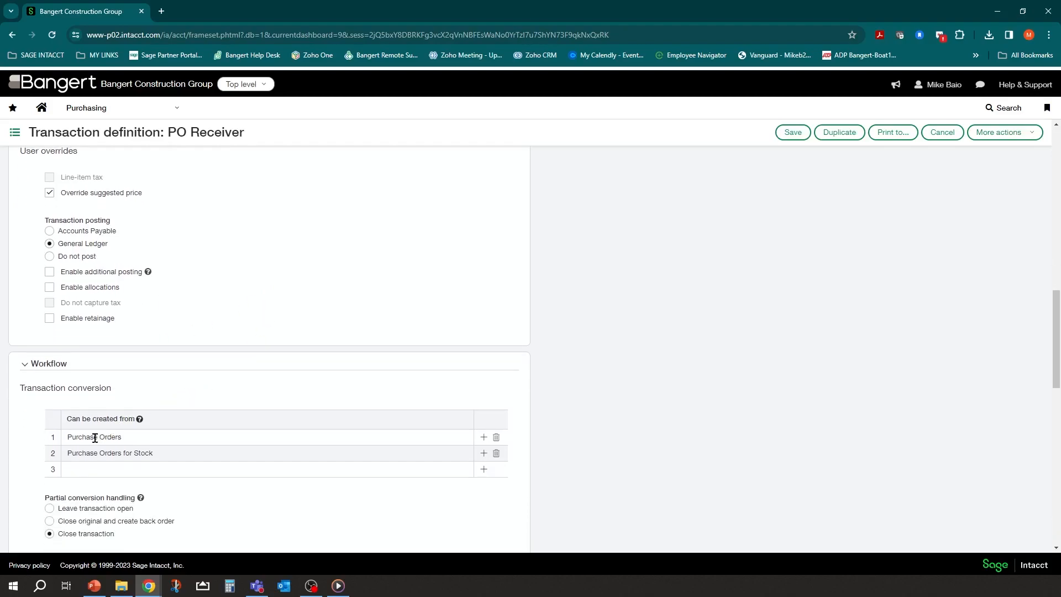
scroll(94, 437, down, 1)
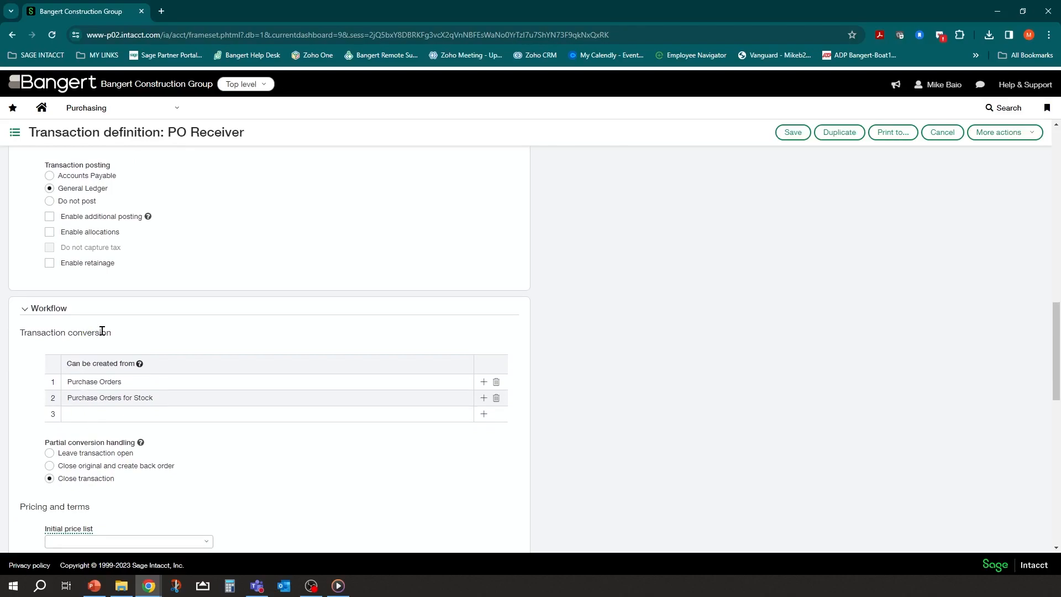
click(157, 396)
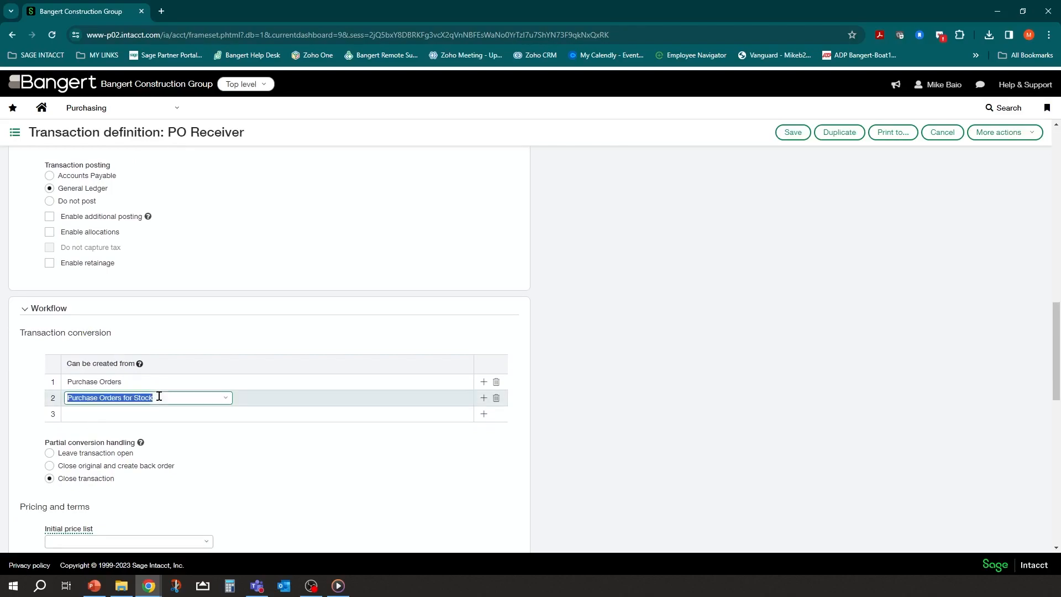
click(68, 401)
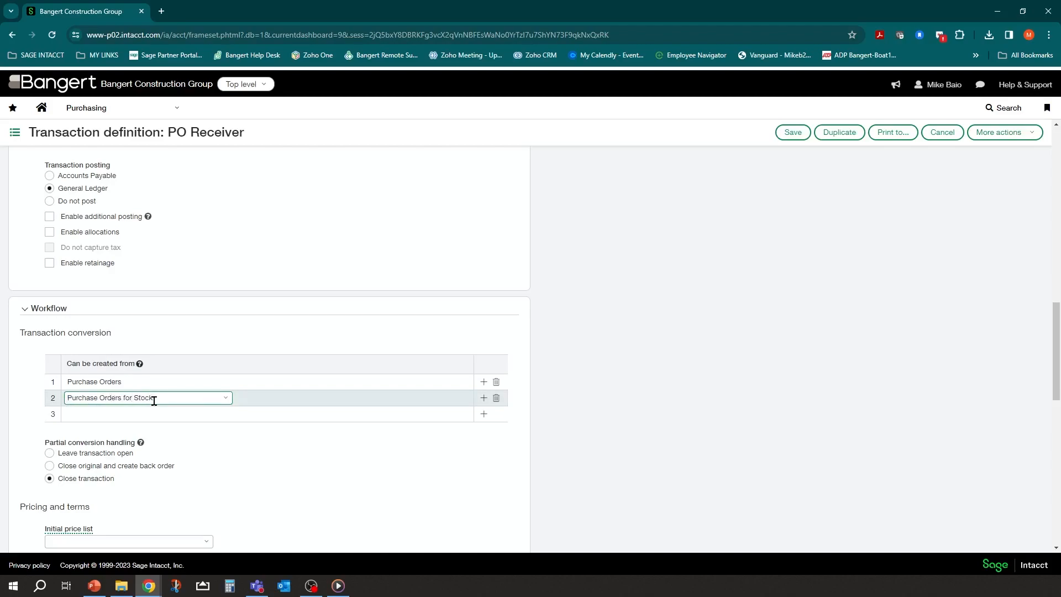
click(105, 383)
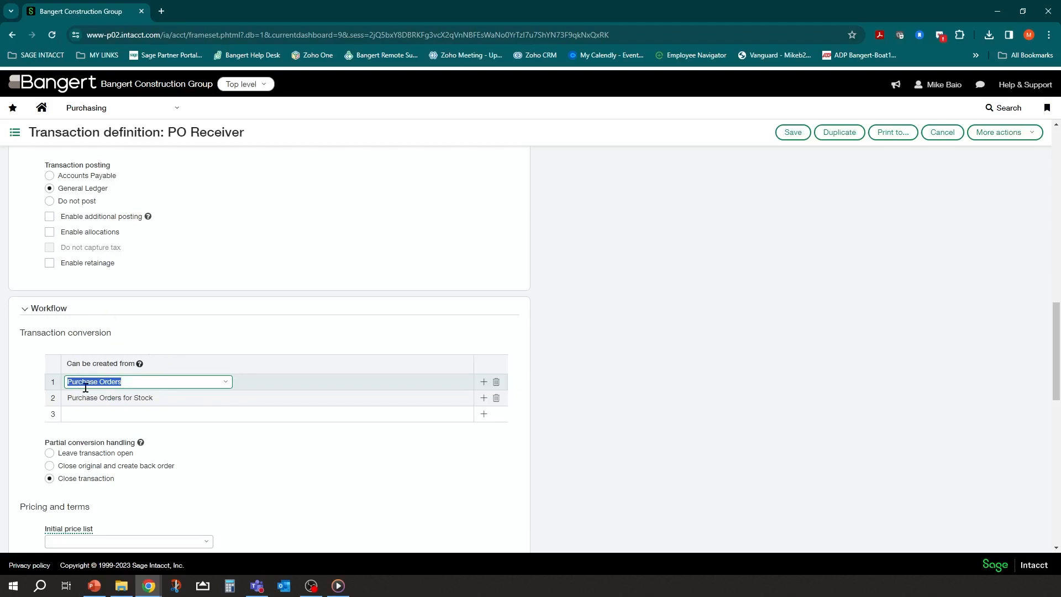
click(119, 397)
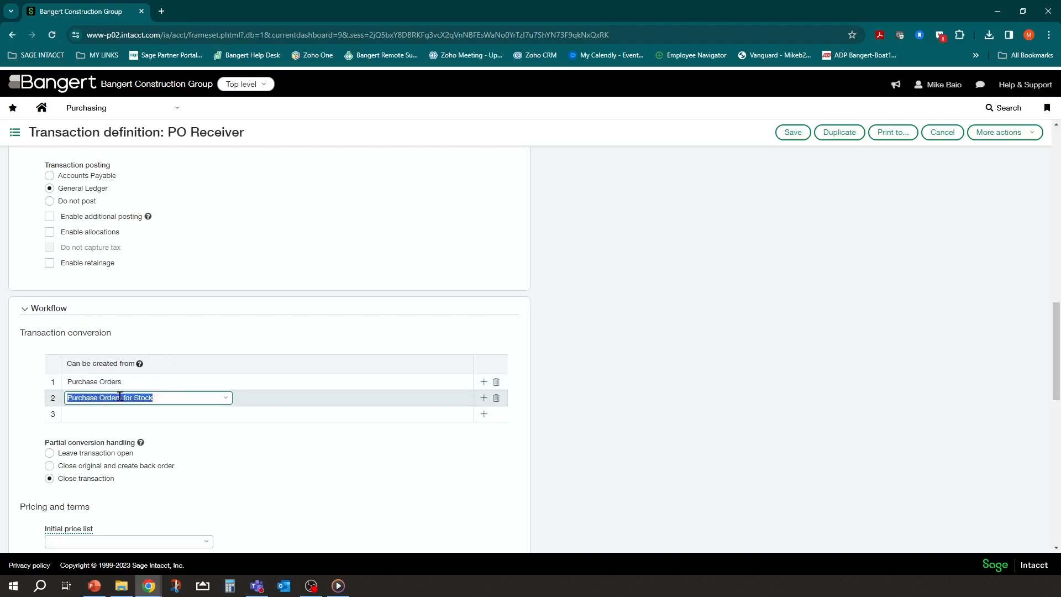
click(177, 397)
drag(67, 398, 228, 404)
click(227, 401)
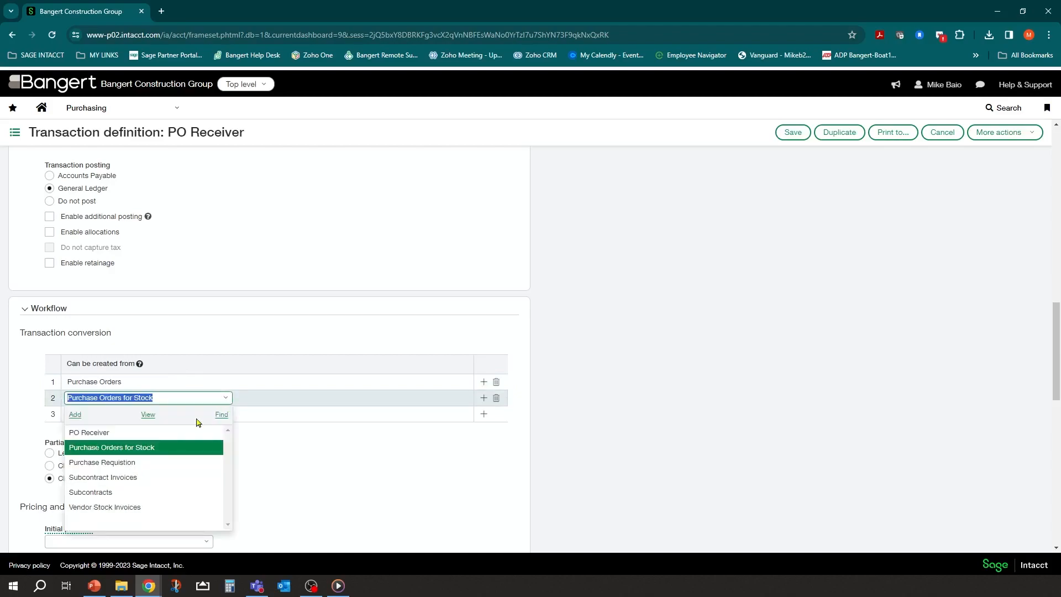
click(102, 448)
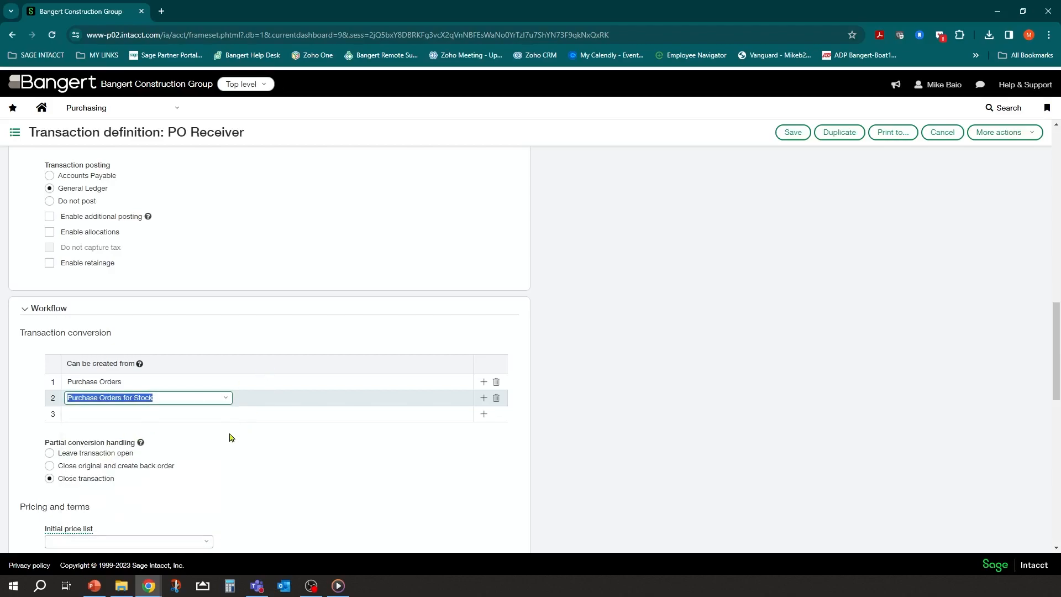
scroll(219, 439, down, 1)
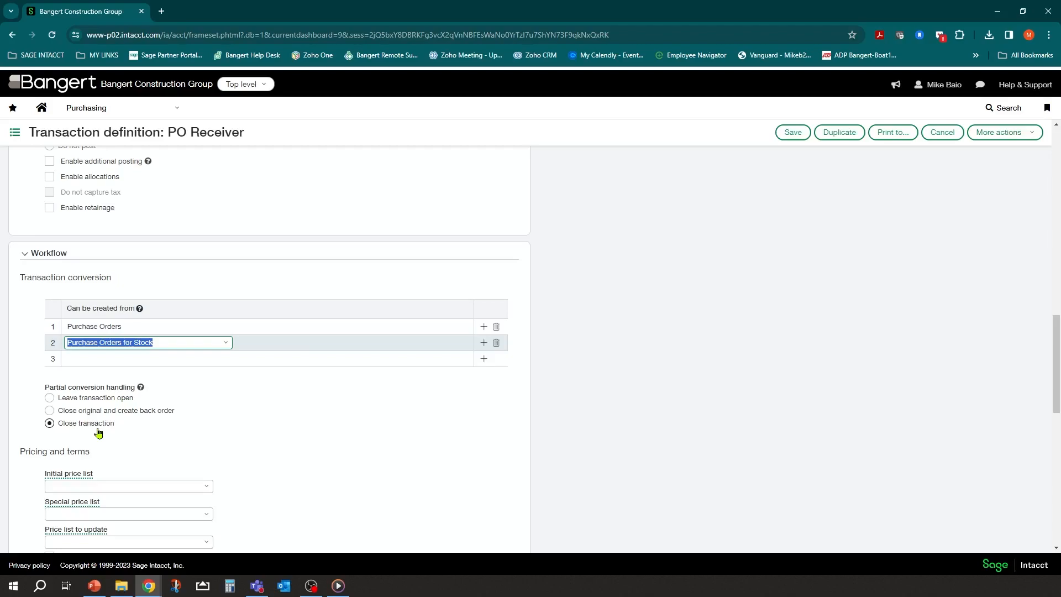
scroll(246, 407, down, 2)
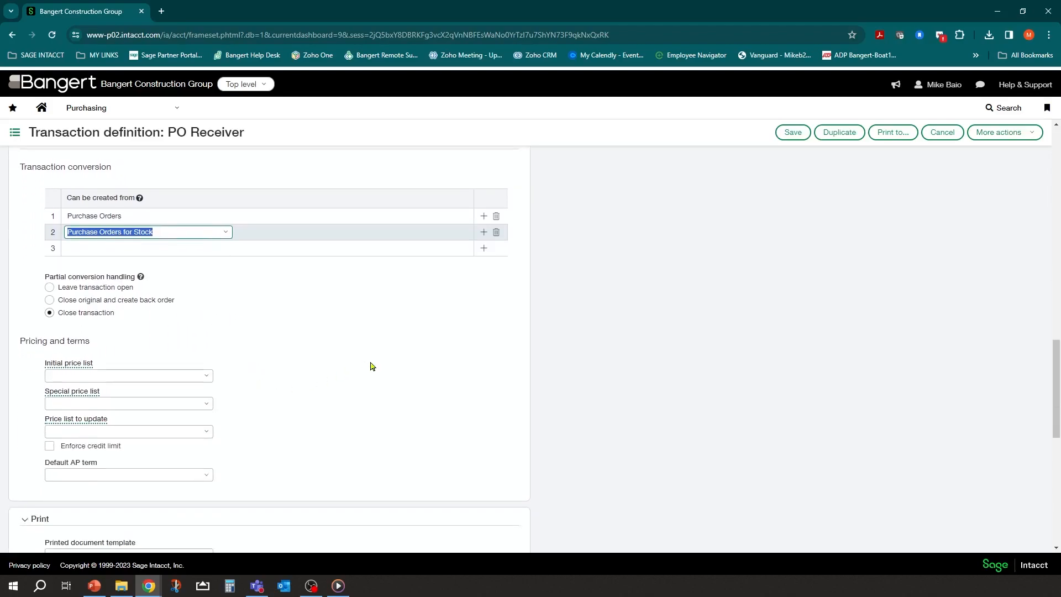
- In the print settings, allow editing of the Pay to and Return to contacts and show Return to on print
scroll(308, 410, down, 3)
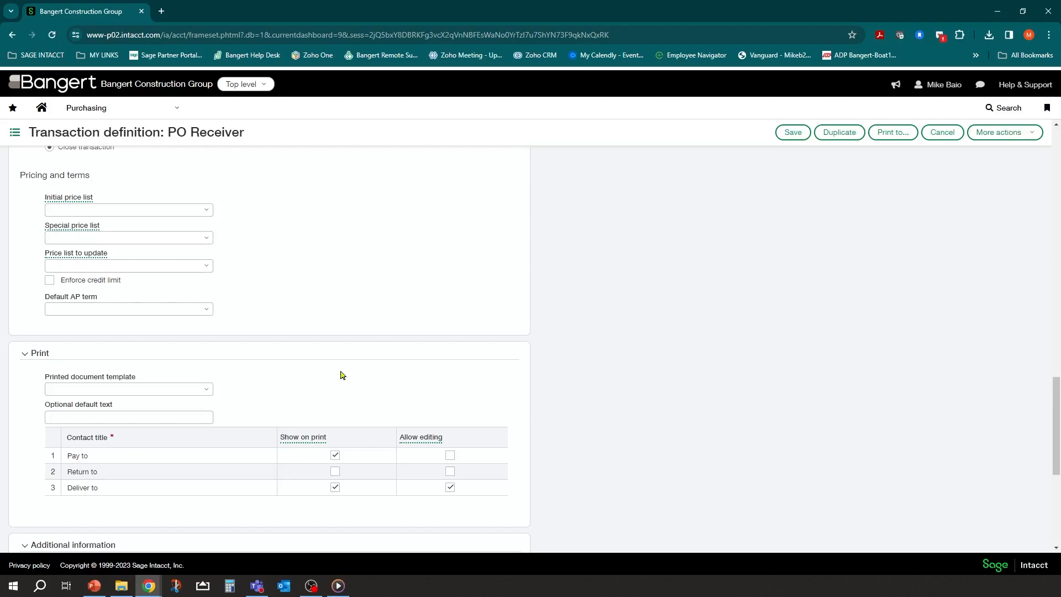
click(451, 462)
click(450, 471)
click(335, 471)
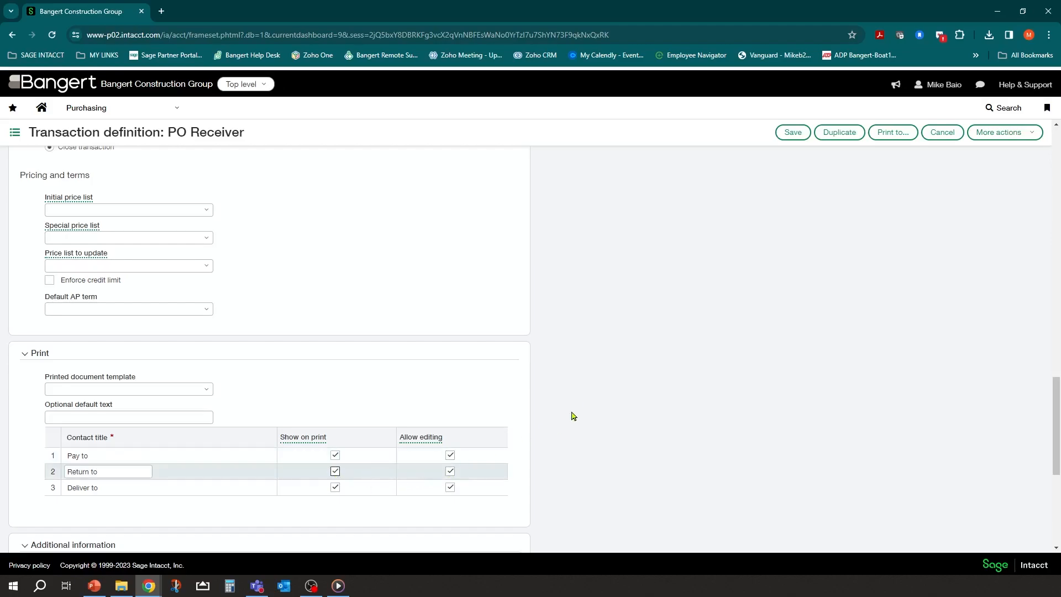
scroll(575, 387, down, 2)
- Recheck the PO Receiver's general settings and examine the Material line for warehouse GCWH in the transaction posting GL account mapping
scroll(554, 343, up, 10)
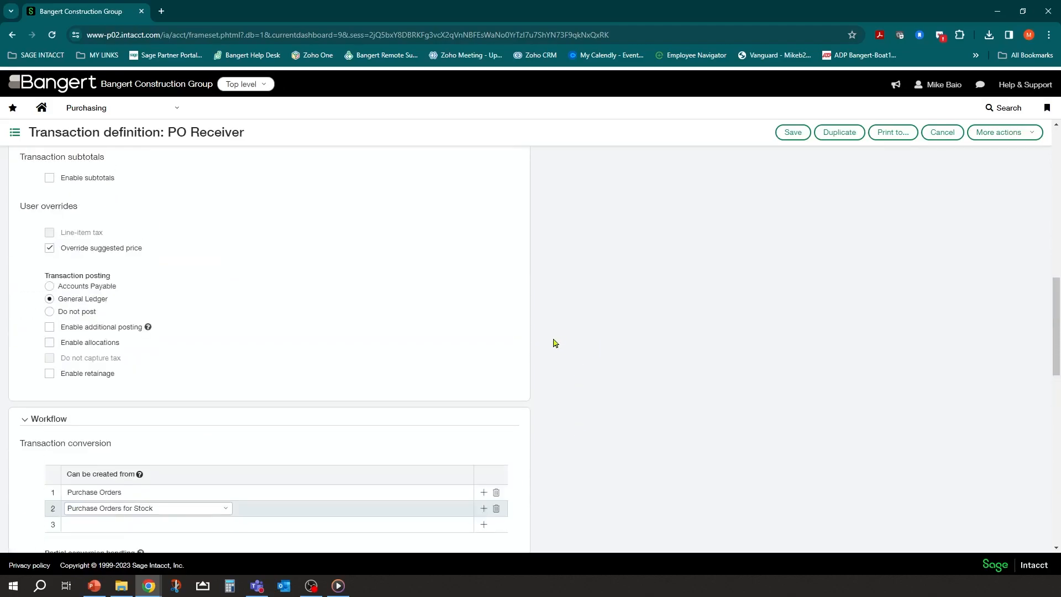
scroll(555, 343, up, 10)
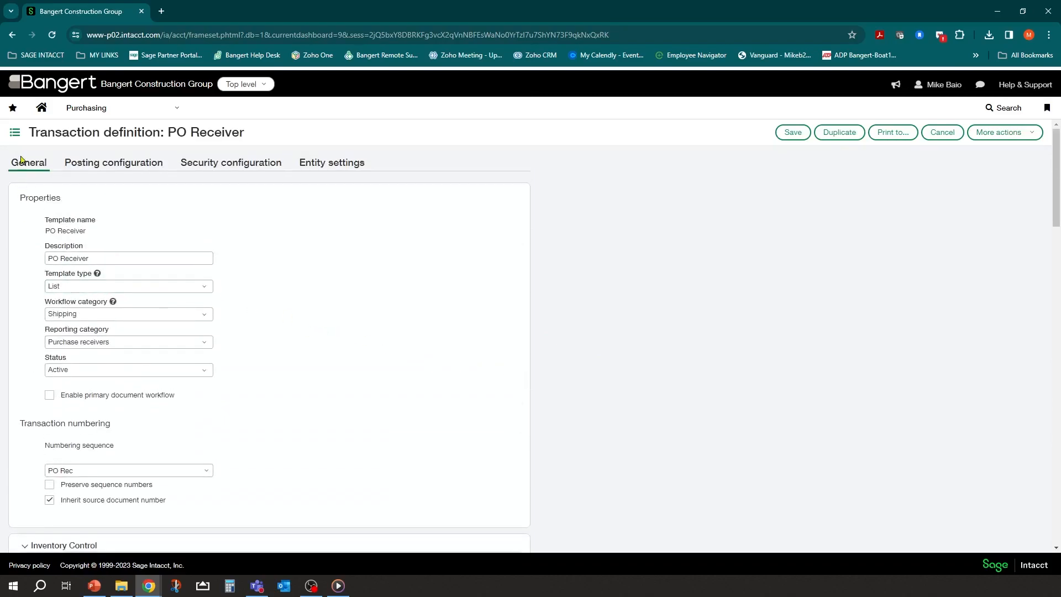
scroll(379, 356, down, 7)
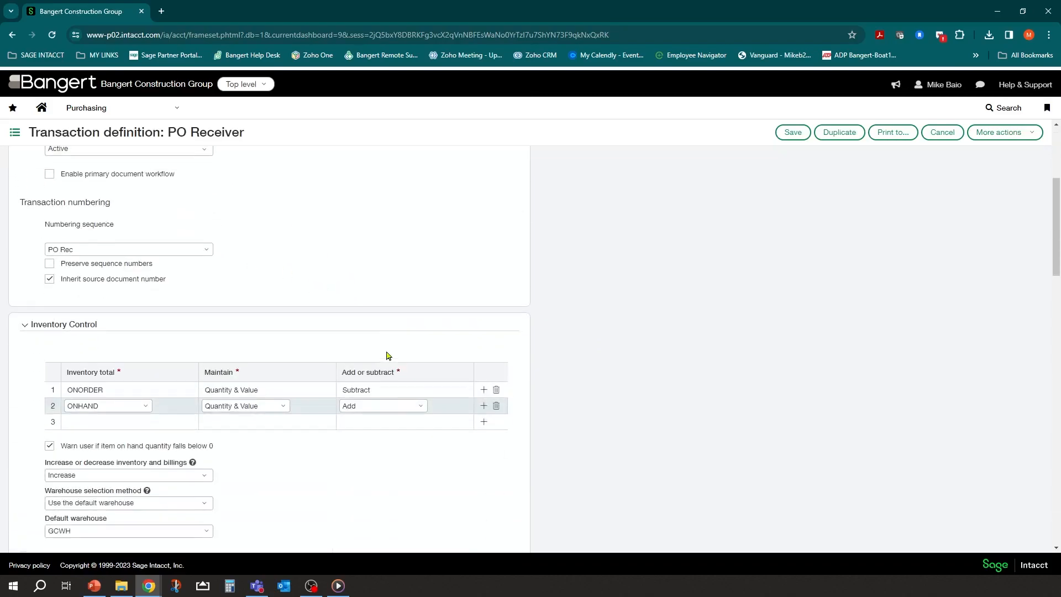
scroll(230, 369, down, 4)
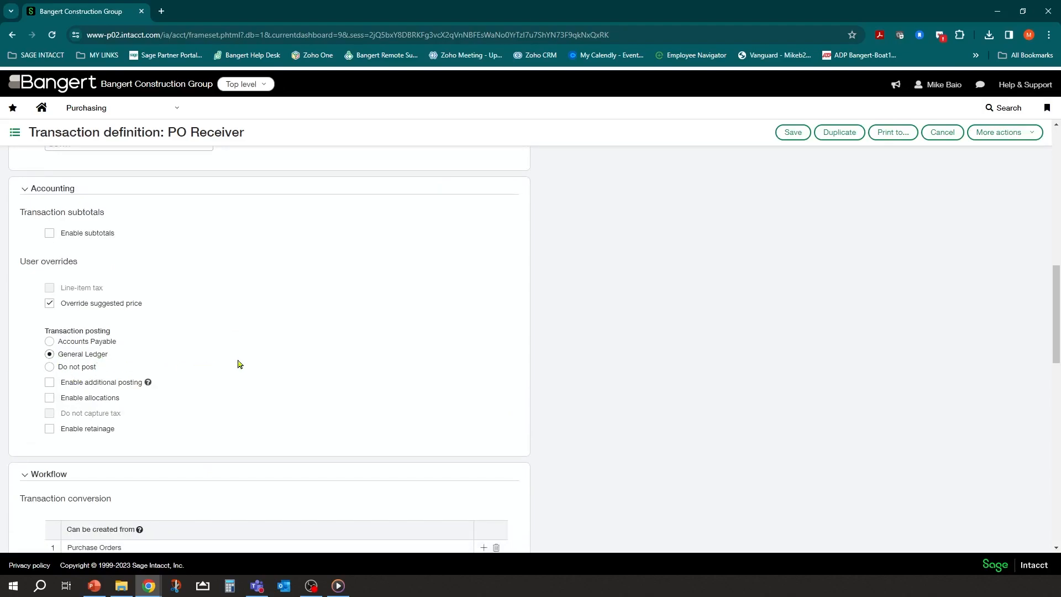
scroll(238, 363, up, 10)
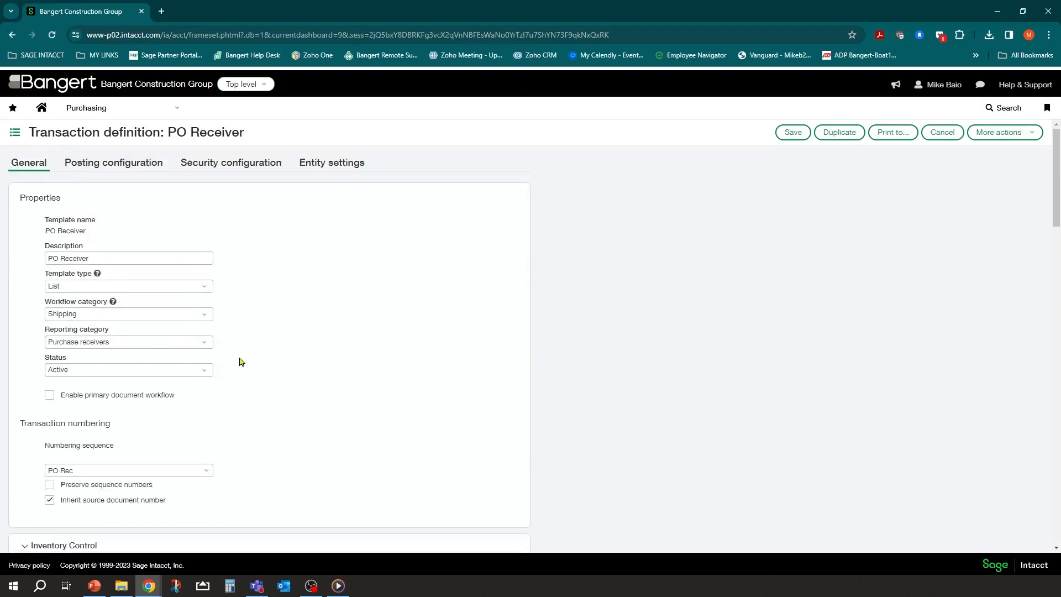
click(128, 165)
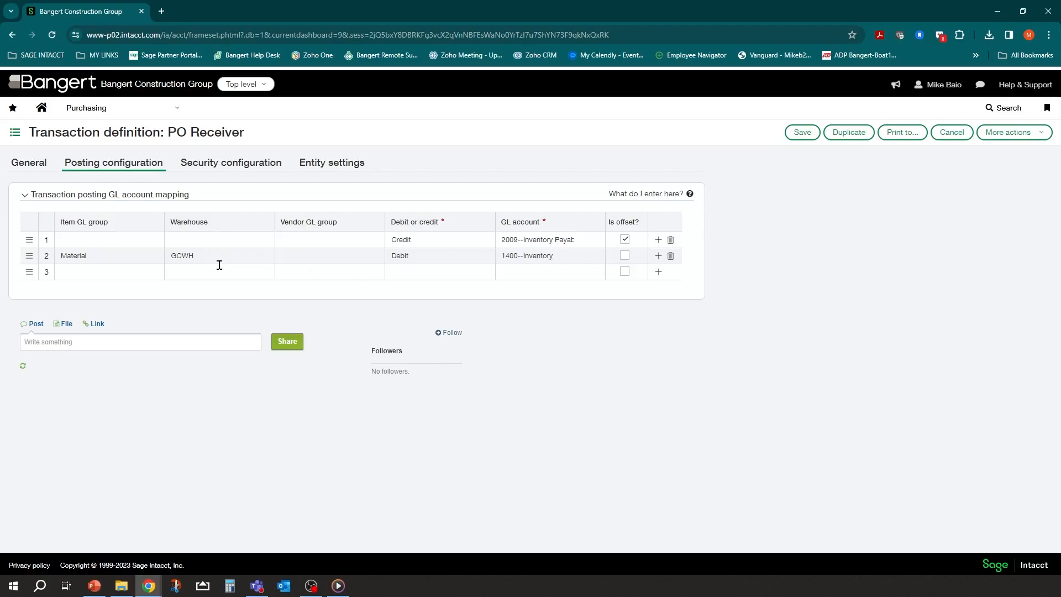
click(440, 256)
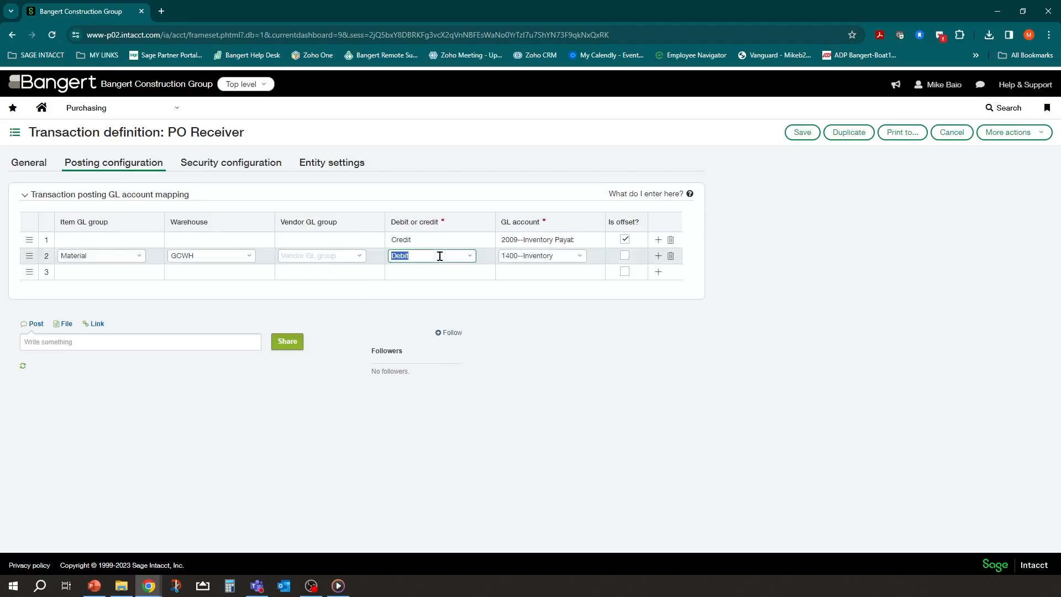
click(560, 258)
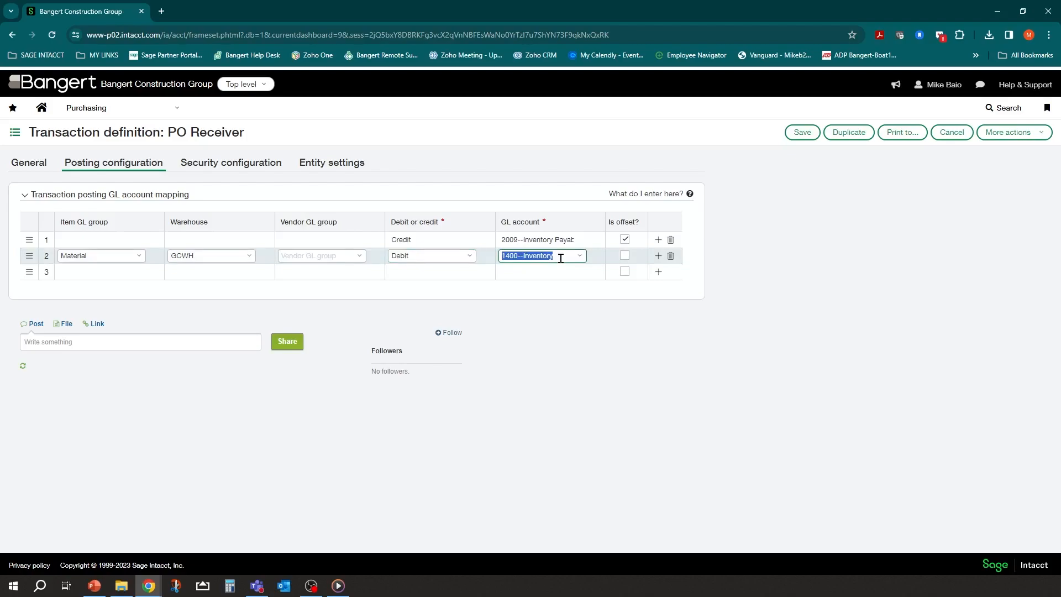
click(210, 259)
- Add a GL account mapping line with item GL group Material and warehouse RESWH
click(124, 271)
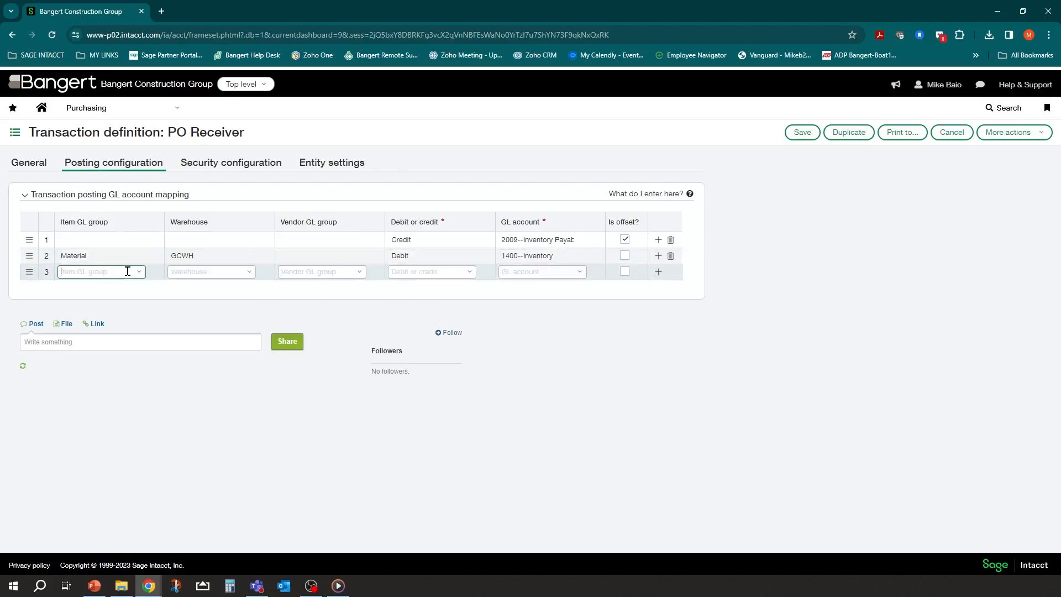
text(mat)
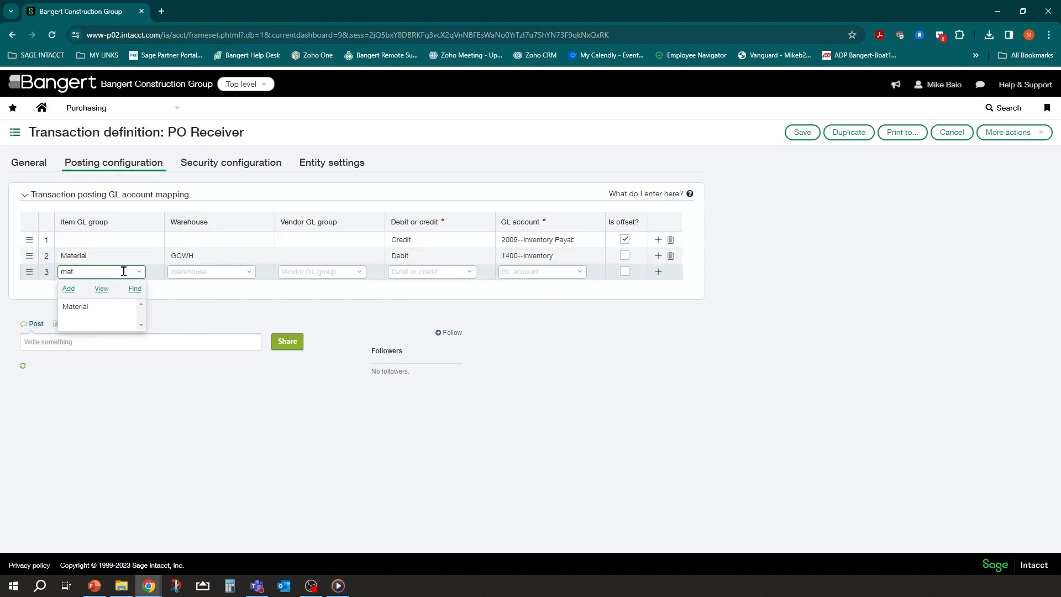
click(75, 306)
click(249, 271)
click(204, 329)
- Set the RESWH mapping line to Debit with GL account 1400--Inventory, leaving it a non-offset line
key(Tab)
key(Tab)
text(de)
key(Return)
key(Tab)
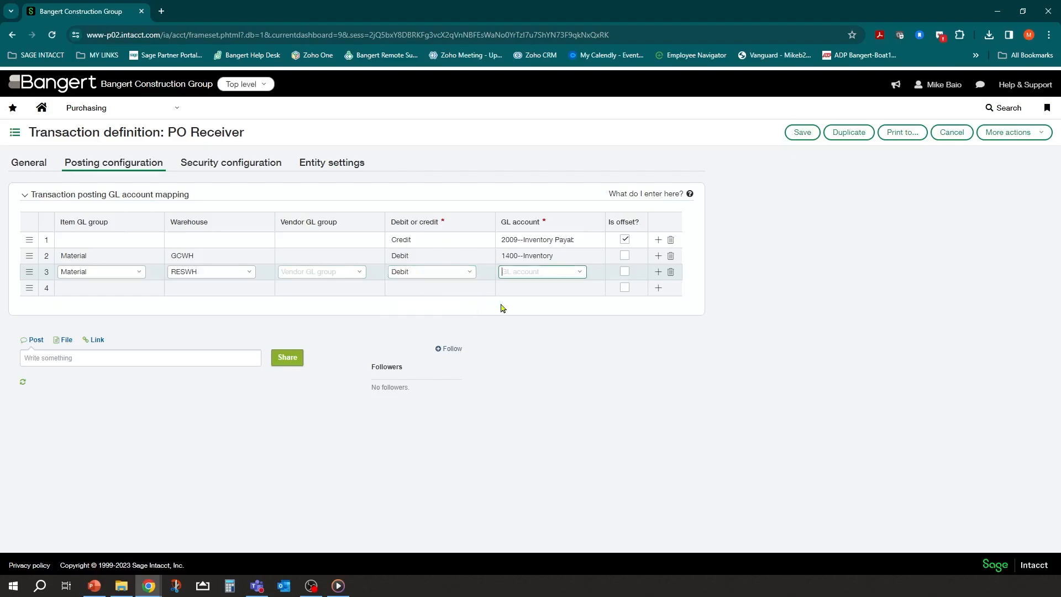
text(1400)
key(Return)
key(Tab)
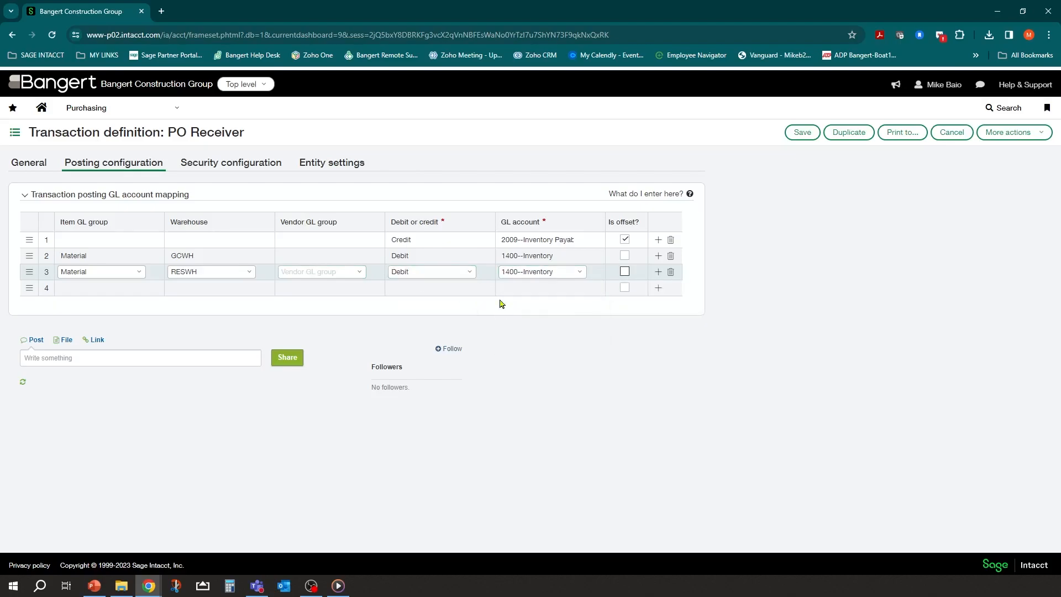
- Review the offset credit line for account 2009 against the Inventory debit line for GCWH
click(417, 255)
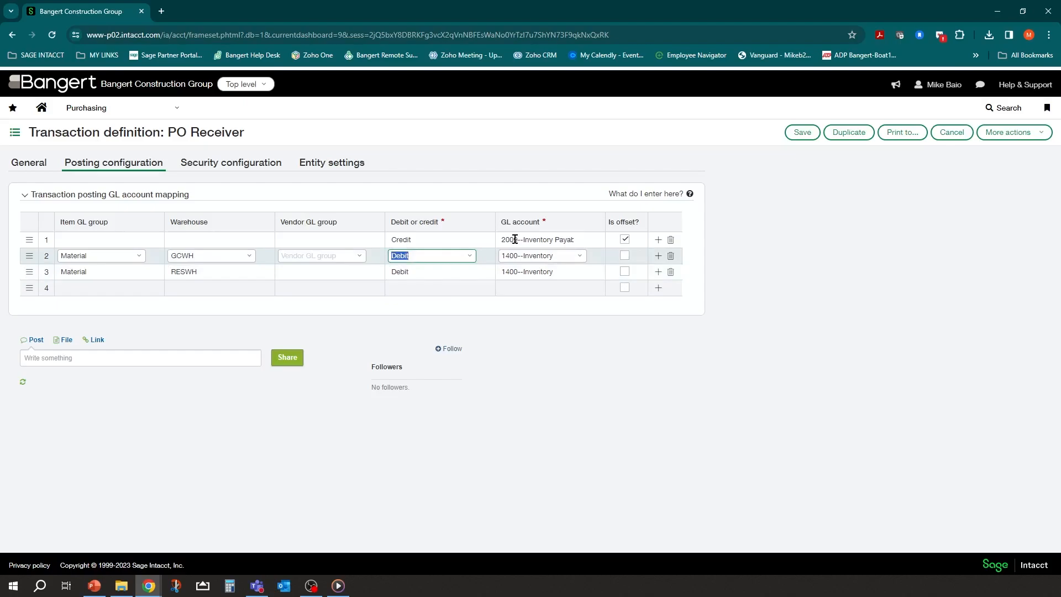
click(515, 238)
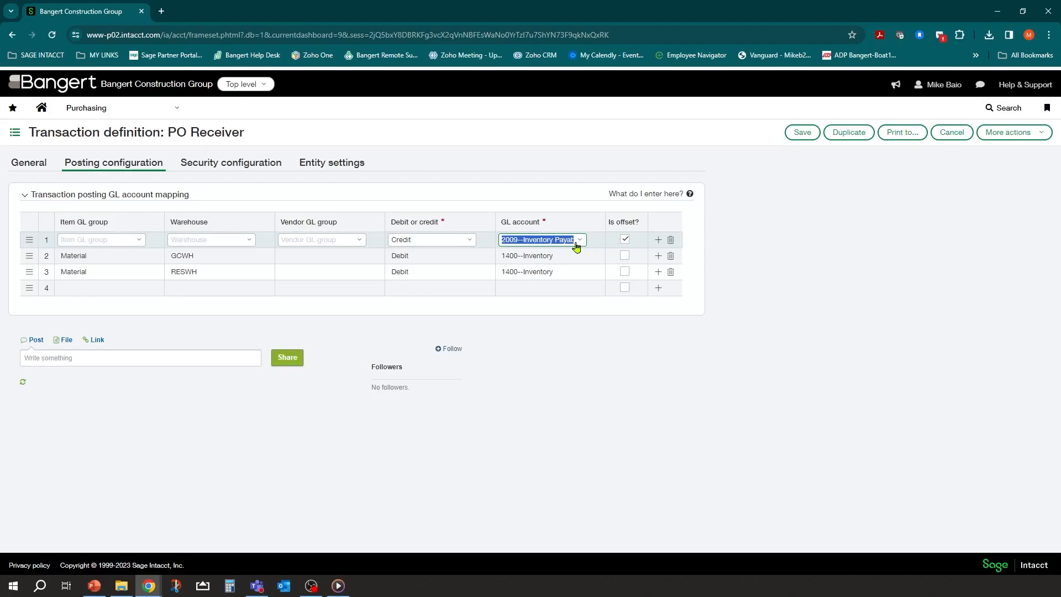
click(545, 241)
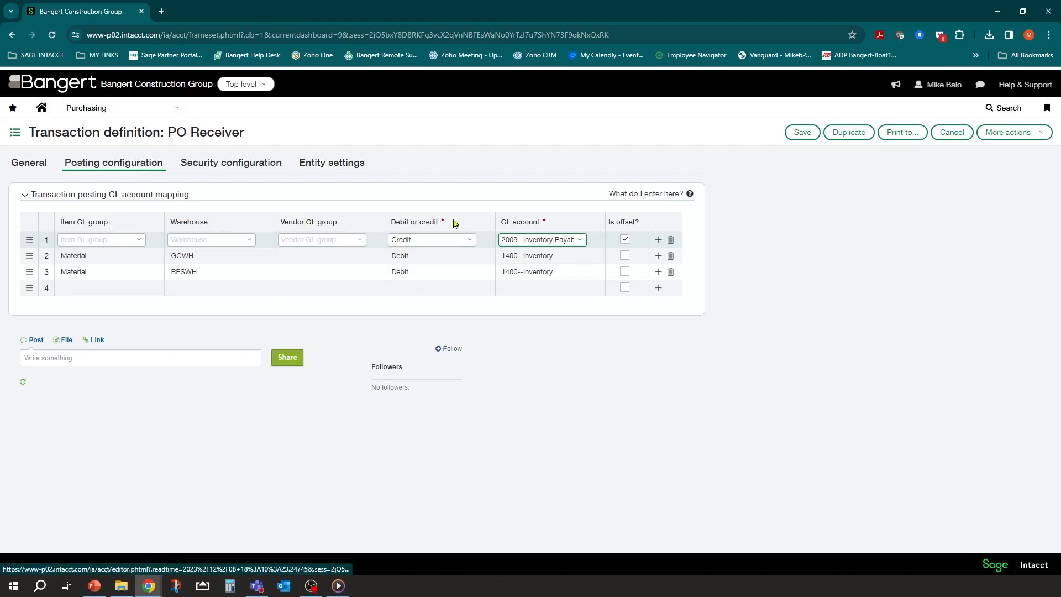
click(418, 244)
click(427, 254)
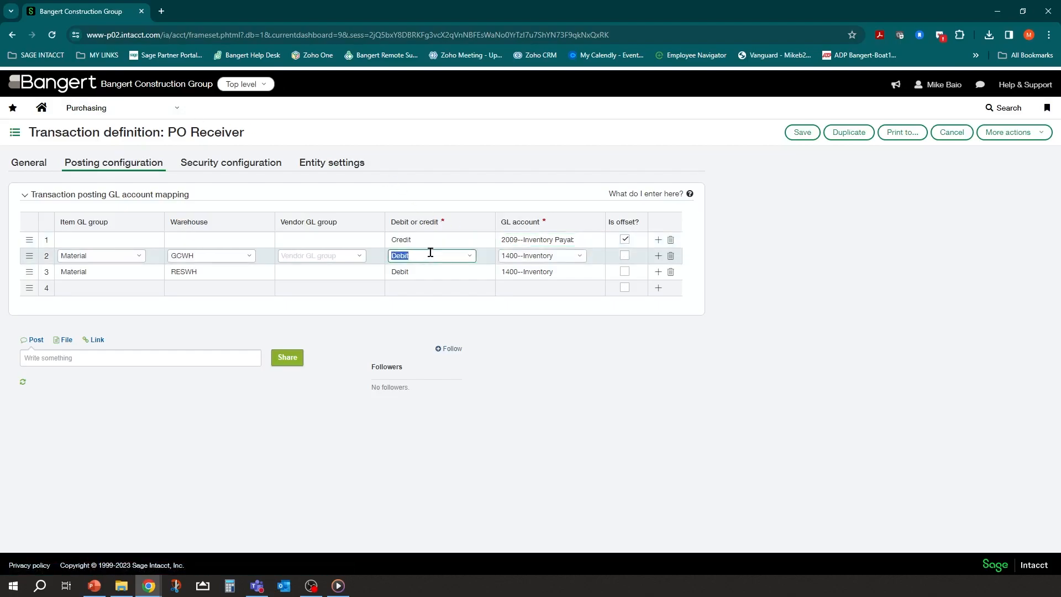
- Review the PO Receiver's security configuration and entity settings, and recheck its posting configuration and Inventory Control settings
click(244, 163)
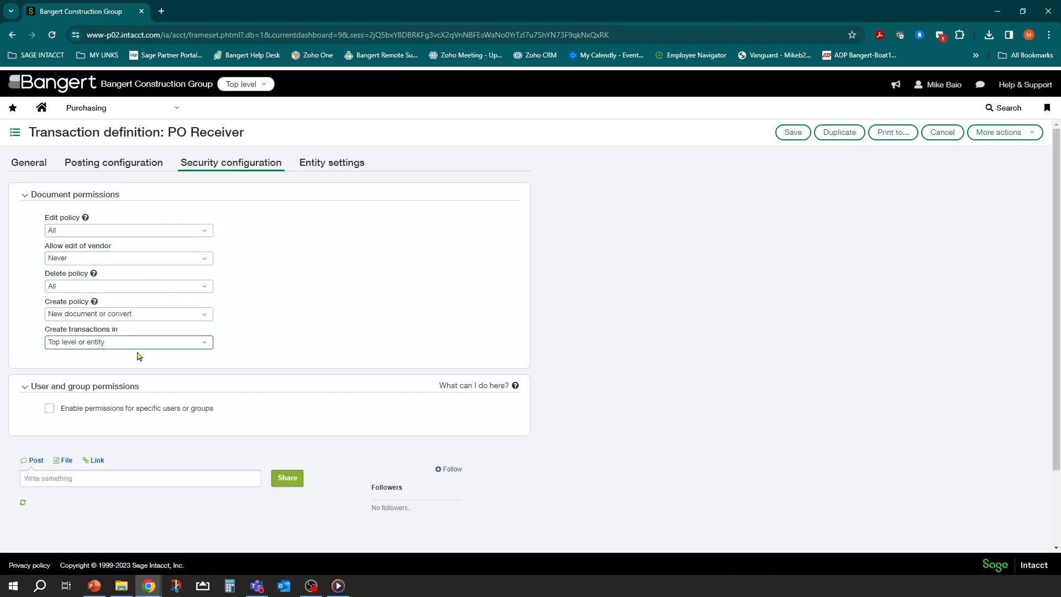
click(323, 170)
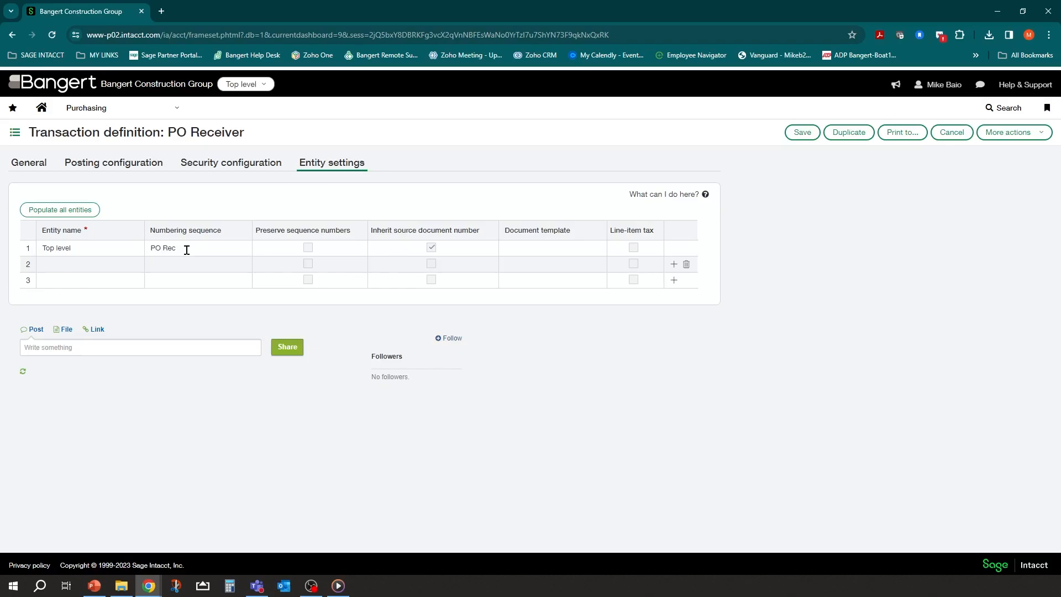
click(218, 164)
click(113, 163)
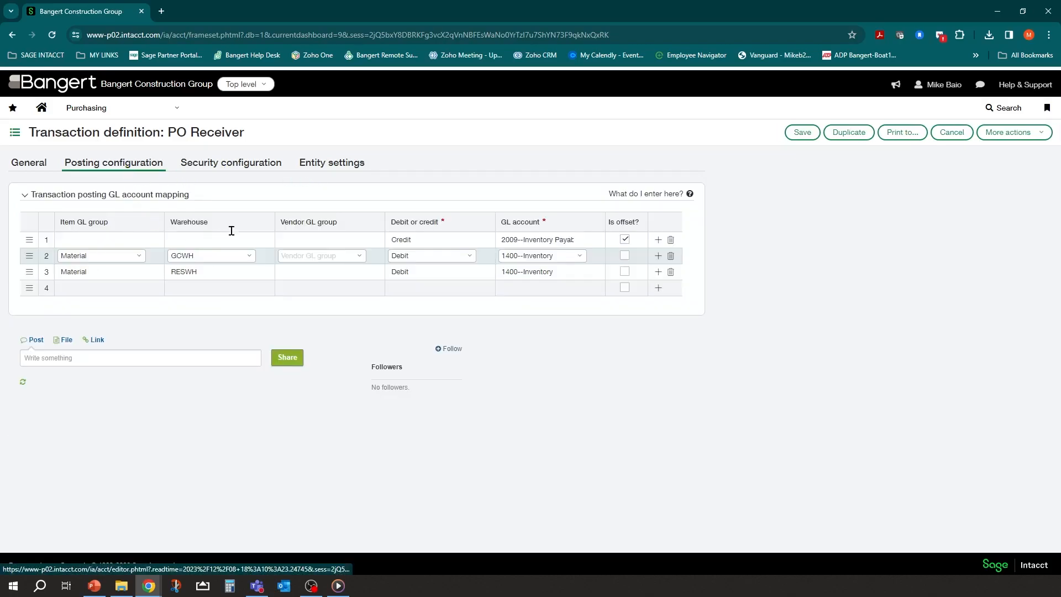
click(39, 163)
scroll(147, 320, down, 5)
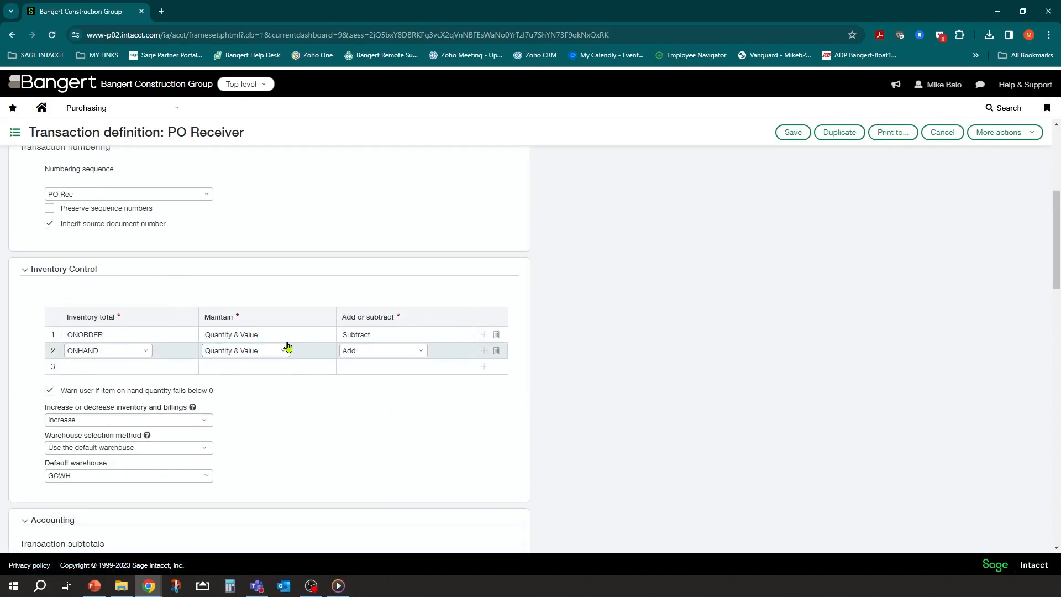
- Save the PO Receiver definition and open the Vendor Stock Invoices transaction definition for editing
scroll(320, 337, up, 10)
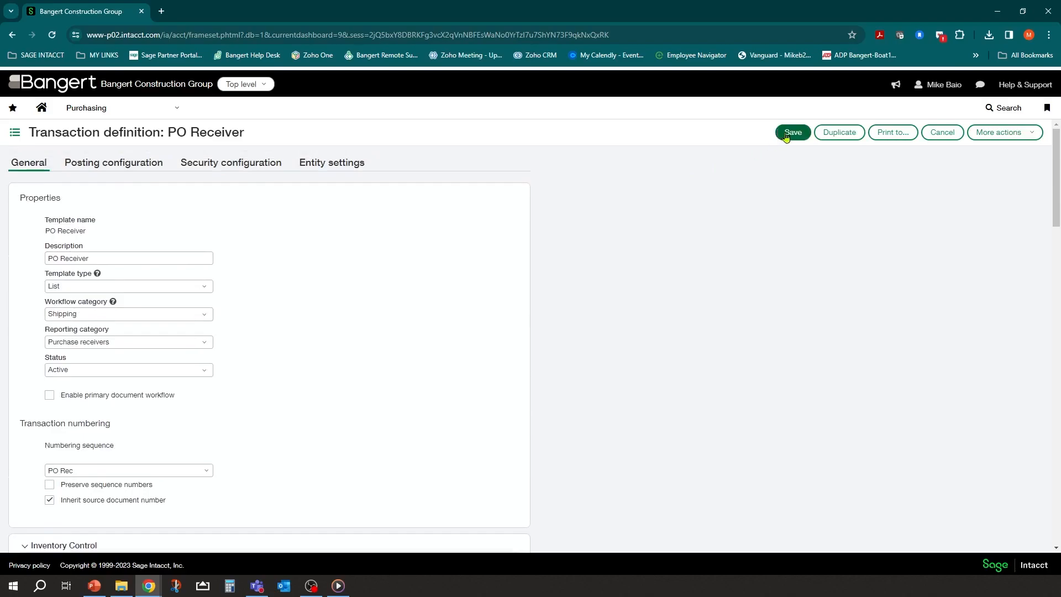
click(793, 132)
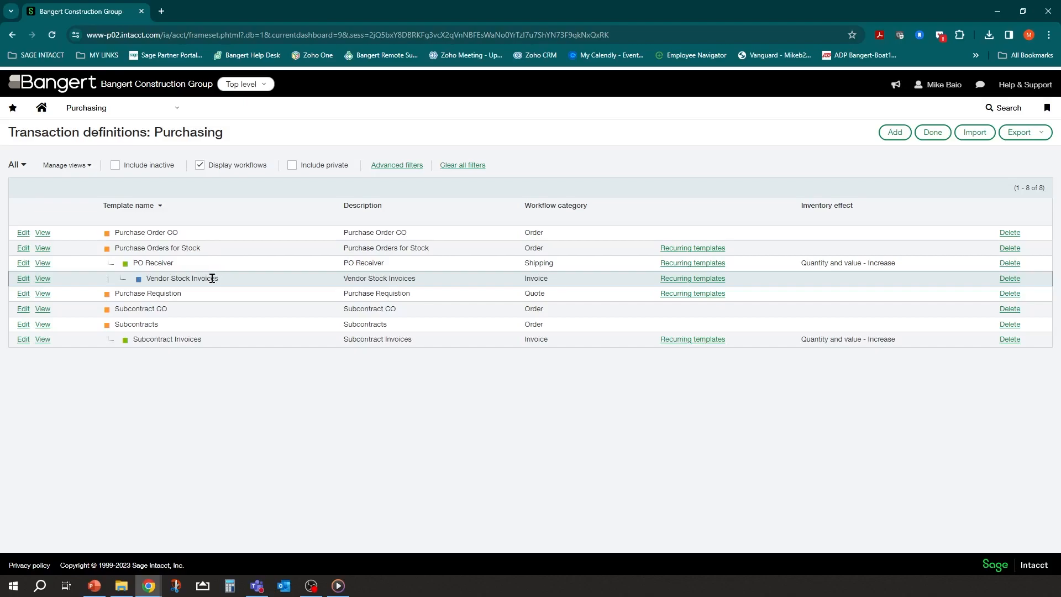
click(22, 281)
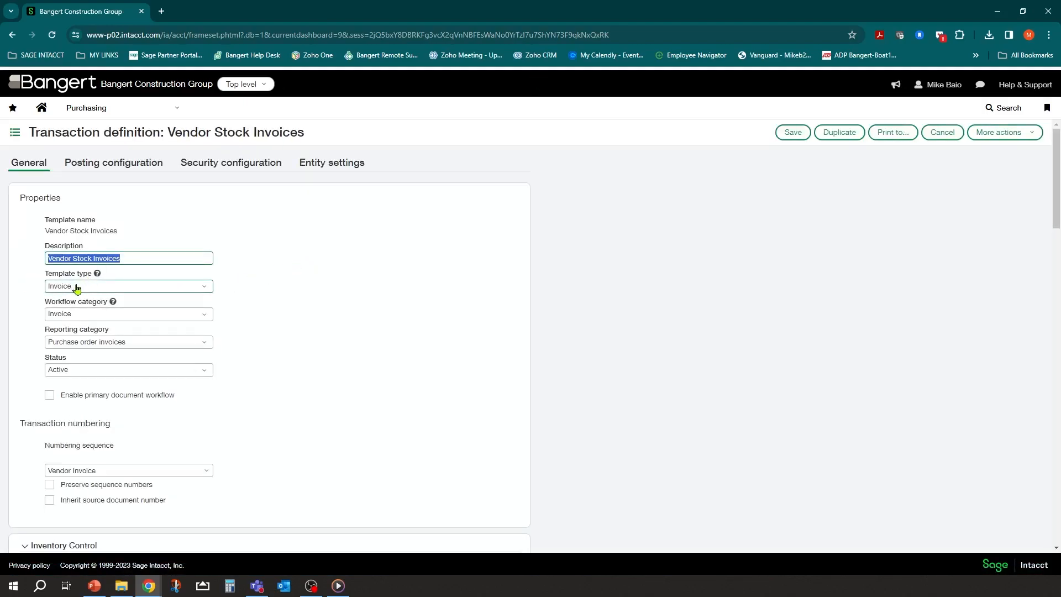
- Review the Vendor Stock Invoices properties, the Template type help and the transaction numbering sequence
click(97, 274)
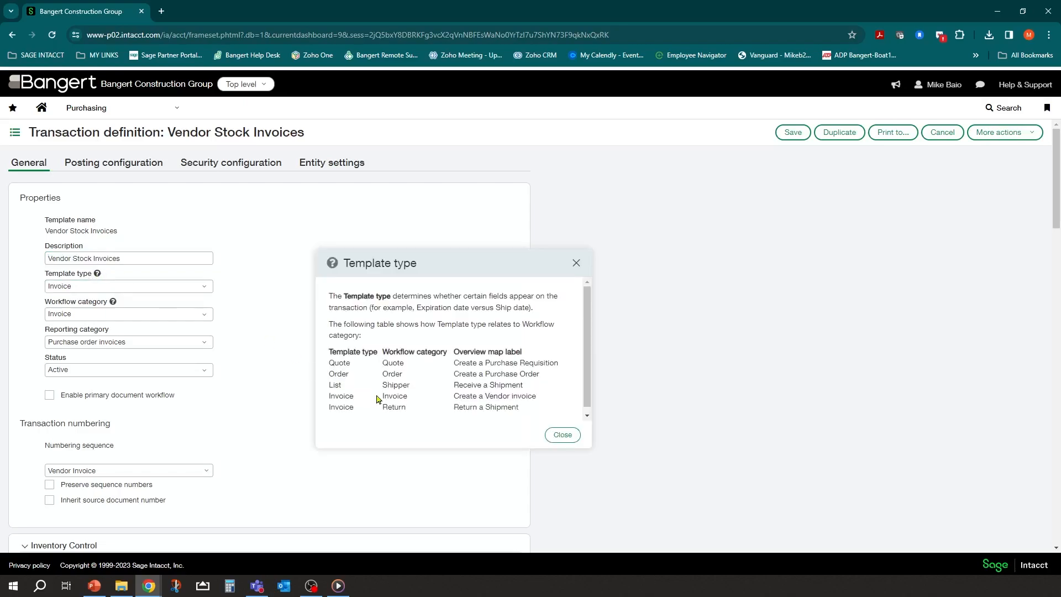
click(577, 263)
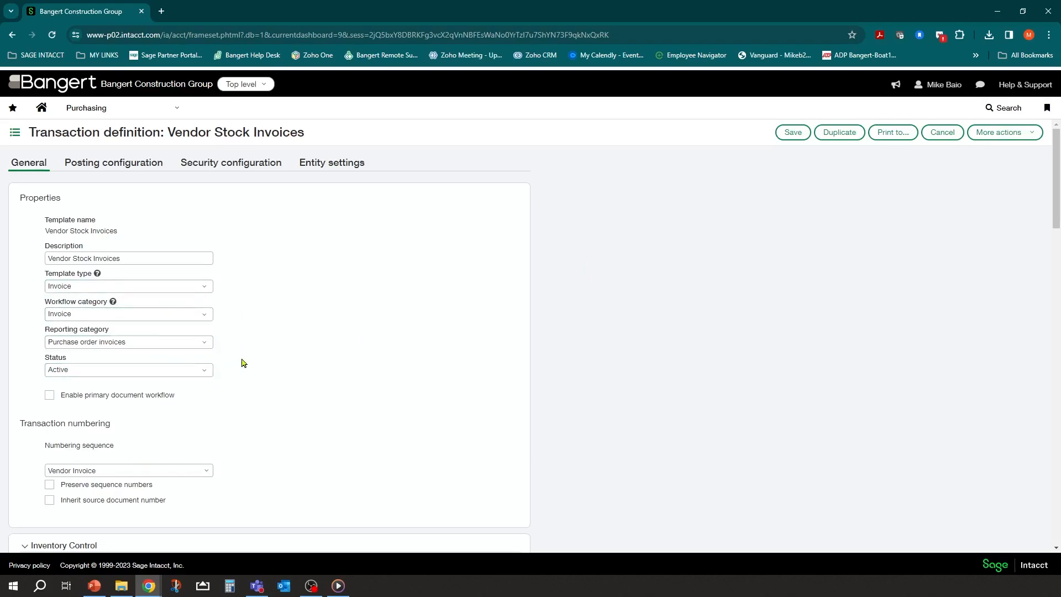
scroll(241, 362, down, 2)
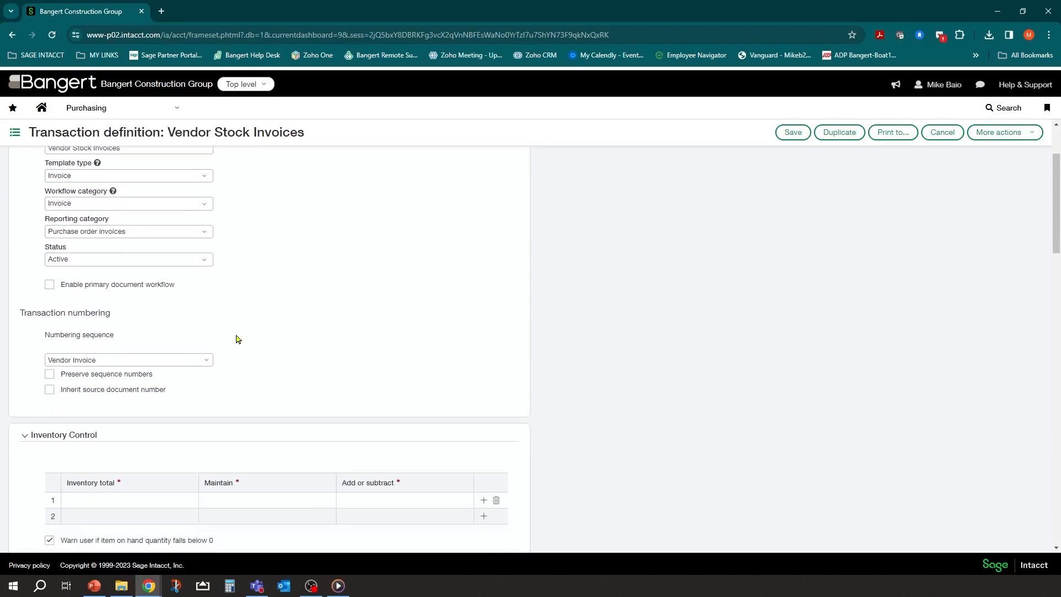
click(133, 356)
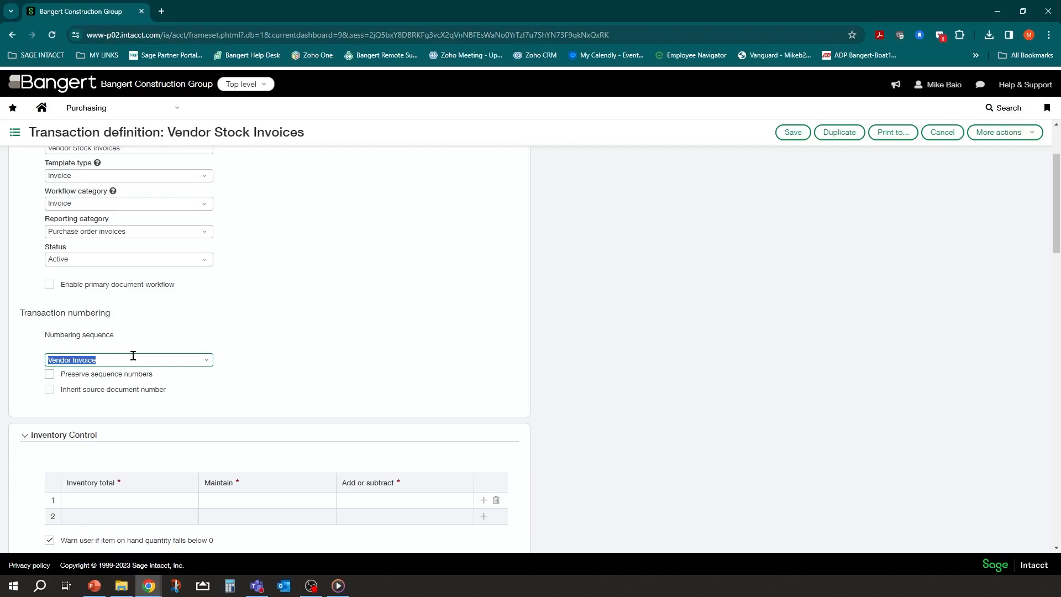
click(277, 324)
scroll(279, 322, down, 2)
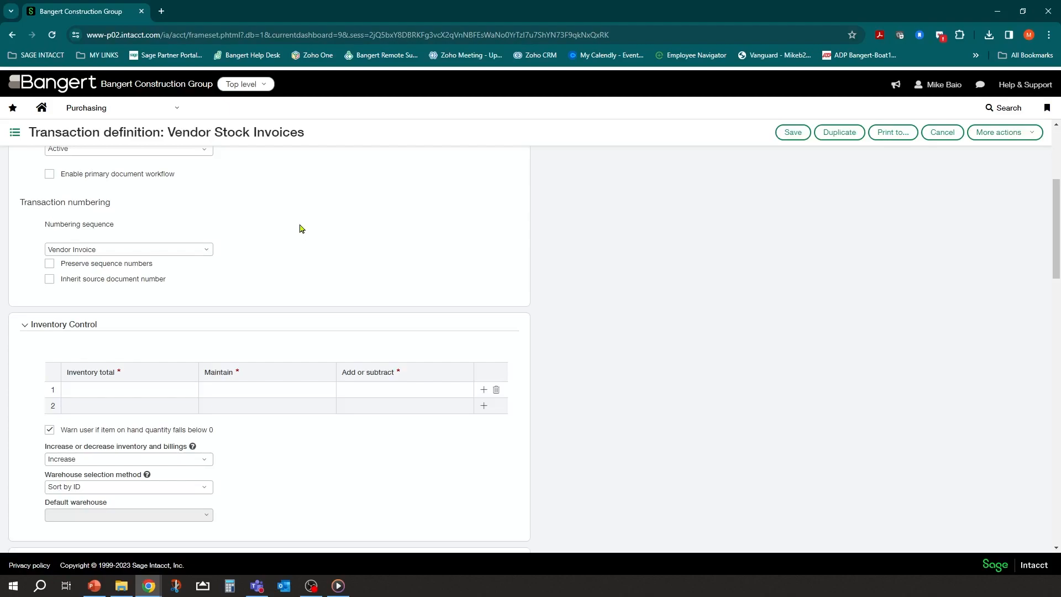
- Examine the Inventory Control and Accounting settings, and look over the bill functions available in Accounts Payable
scroll(259, 266, down, 1)
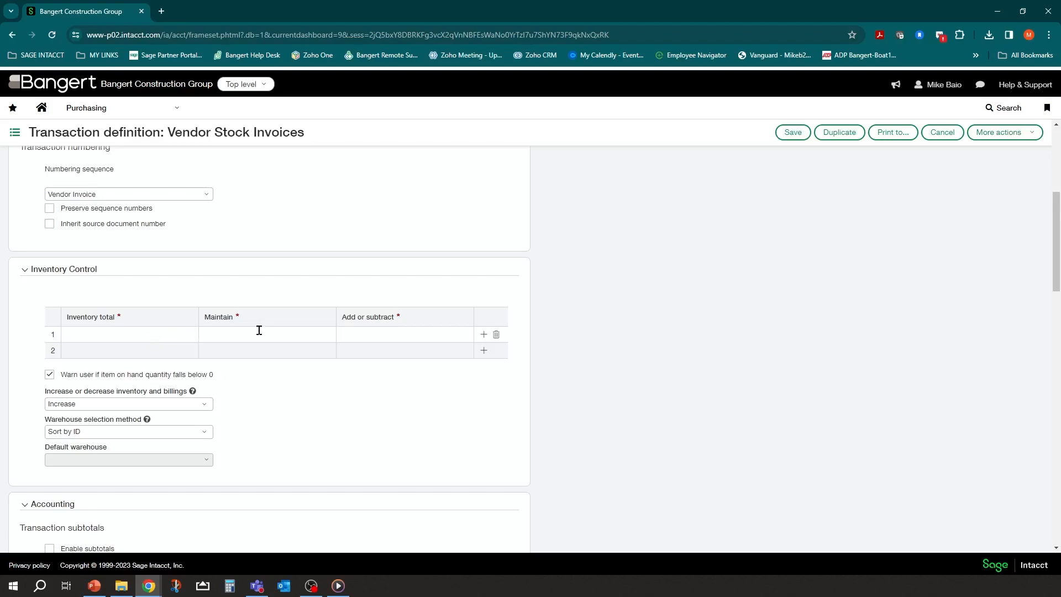
scroll(318, 366, down, 4)
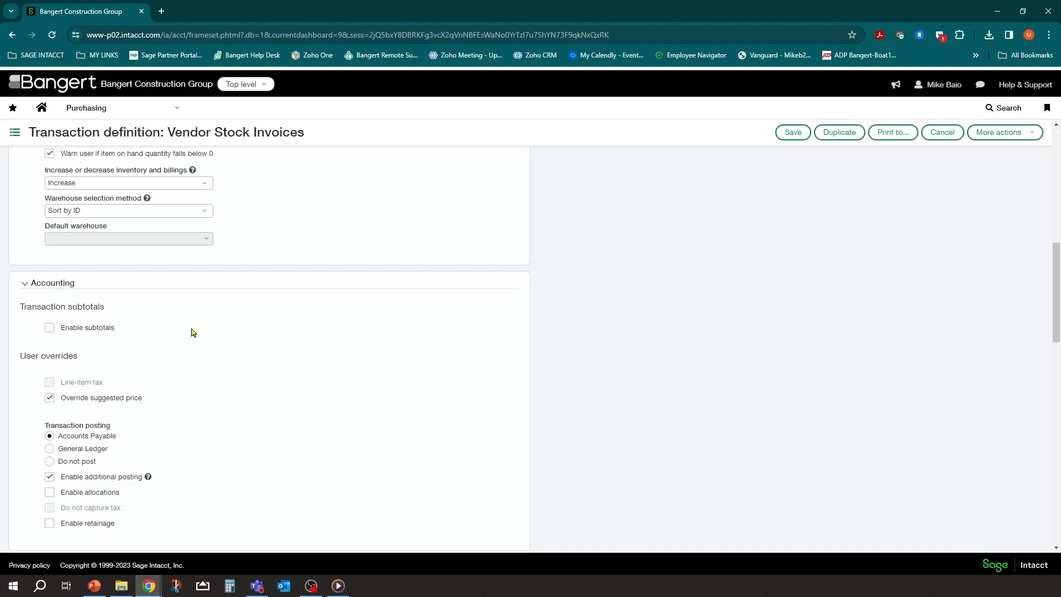
scroll(199, 334, down, 2)
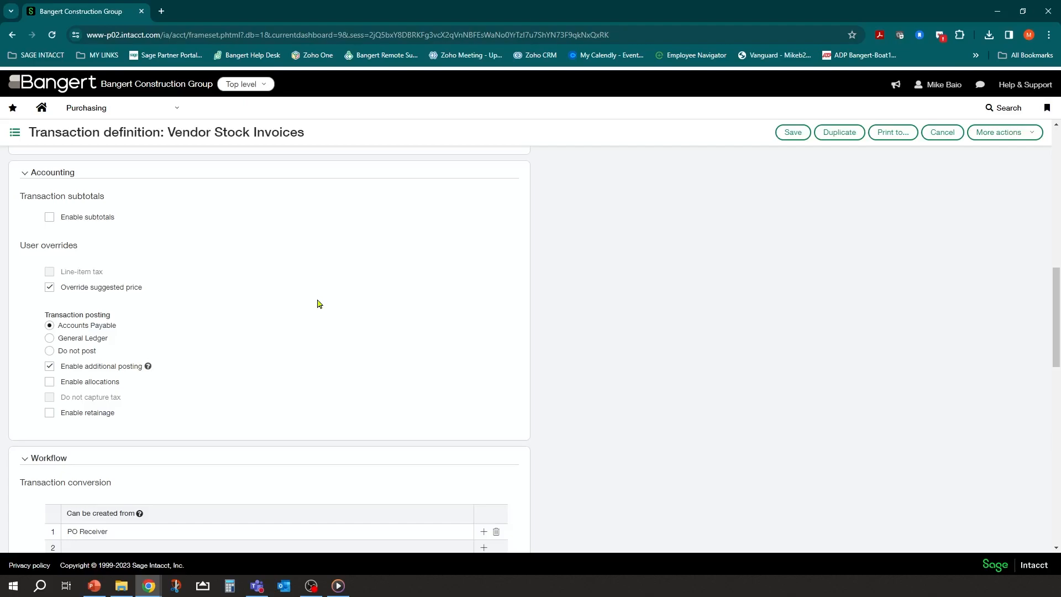
click(178, 110)
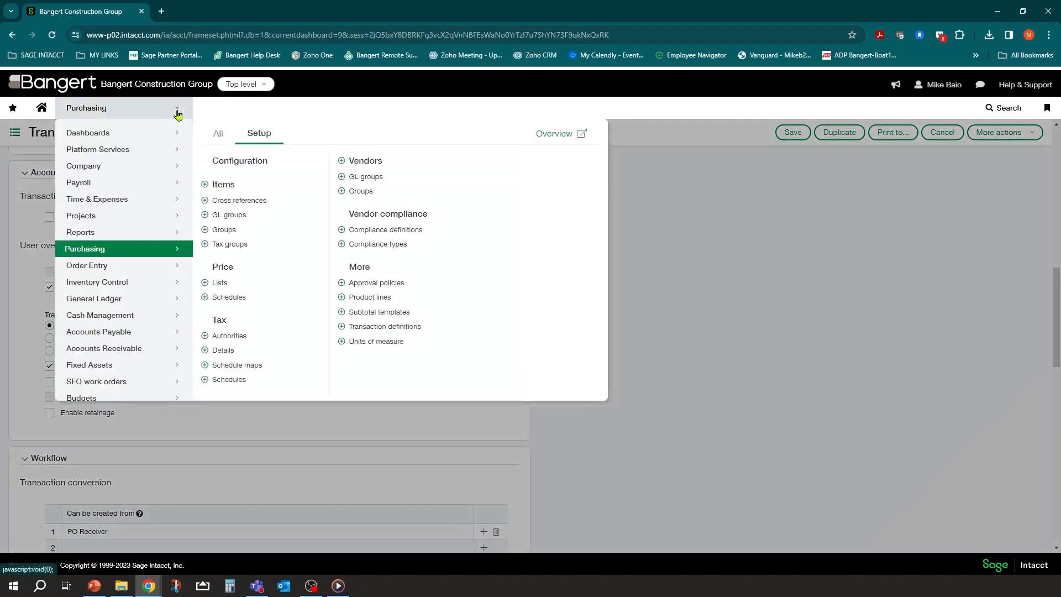
click(112, 331)
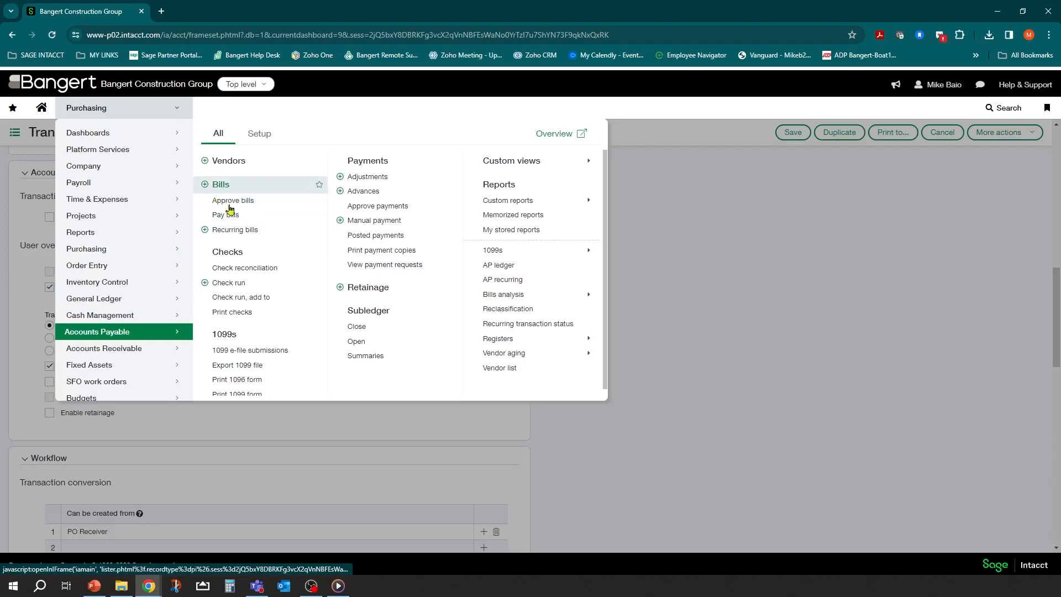
click(694, 261)
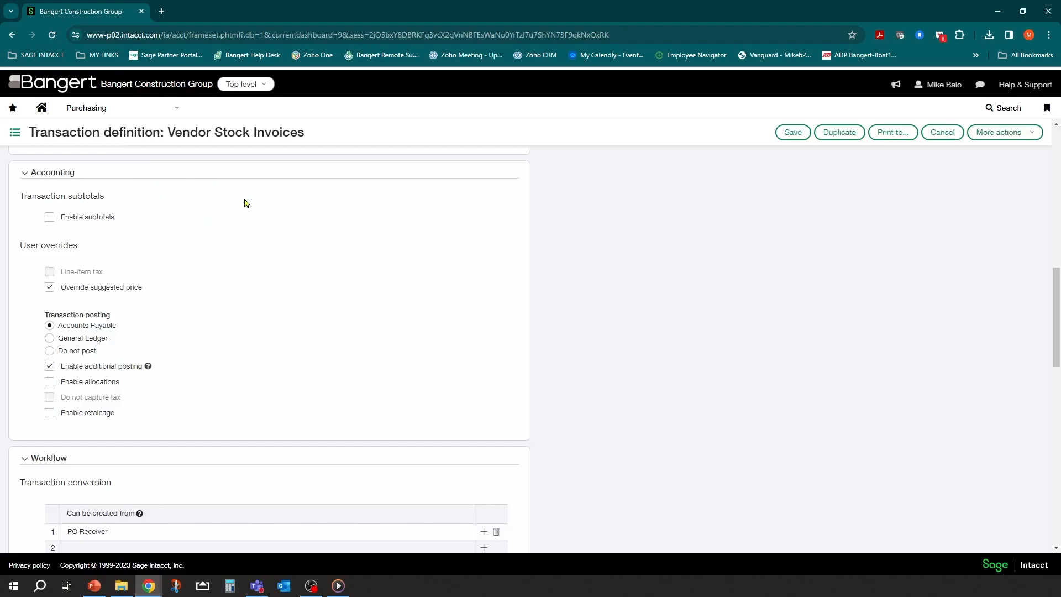
- Review the Workflow transaction conversion sources for Vendor Stock Invoices, including the document types available for a second source line
scroll(263, 286, down, 3)
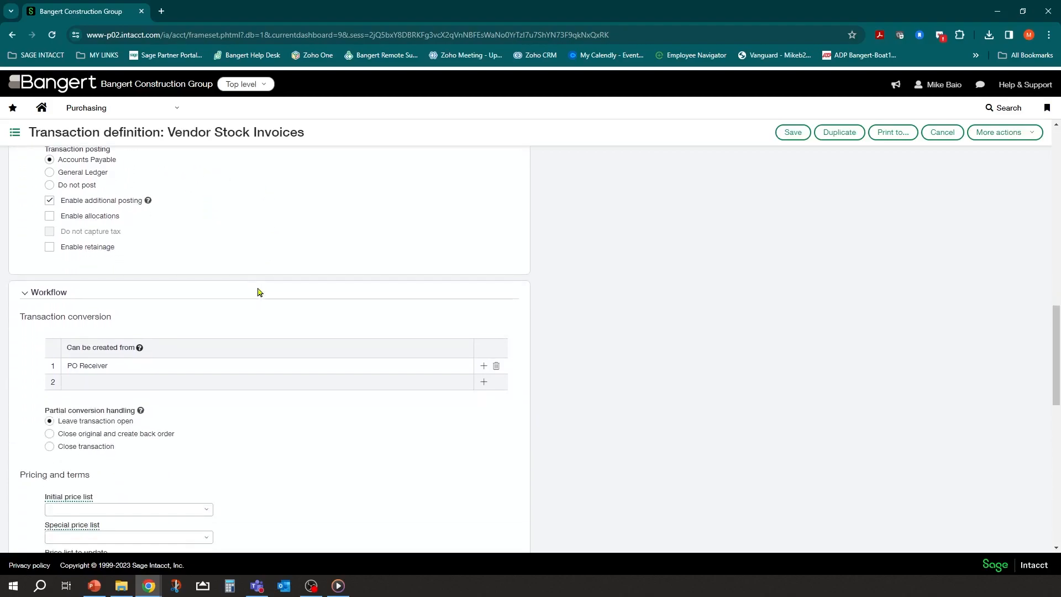
drag(168, 133, 324, 146)
click(325, 148)
click(112, 366)
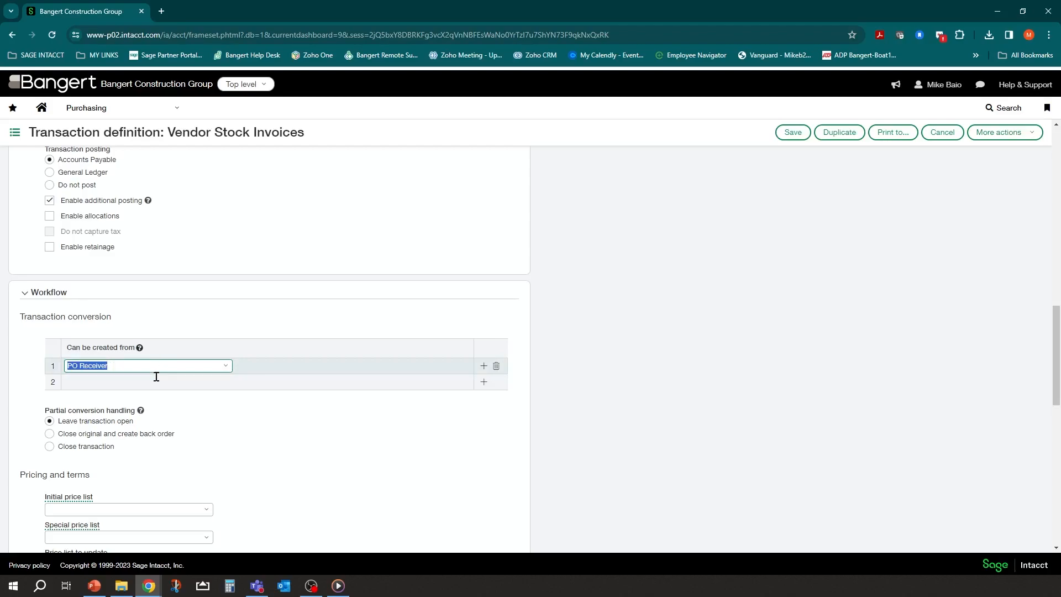
click(154, 382)
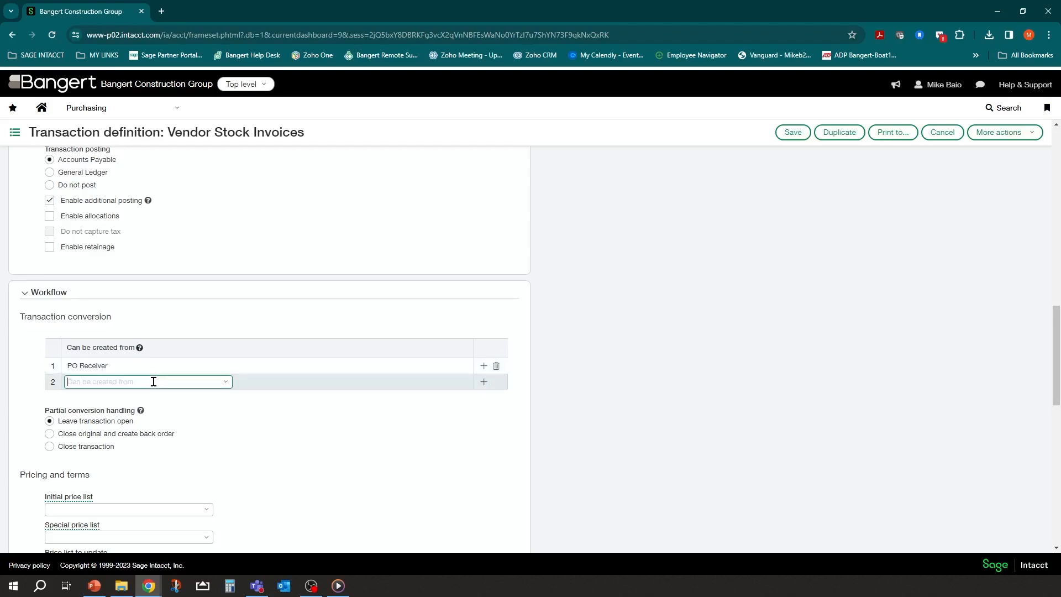
click(226, 383)
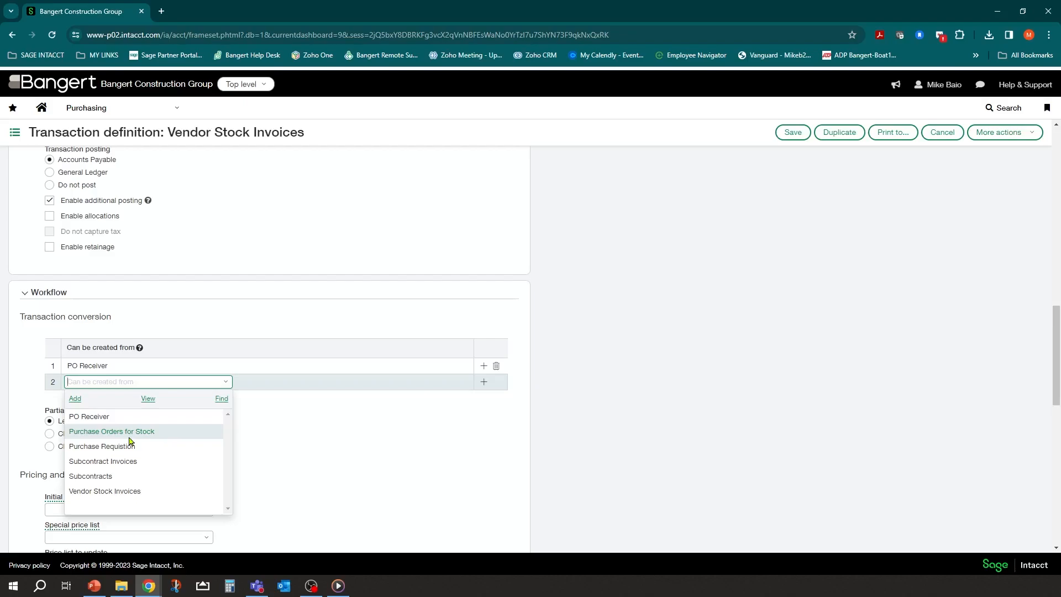
click(253, 298)
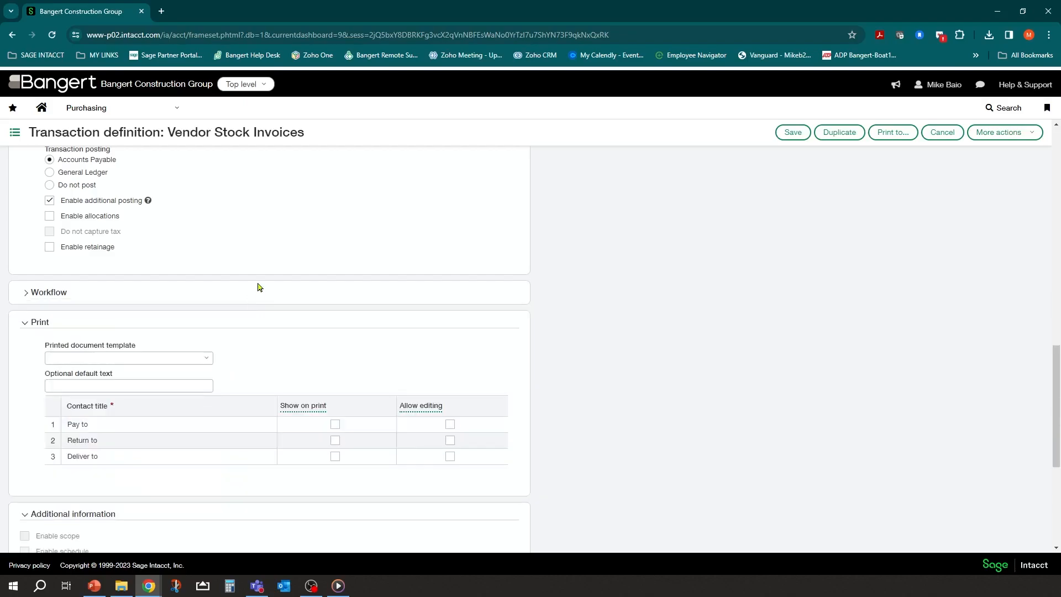
scroll(130, 299, up, 1)
click(26, 347)
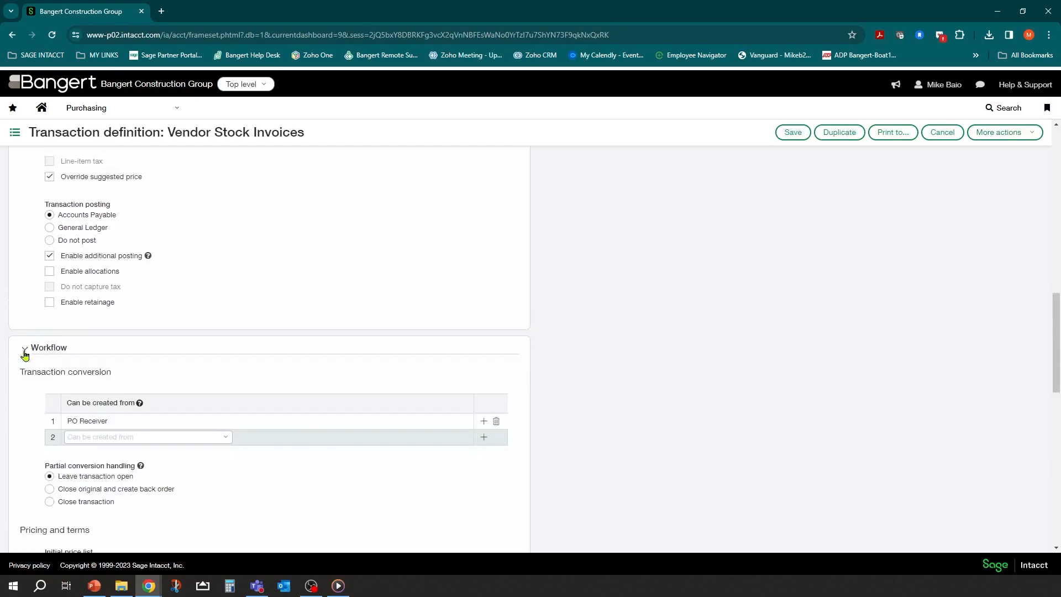
click(164, 423)
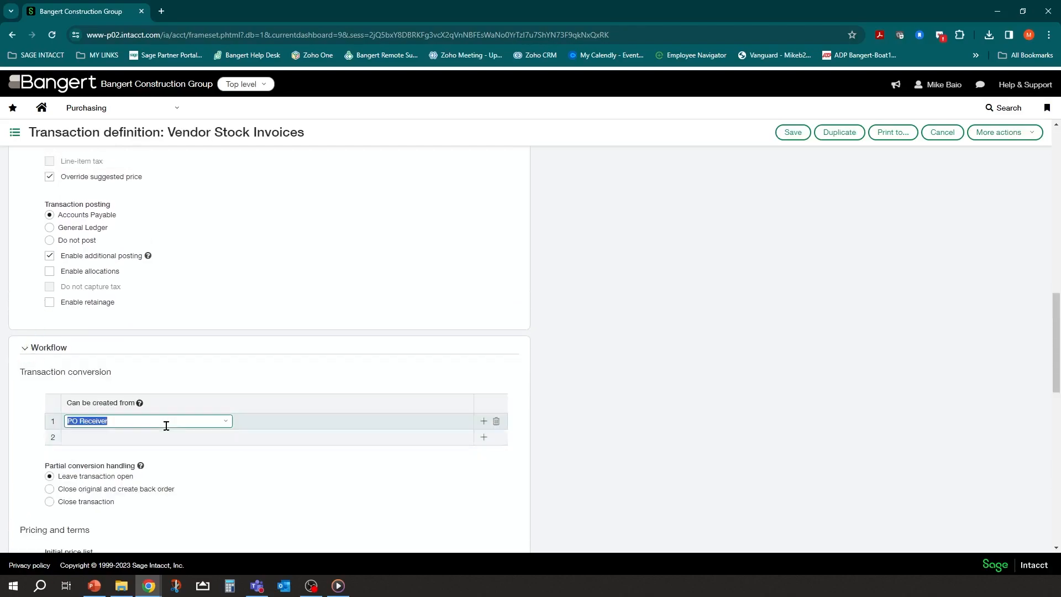
click(77, 423)
- Examine the partial conversion, pricing and print settings, and recheck the Inventory Control and transaction posting options
scroll(247, 300, down, 2)
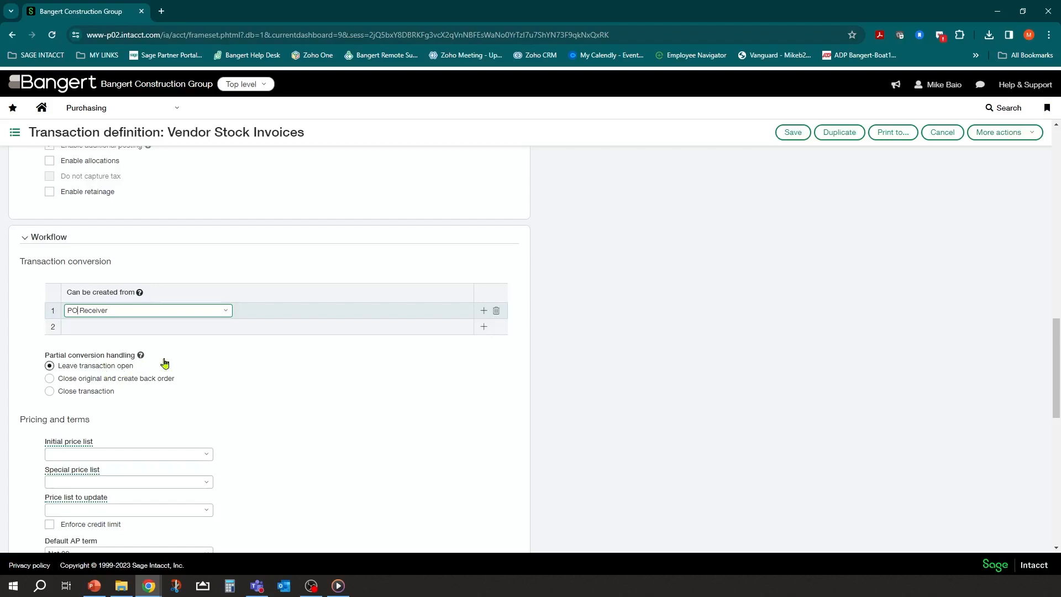
scroll(288, 352, down, 1)
scroll(288, 352, down, 6)
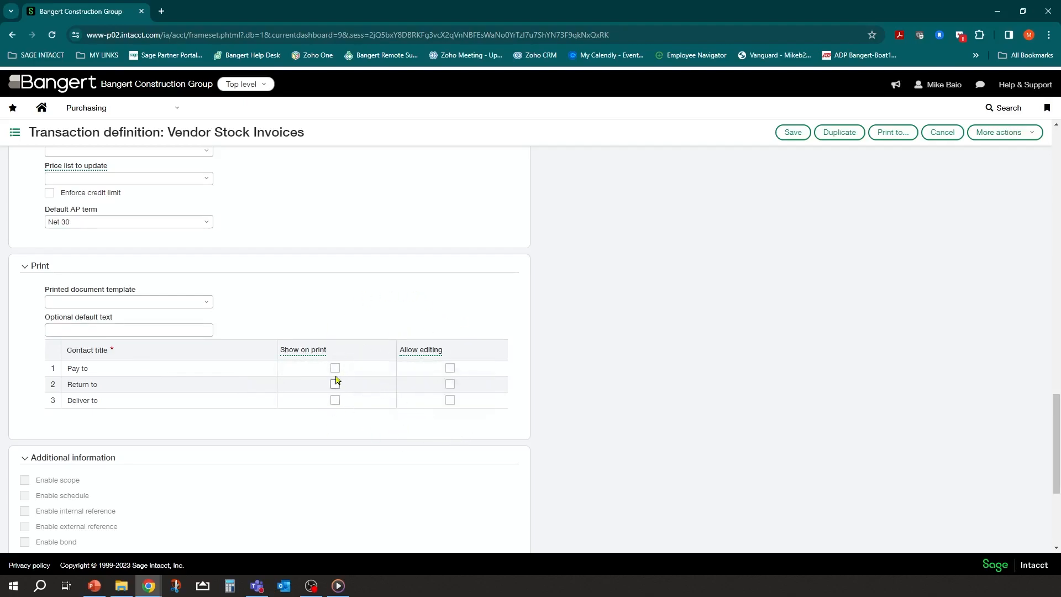
scroll(332, 381, up, 15)
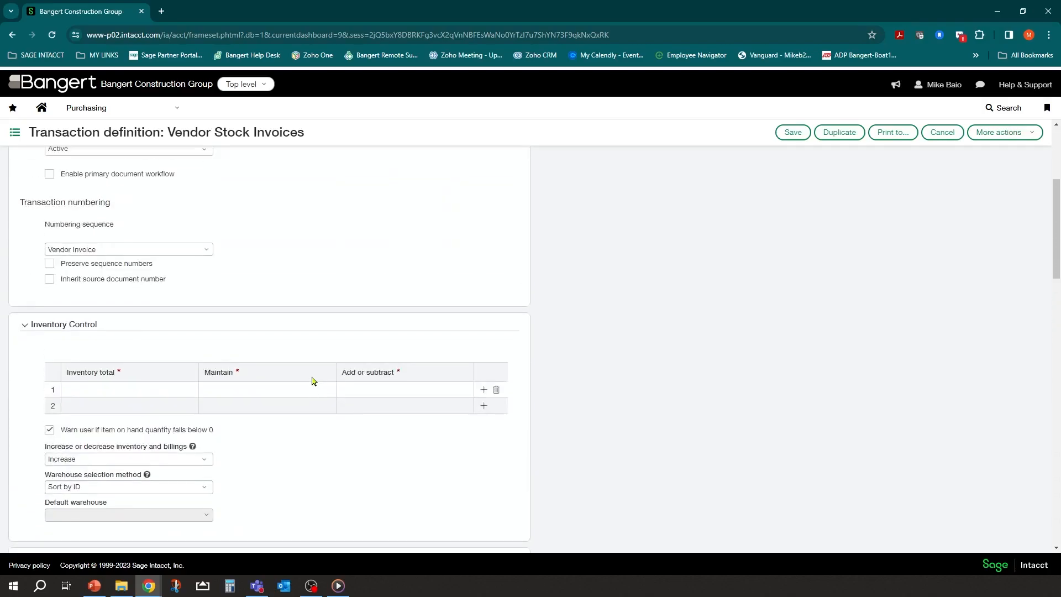
scroll(310, 381, down, 10)
scroll(70, 263, up, 2)
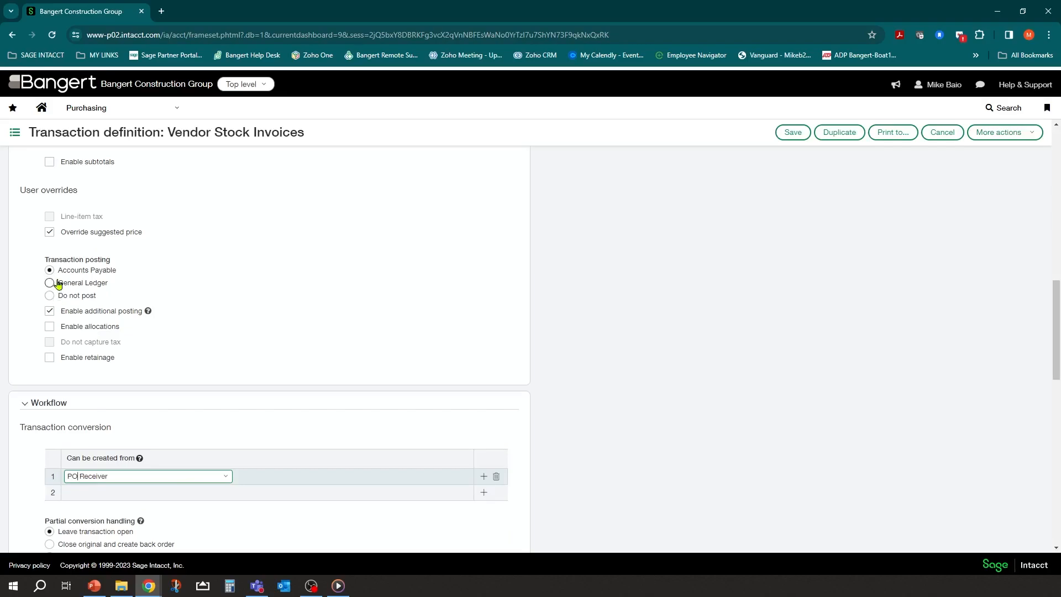
scroll(318, 244, up, 1)
scroll(317, 243, up, 15)
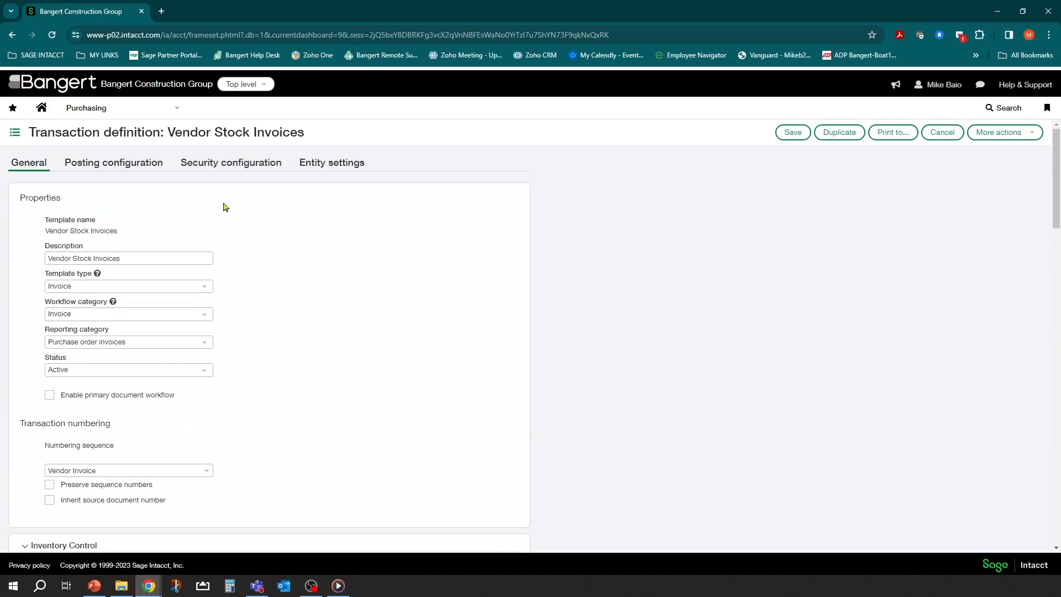
- Review the Transaction posting AP account mapping, comparing the Material debit lines for GCWH and RESWH with the offset credit line
click(112, 163)
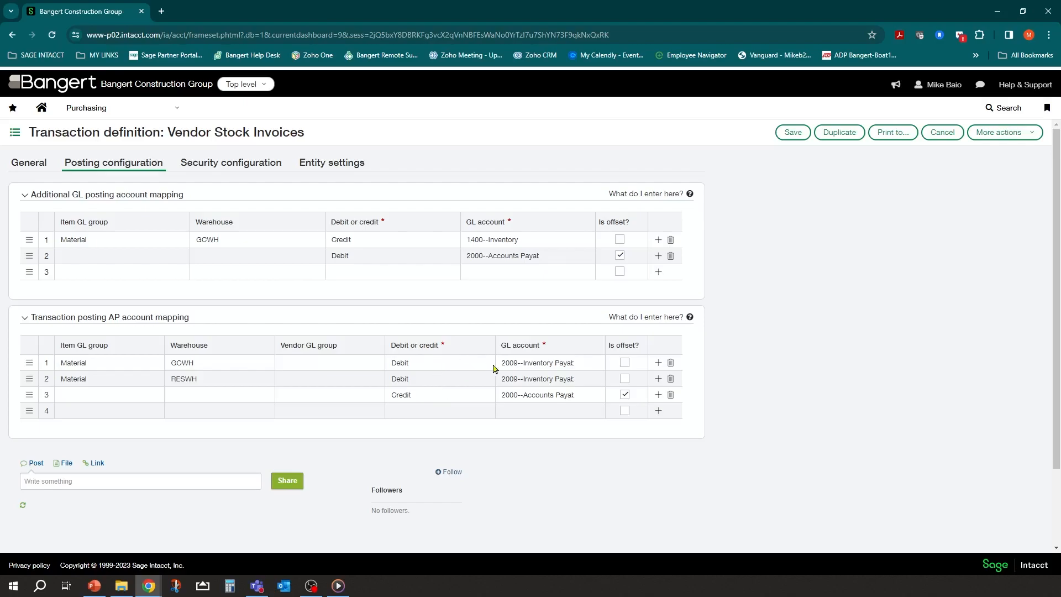
click(477, 380)
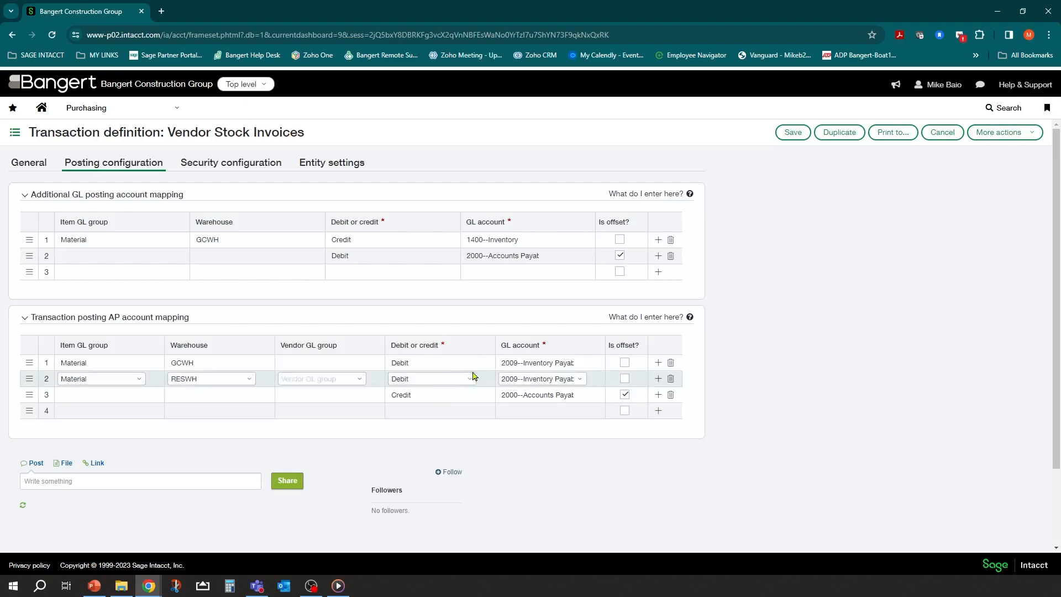
click(454, 363)
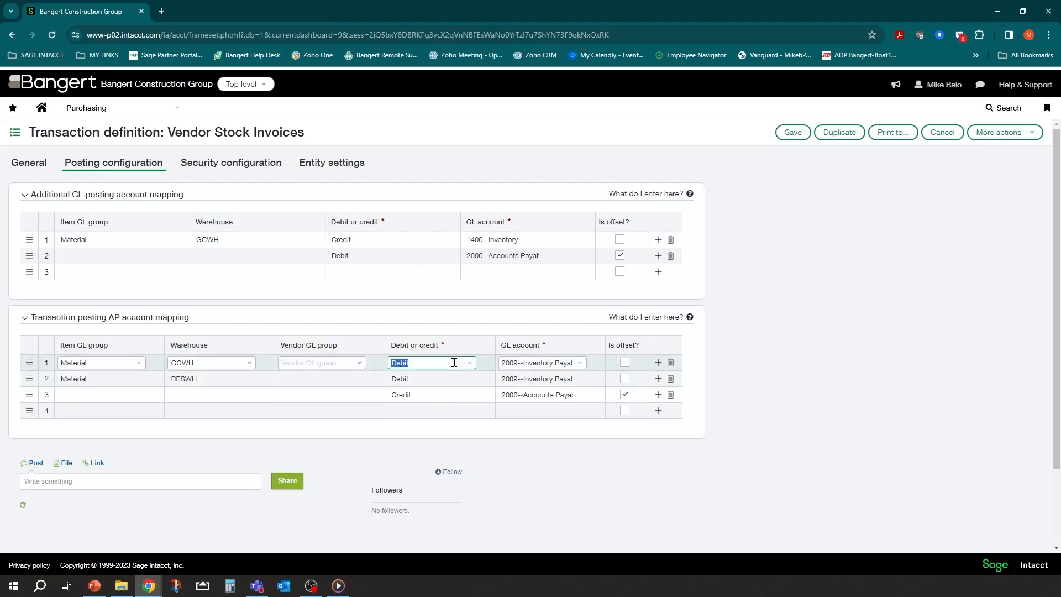
click(114, 379)
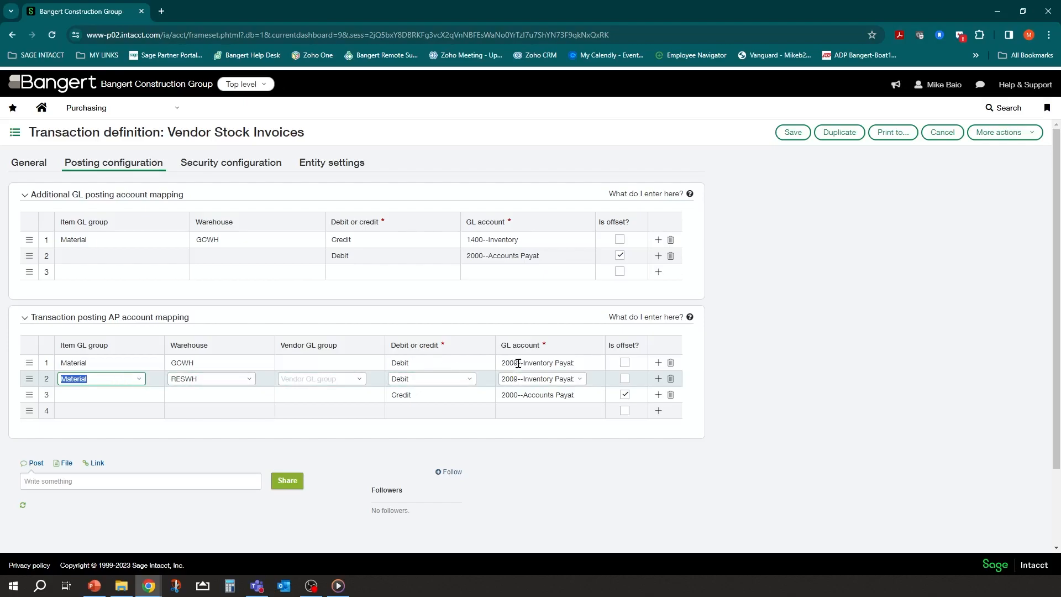
click(440, 364)
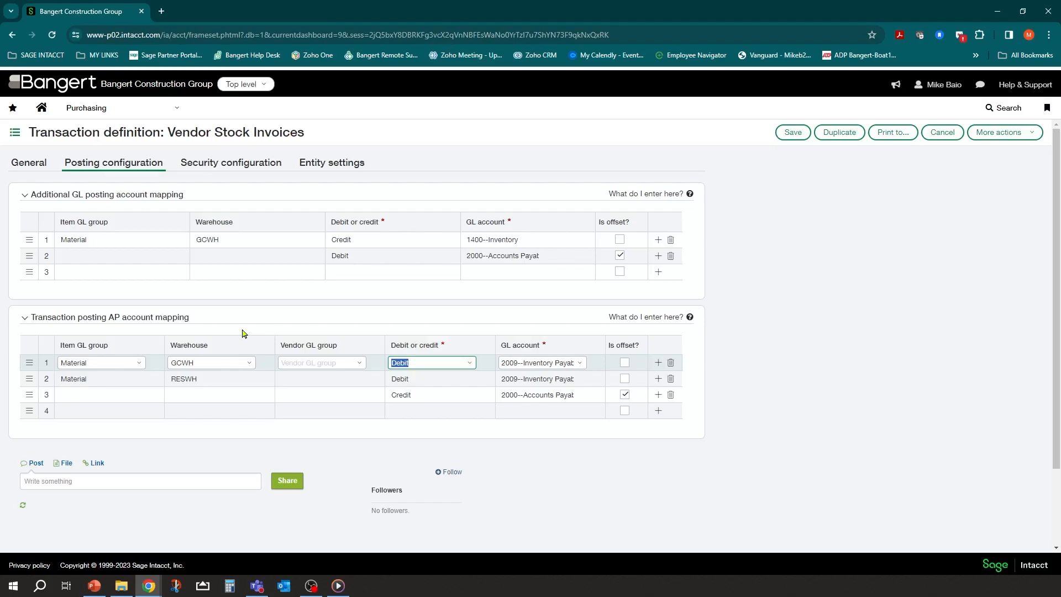
click(527, 363)
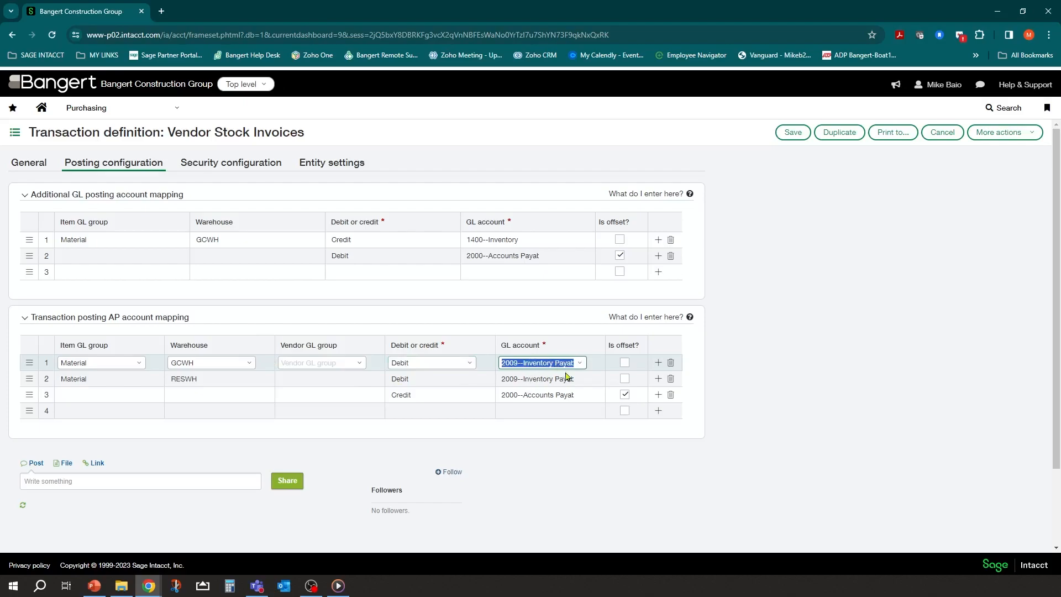
click(116, 379)
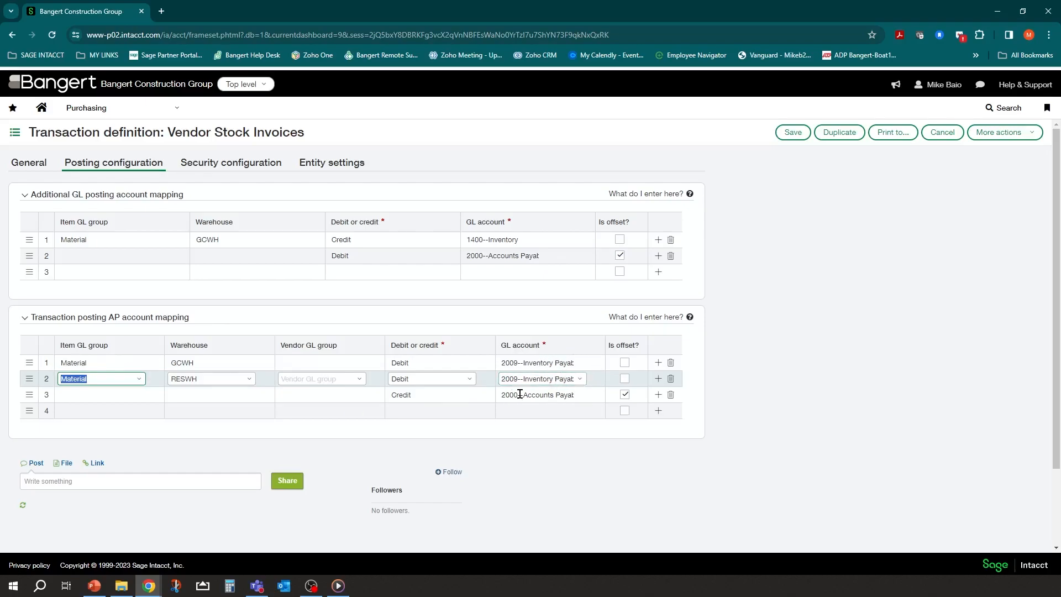
click(420, 359)
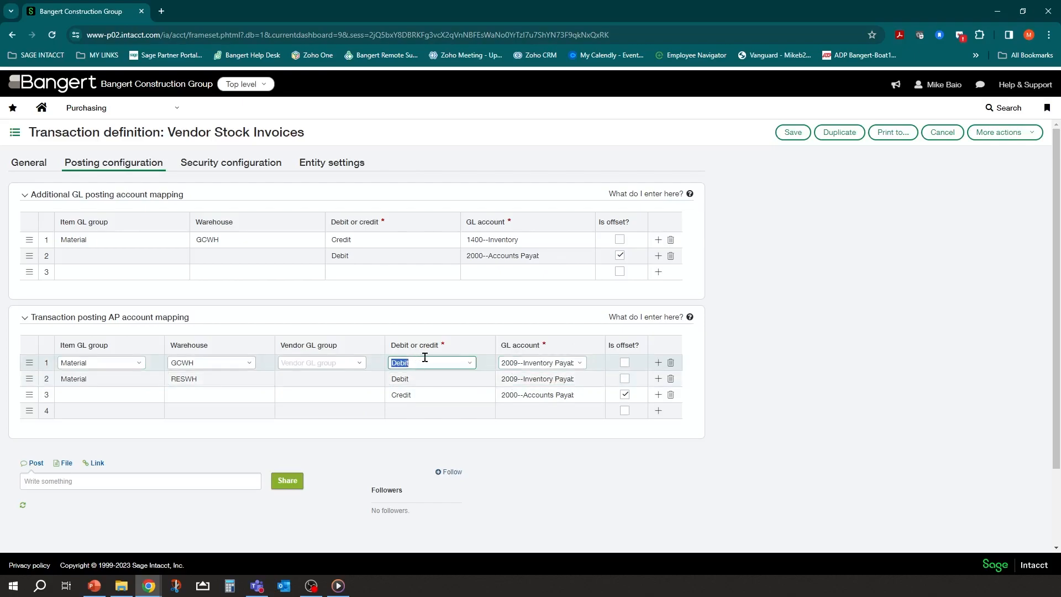
click(434, 395)
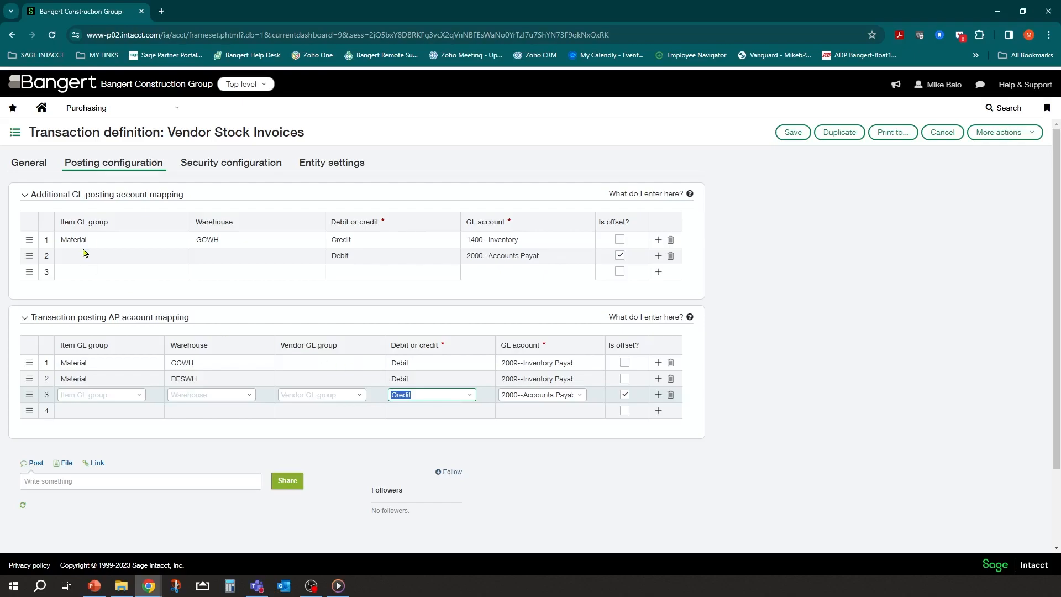
- Review the item GL group, warehouse, debit or credit side and GL account of the first Additional GL posting mapping line
click(109, 236)
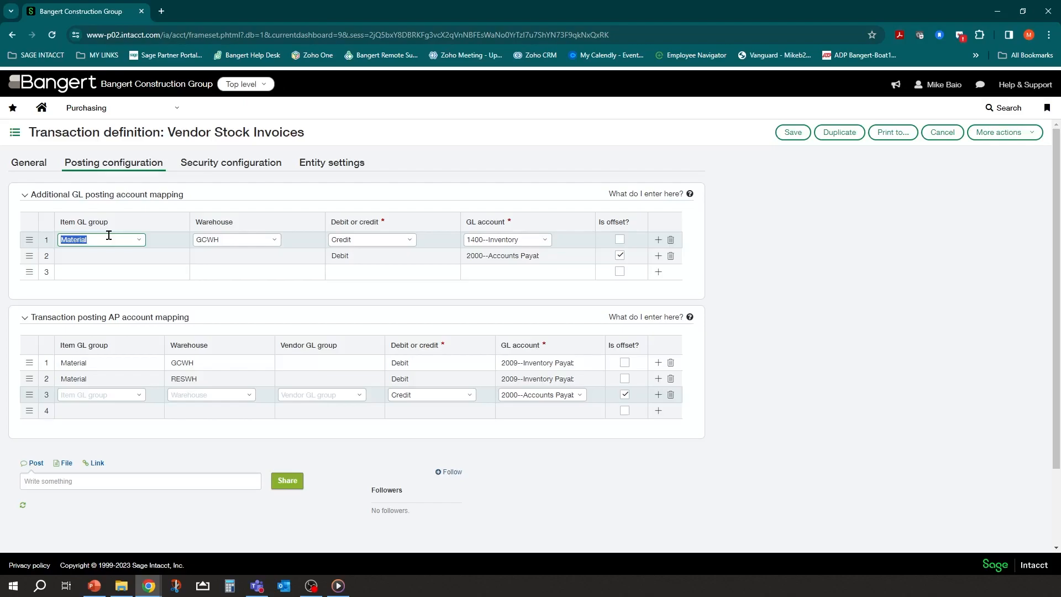
click(111, 239)
click(226, 240)
click(370, 239)
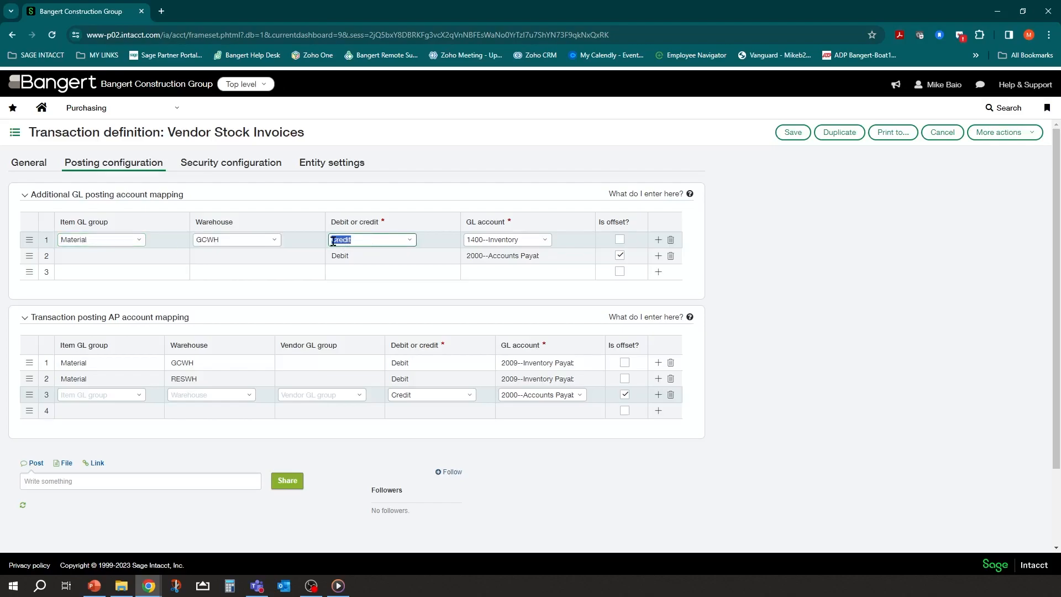
click(478, 242)
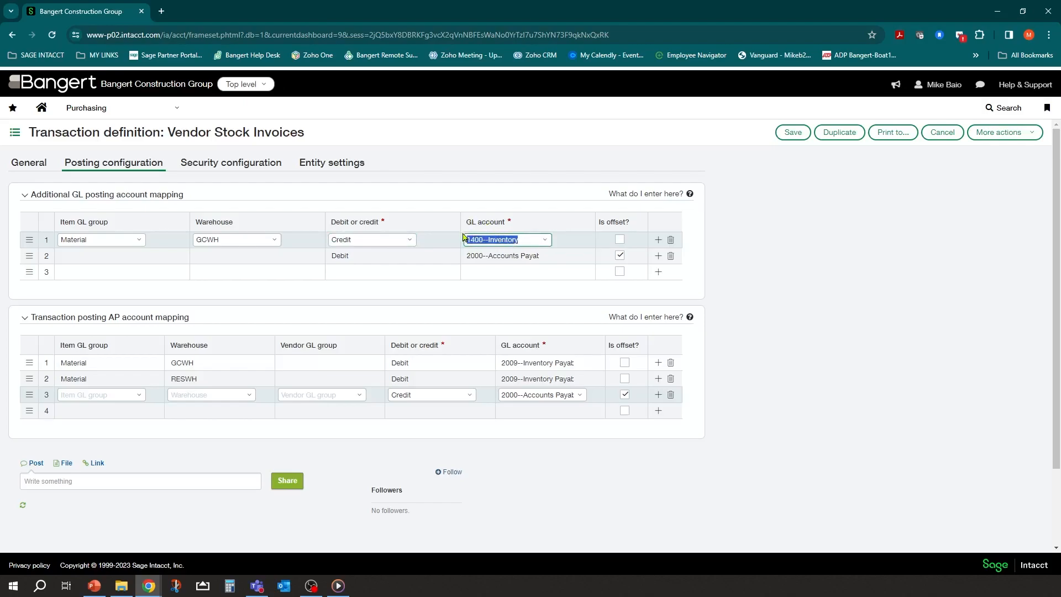
- Compare the GL accounts of the Material line and the offset line in the Additional GL posting account mapping
click(485, 240)
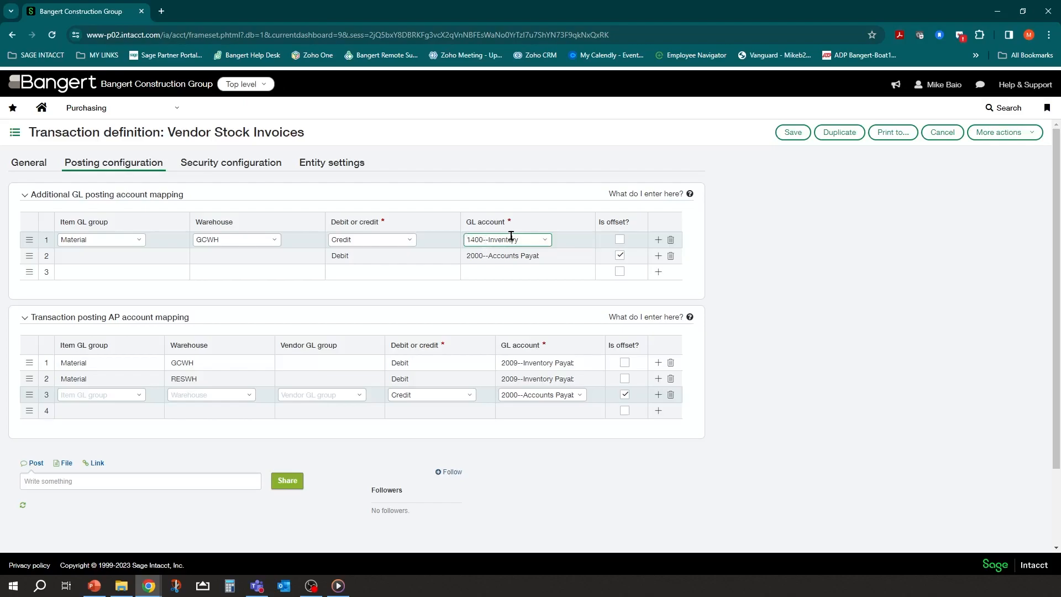
click(502, 255)
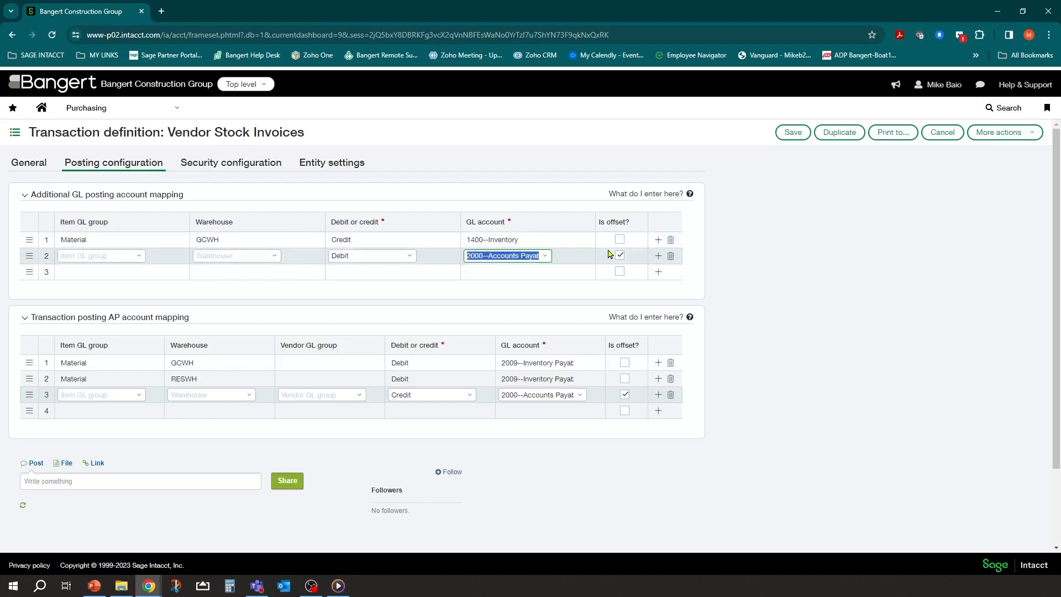
click(484, 239)
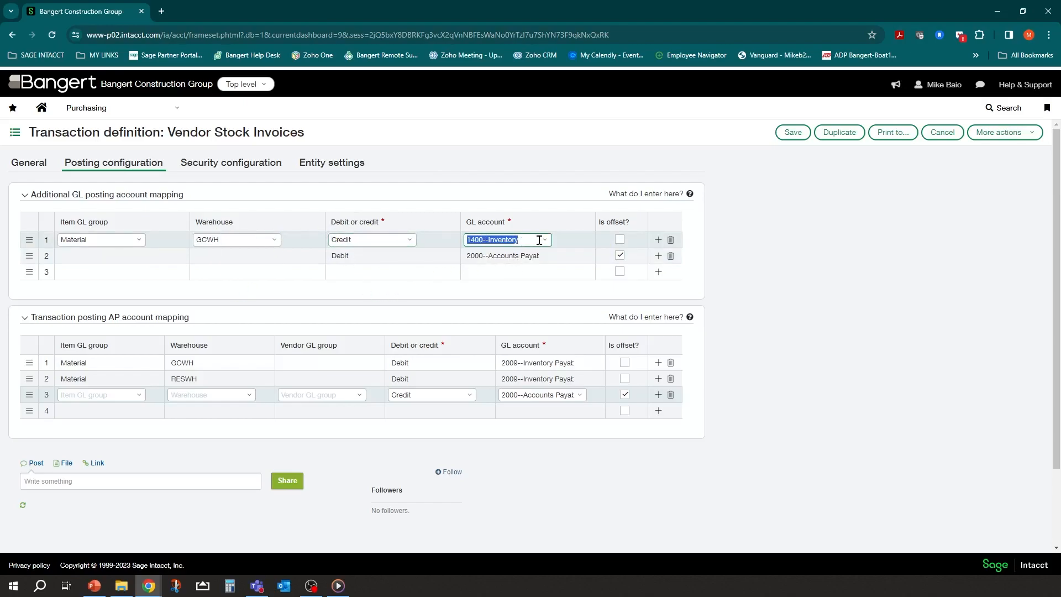
- Check the document permissions and entity numbering settings of Vendor Stock Invoices and save the transaction definition
click(228, 165)
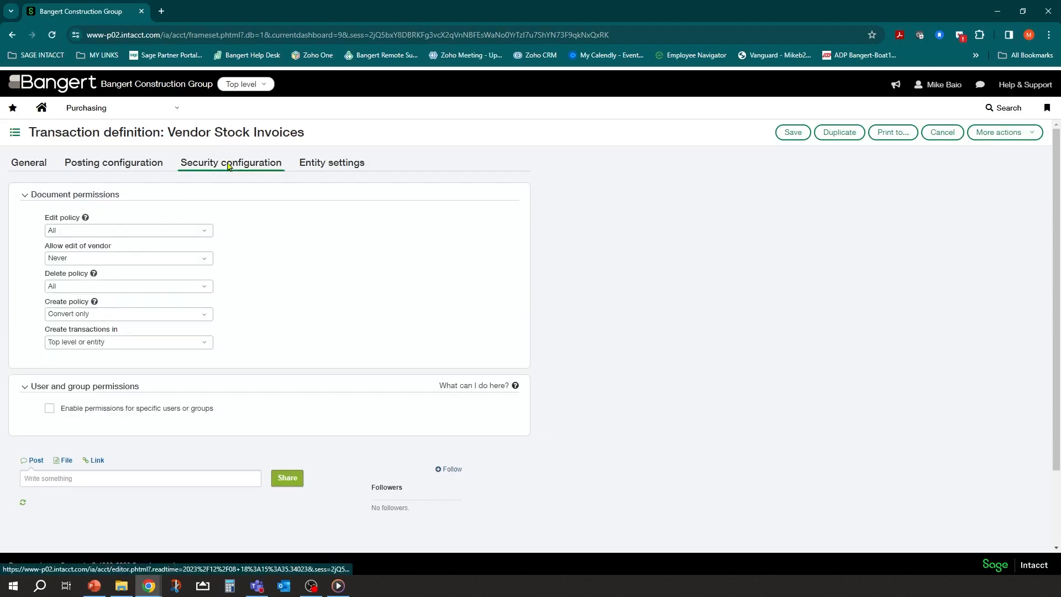
click(323, 168)
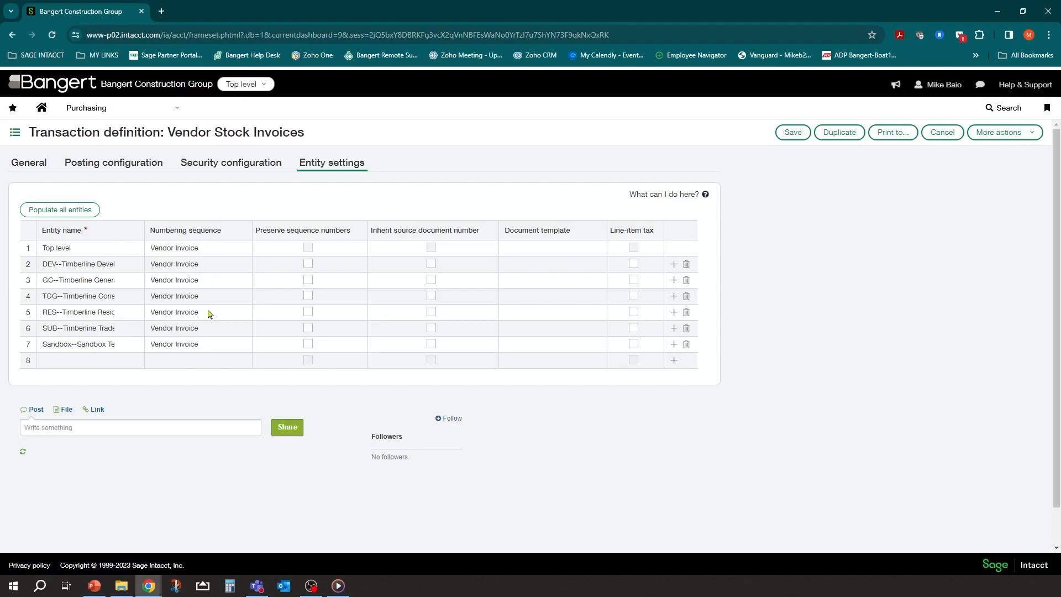
click(39, 167)
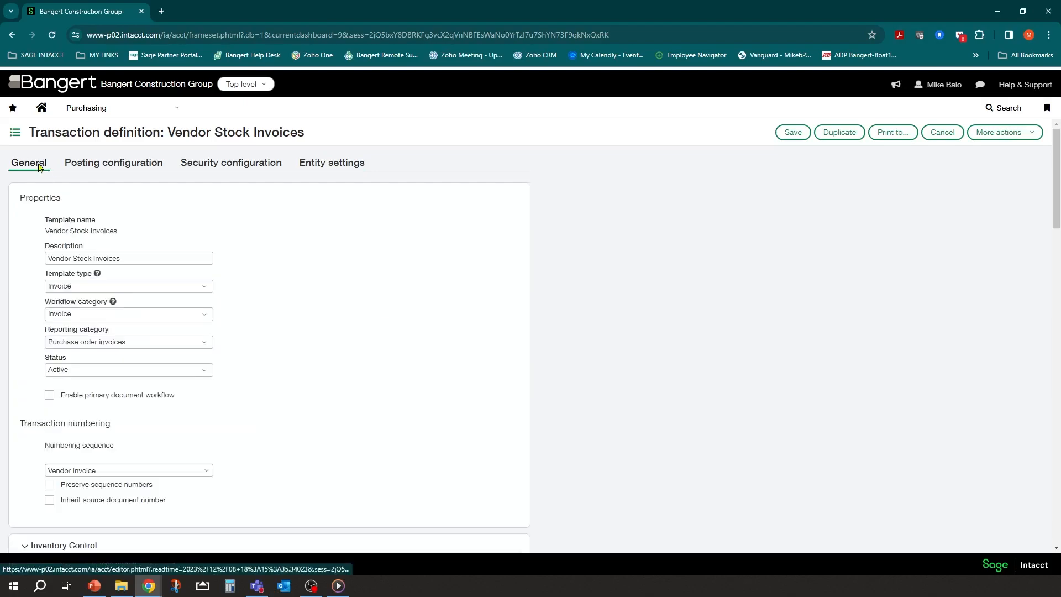
click(791, 133)
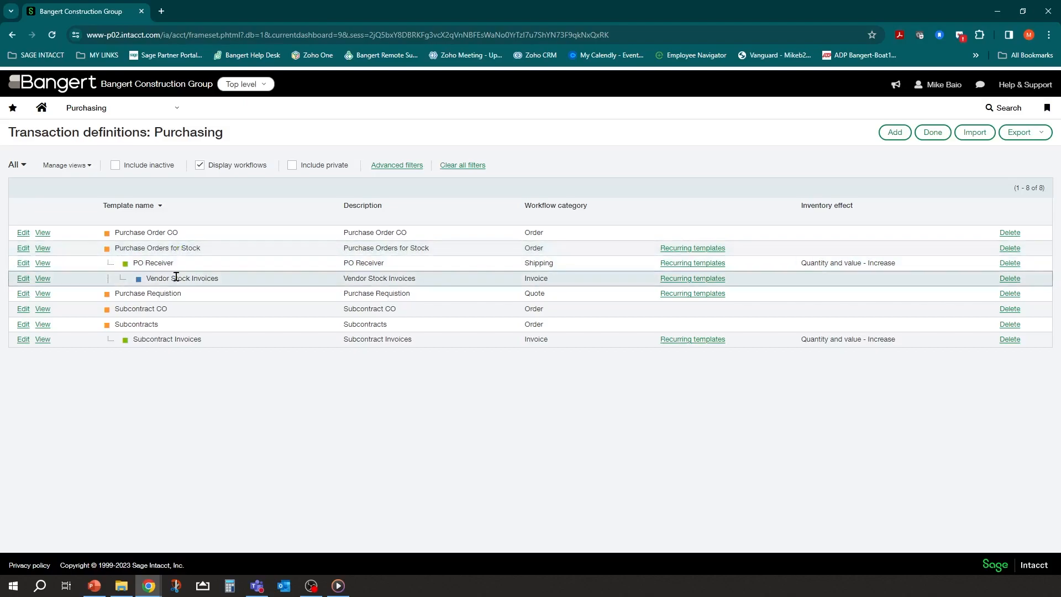
- Open the Documents configuration in the Purchasing setup
click(176, 114)
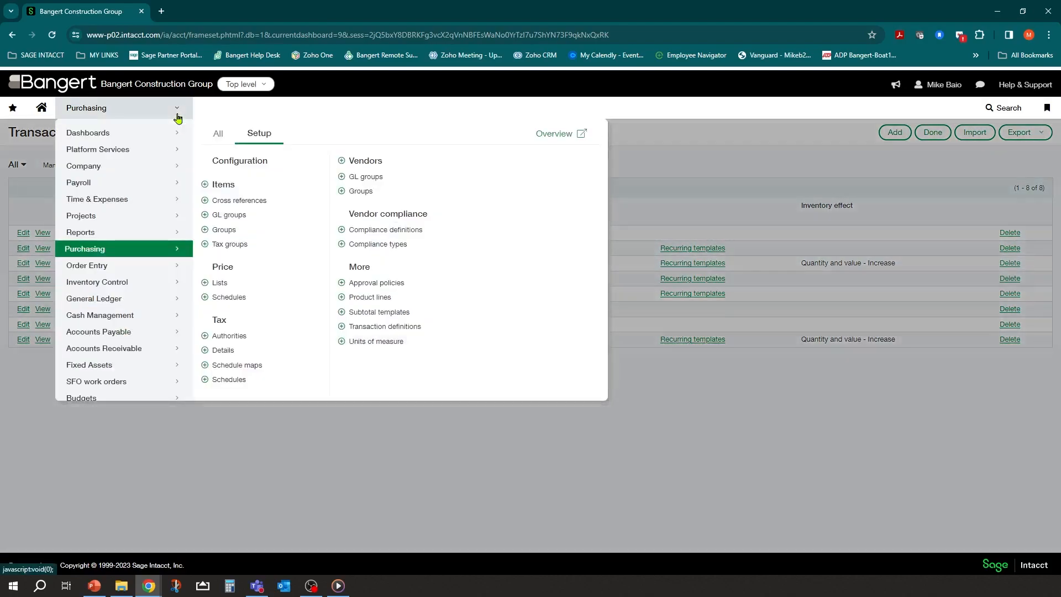
click(237, 166)
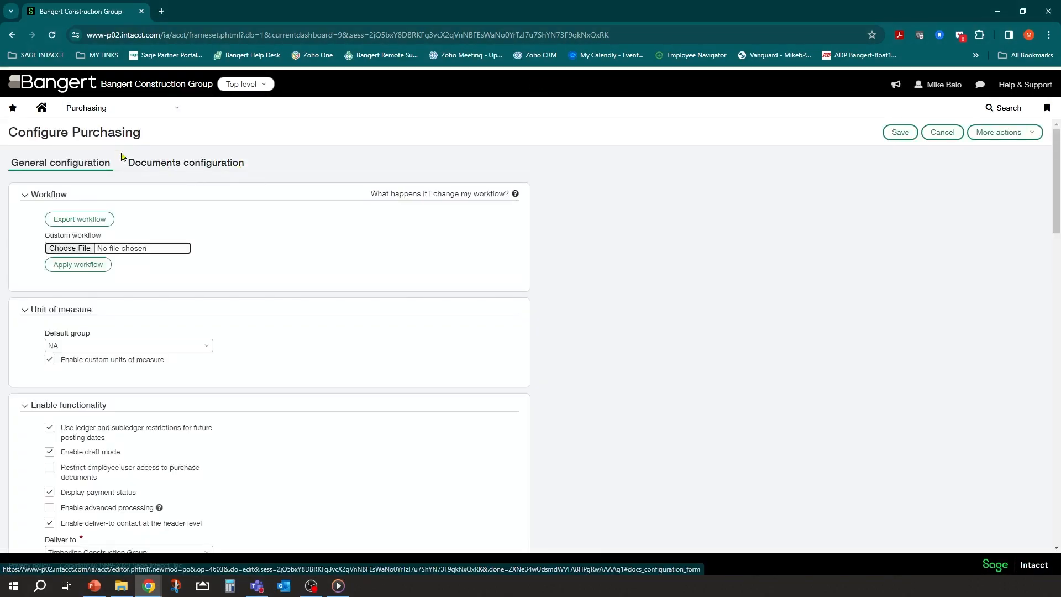
click(192, 165)
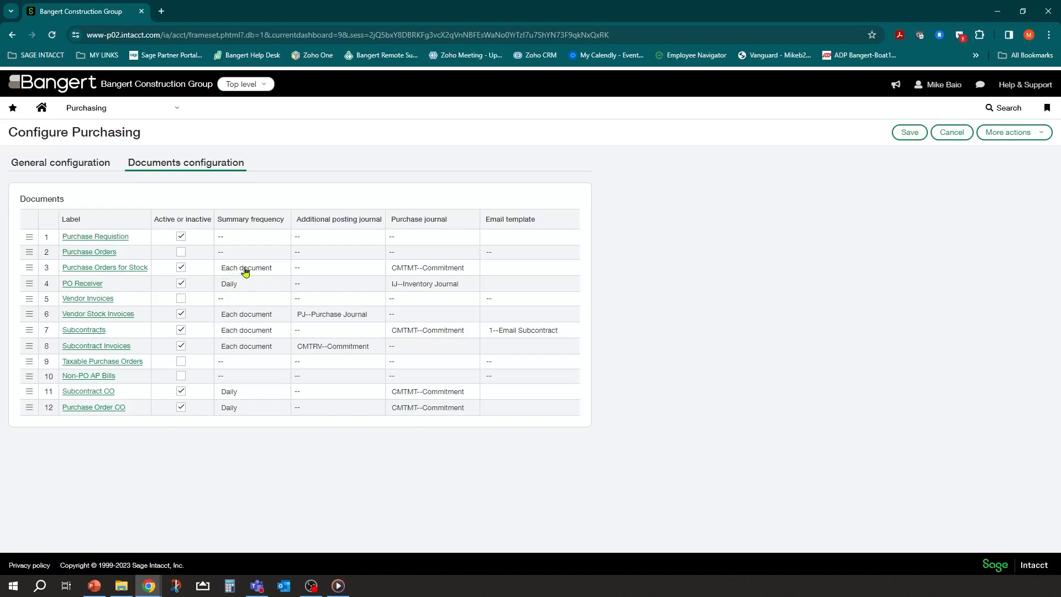
- Select Each document as summary frequency and CMTMT--Commitments Journal as purchase journal for Purchase Orders for Stock
click(274, 269)
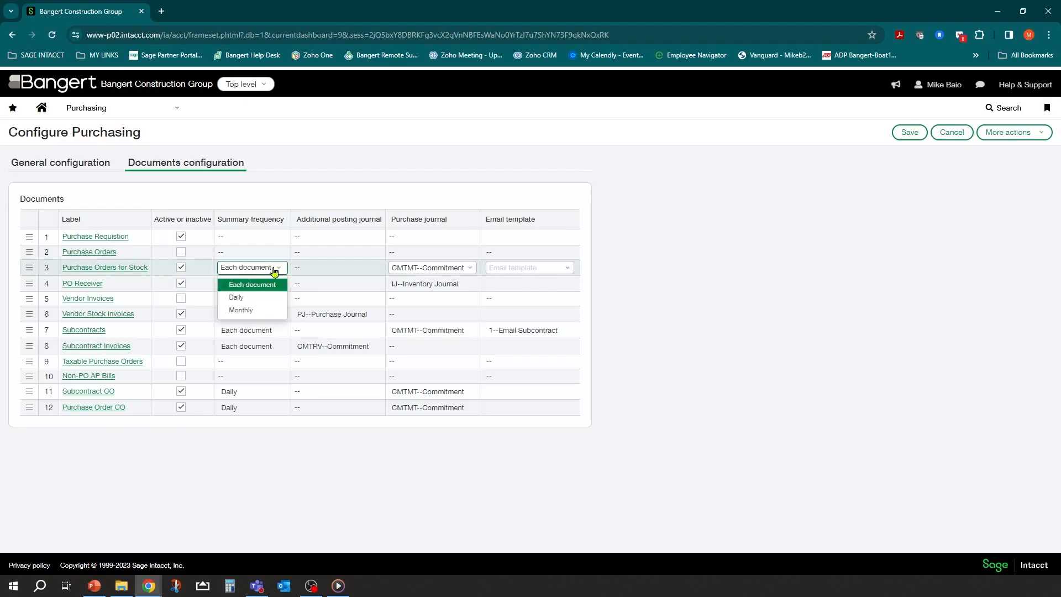
click(243, 442)
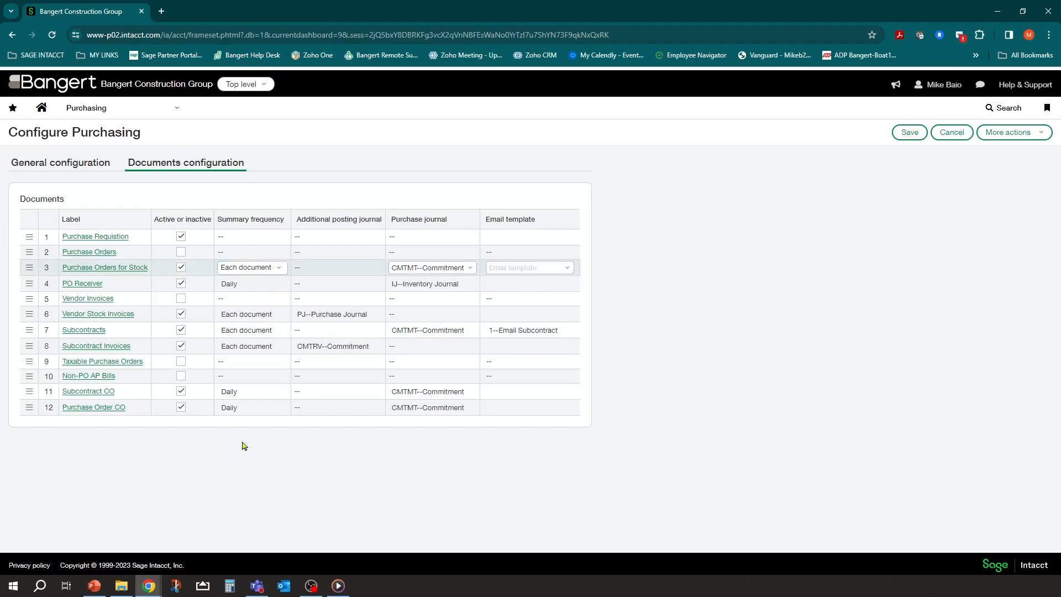
click(280, 271)
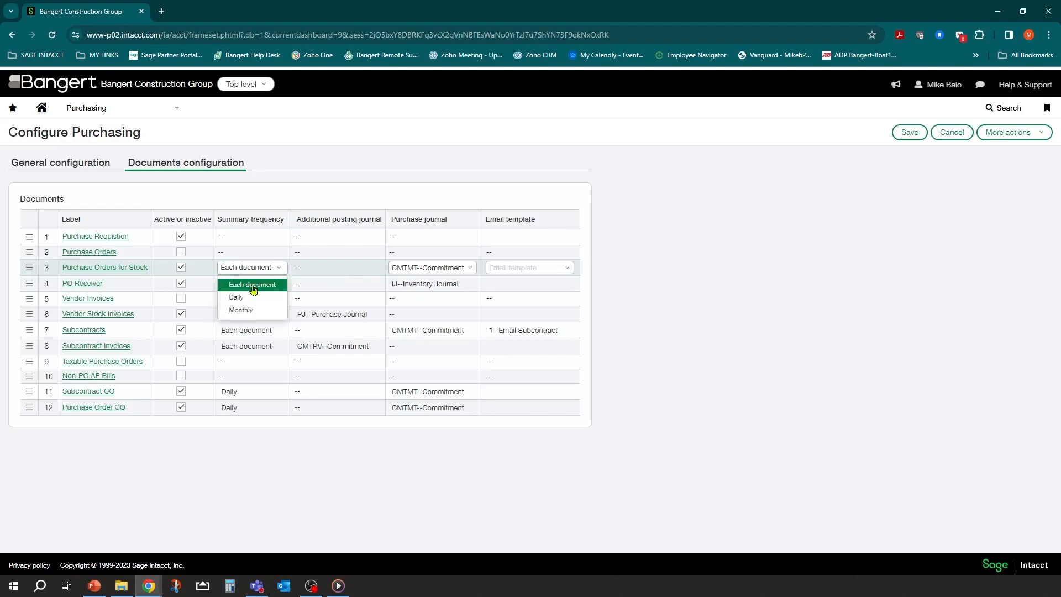
click(262, 289)
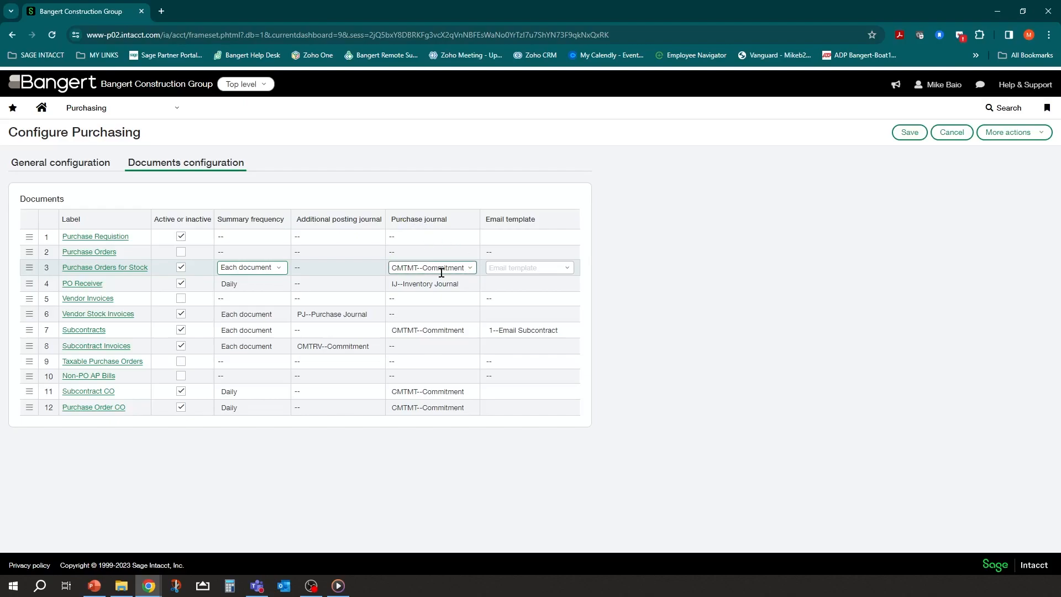
click(470, 268)
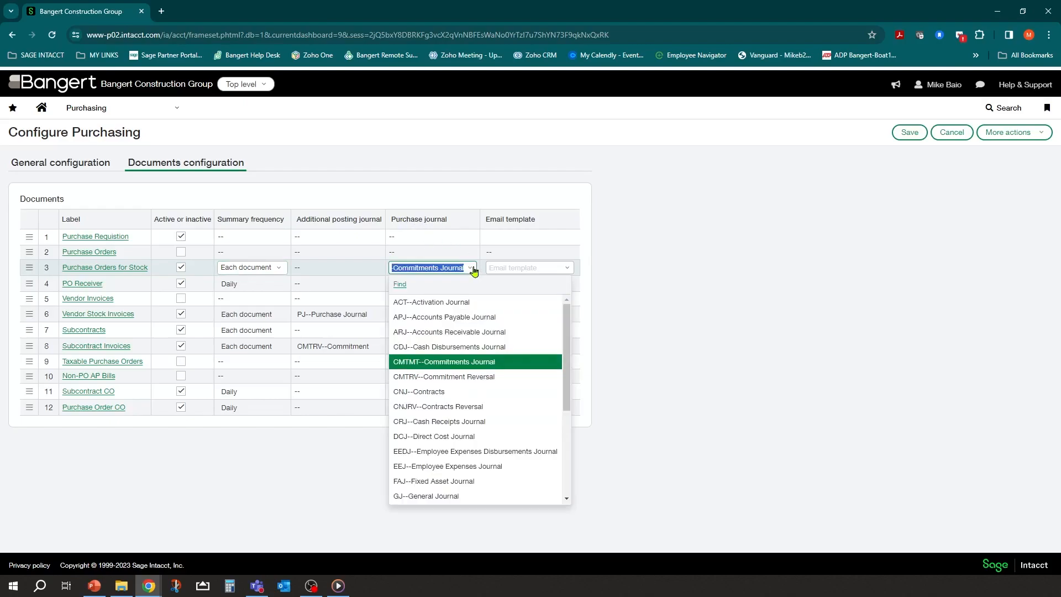
click(452, 363)
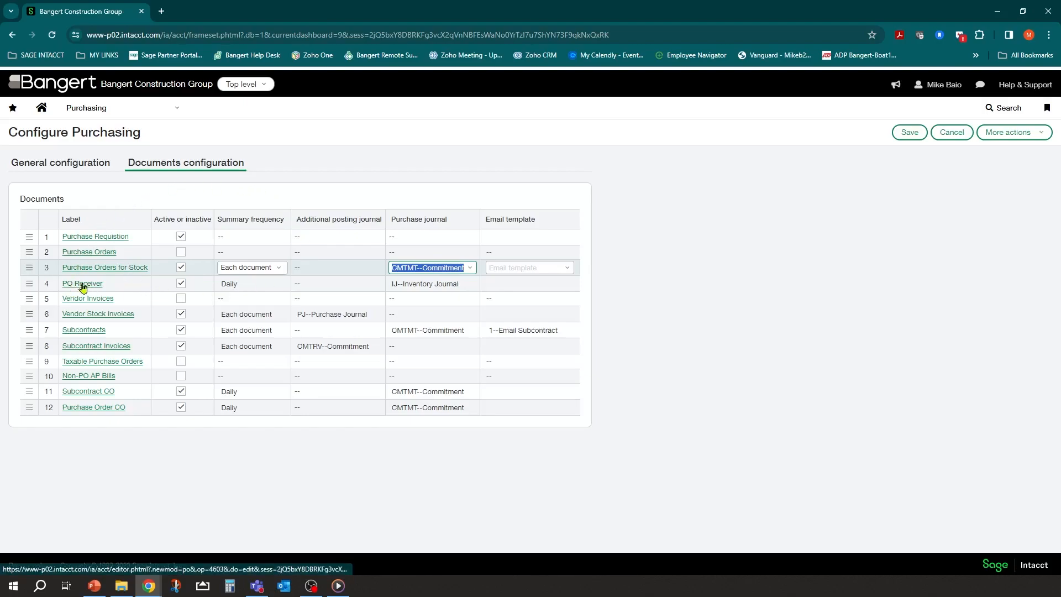
- Set the PO Receiver's summary frequency to Each document and check its purchase journal, leaving IJ--Inventory Journal selected
click(263, 284)
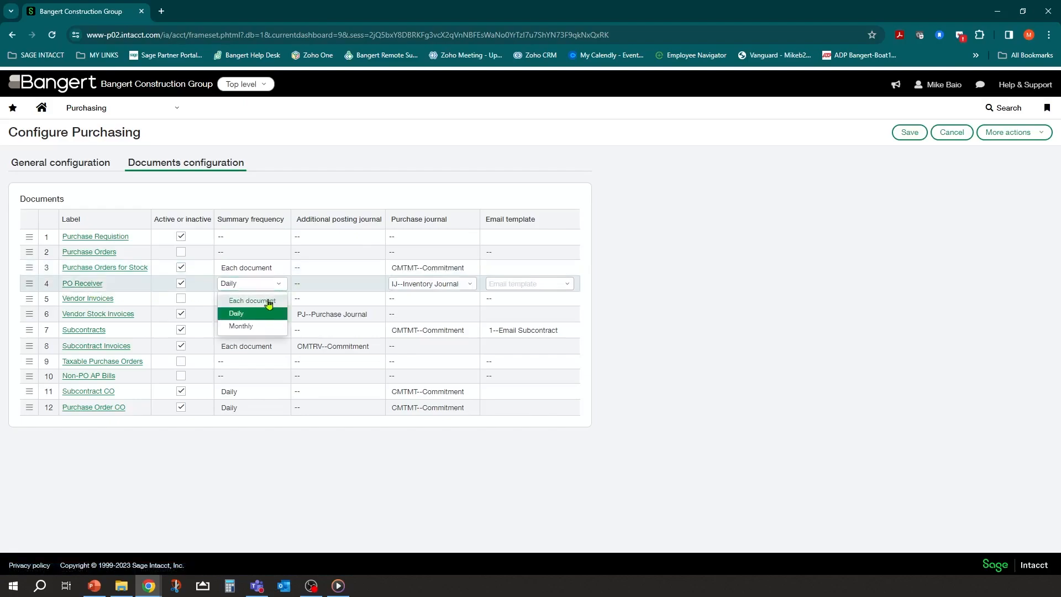
click(253, 302)
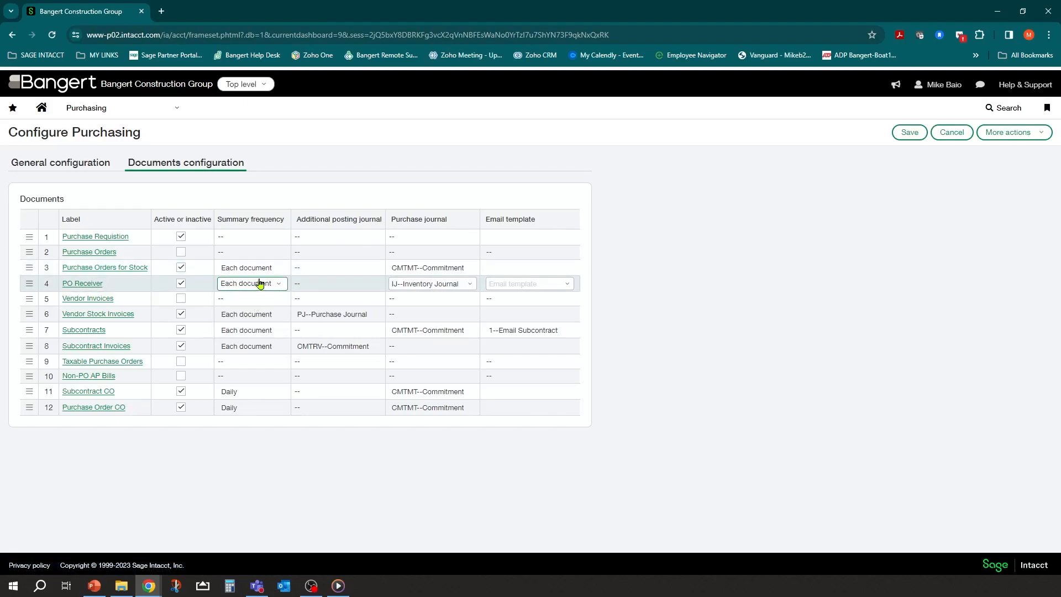
click(470, 284)
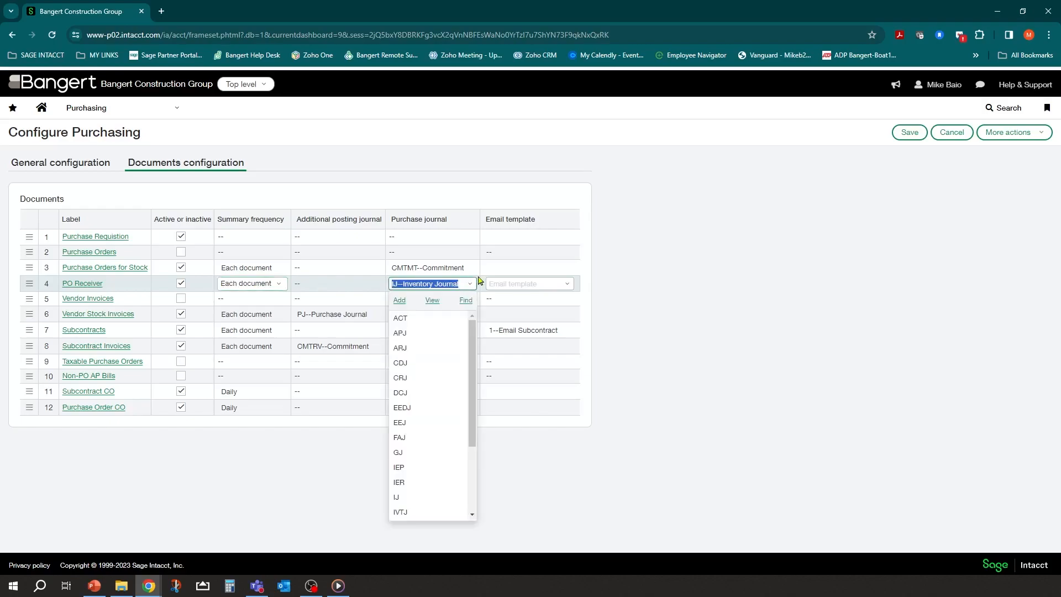
click(408, 284)
click(683, 269)
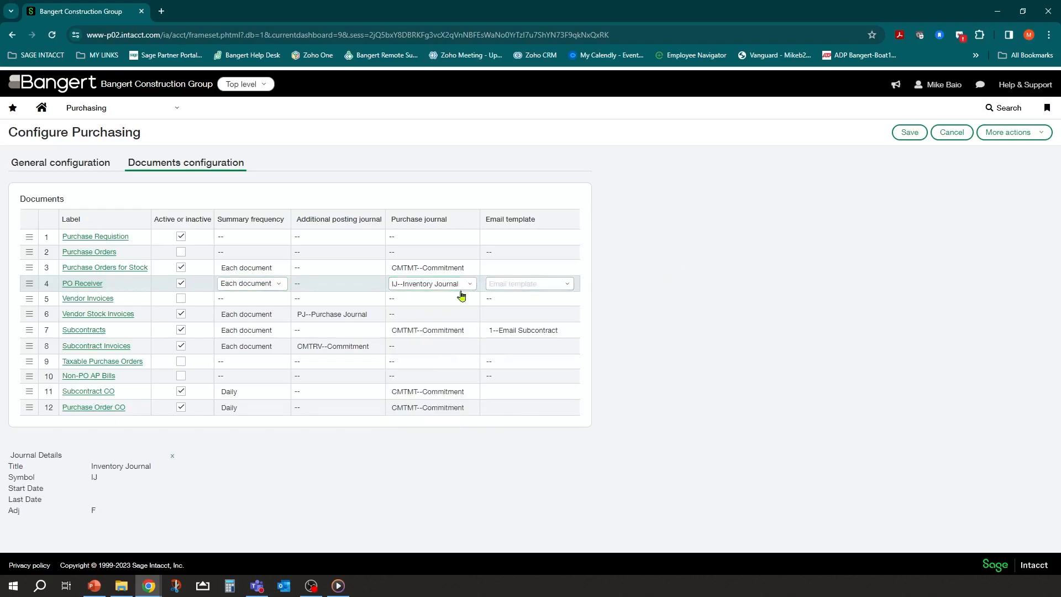
click(440, 288)
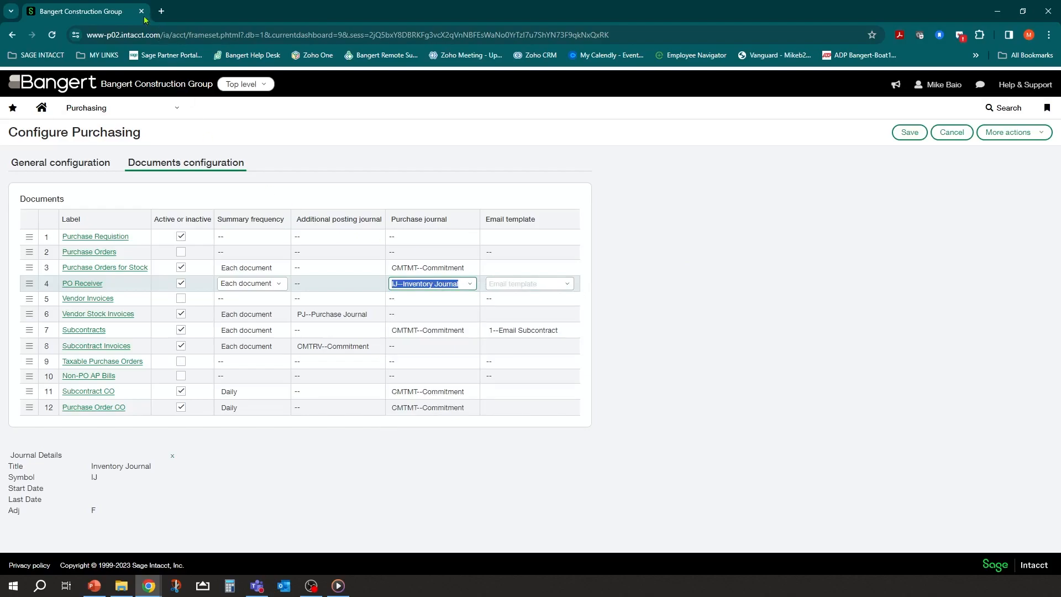
- Open the General Ledger journals list in a duplicate browser tab and examine the Inventory Journal entry and the Book column
right_click(111, 15)
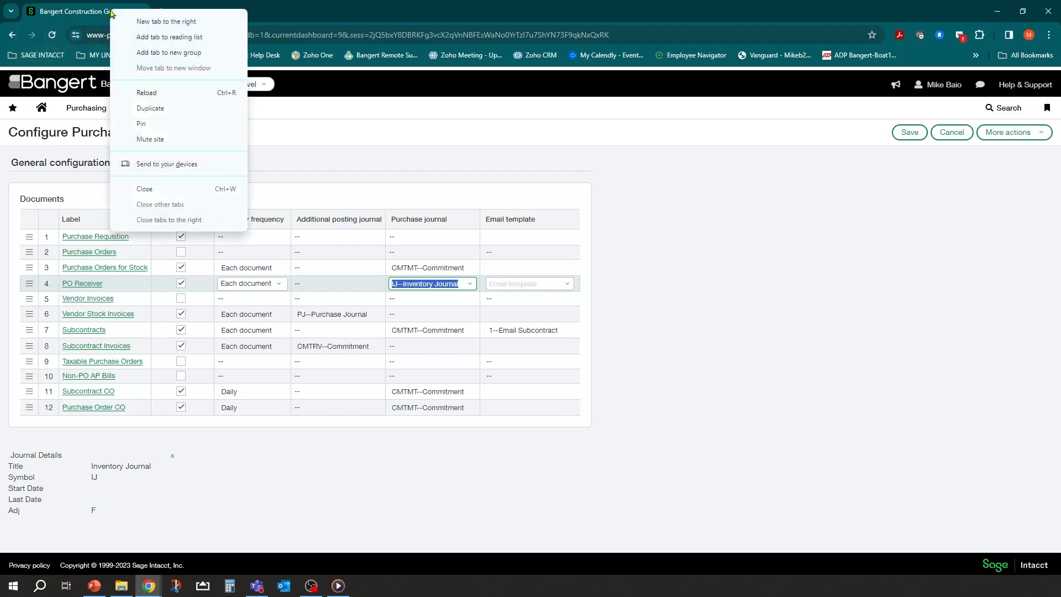
click(160, 109)
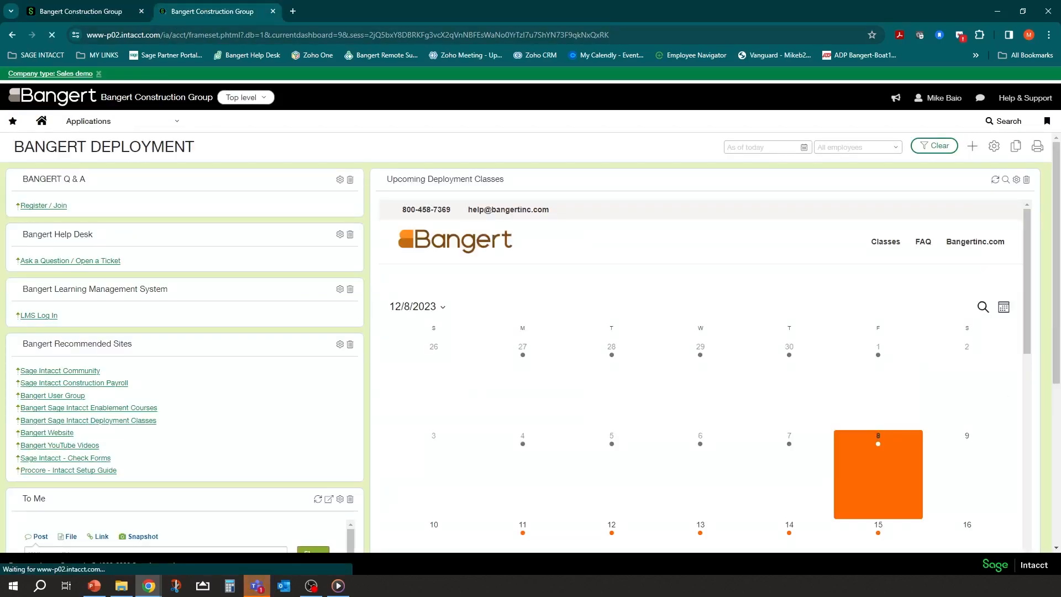
click(178, 122)
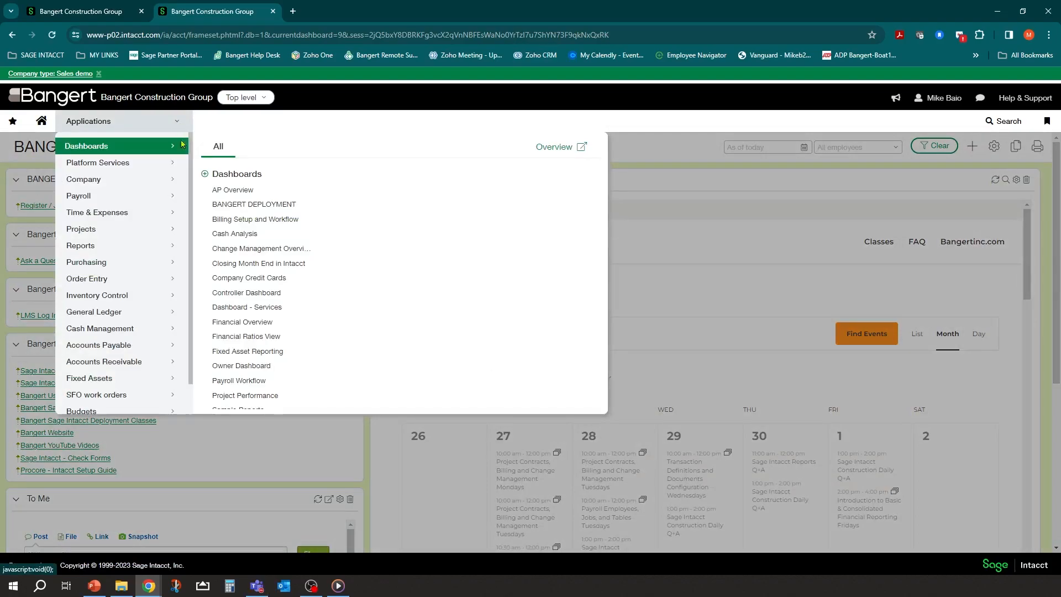
click(112, 319)
click(259, 149)
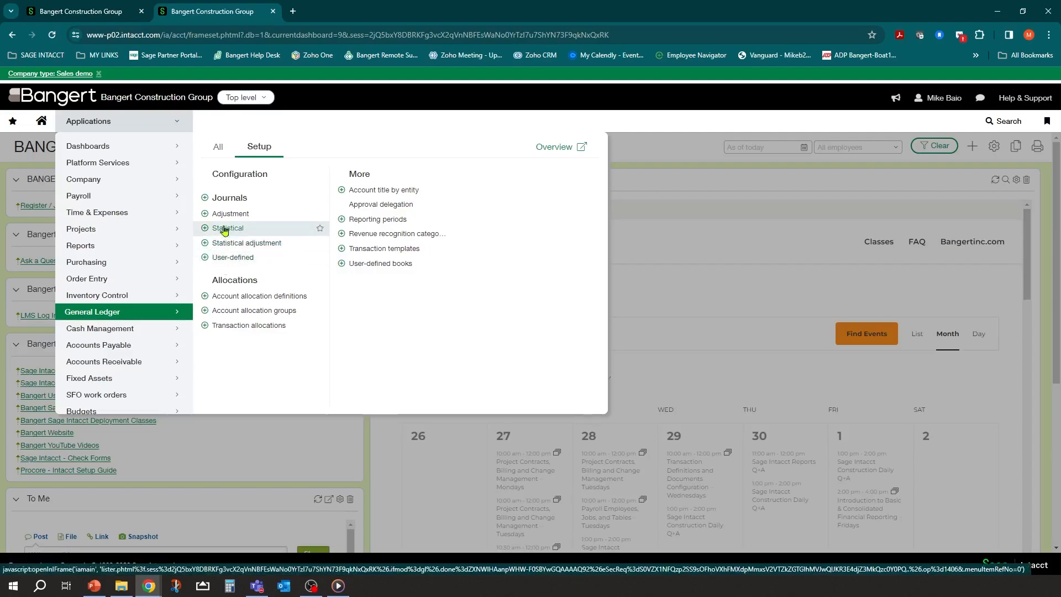
click(227, 197)
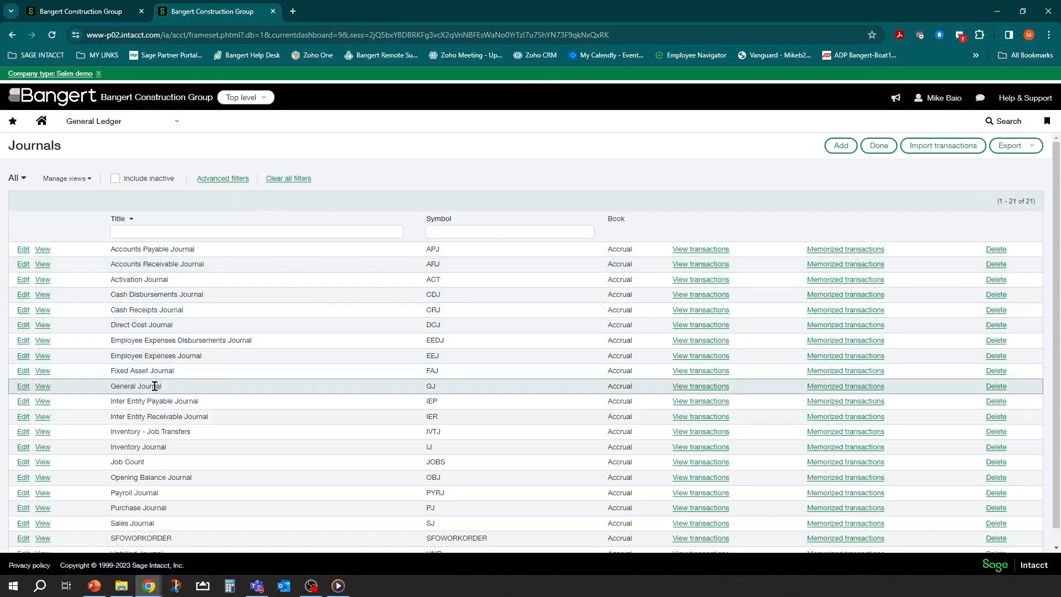
drag(115, 450, 191, 452)
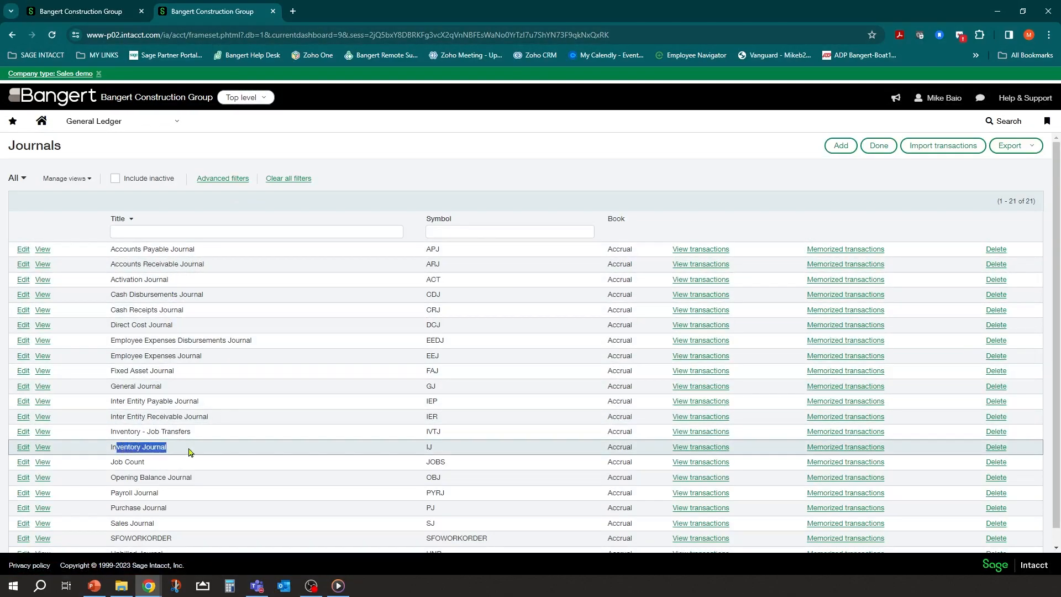
drag(608, 218, 633, 222)
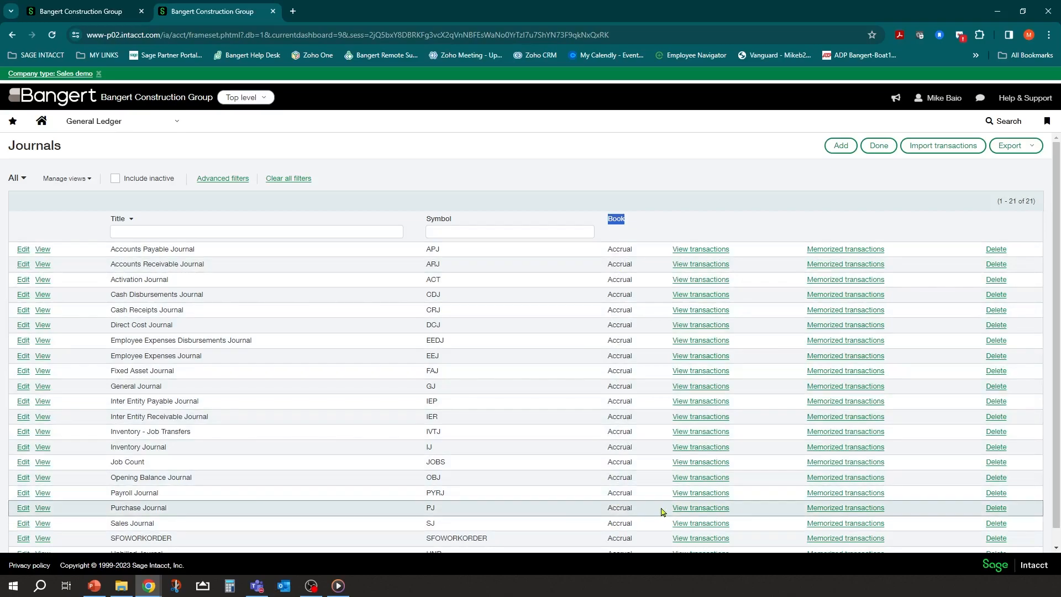
- Open the user-defined journals list and check the Commitments Journal and the book it belongs to
click(147, 122)
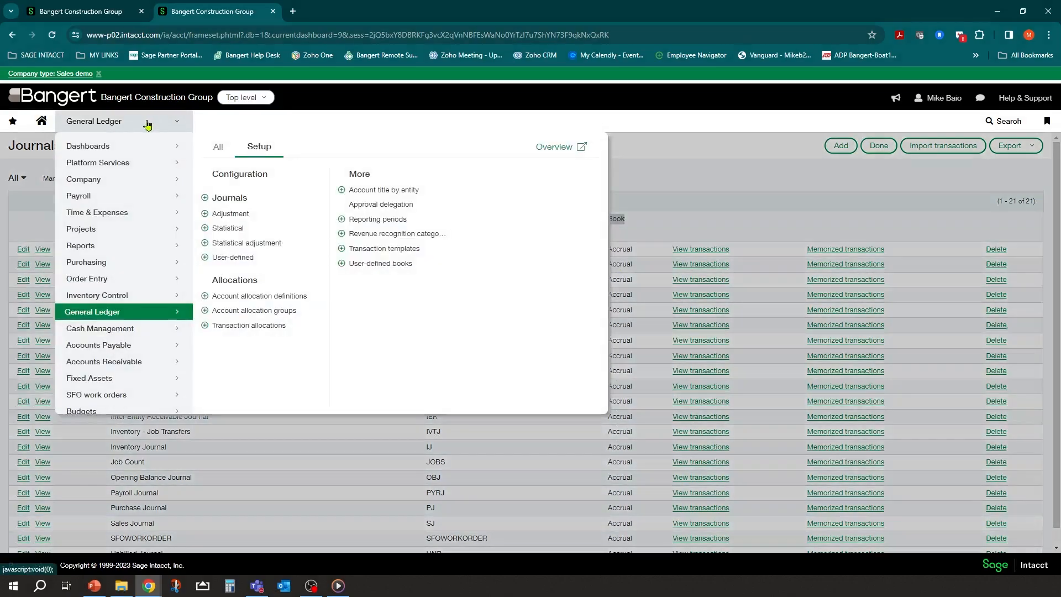
click(237, 265)
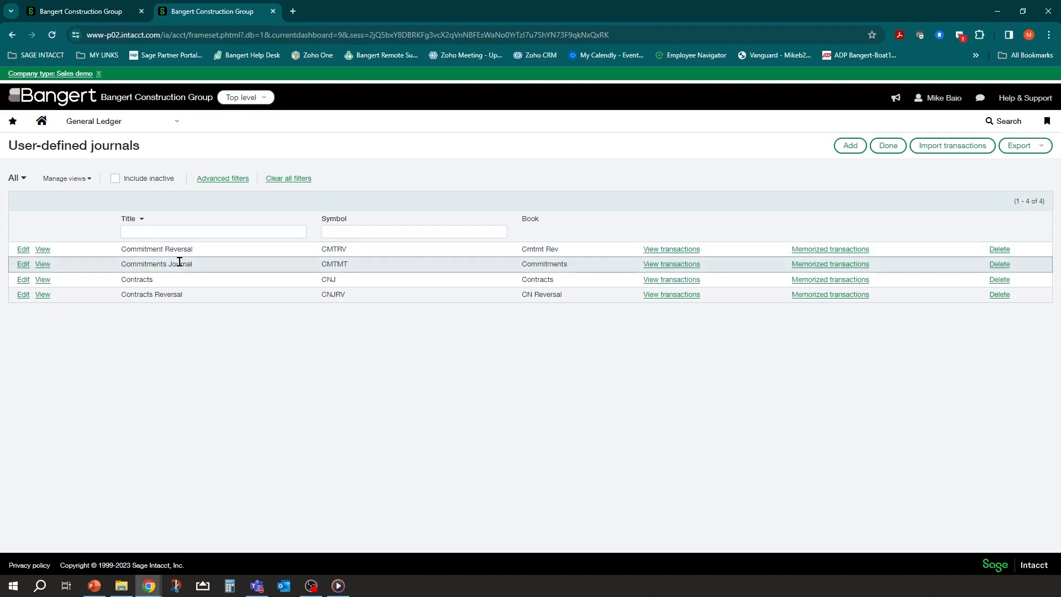
drag(196, 268, 120, 271)
drag(520, 264, 591, 270)
- Recheck the purchase journals of Purchase Orders for Stock and PO Receiver in the Documents configuration, and return to the user-defined journals list
click(96, 8)
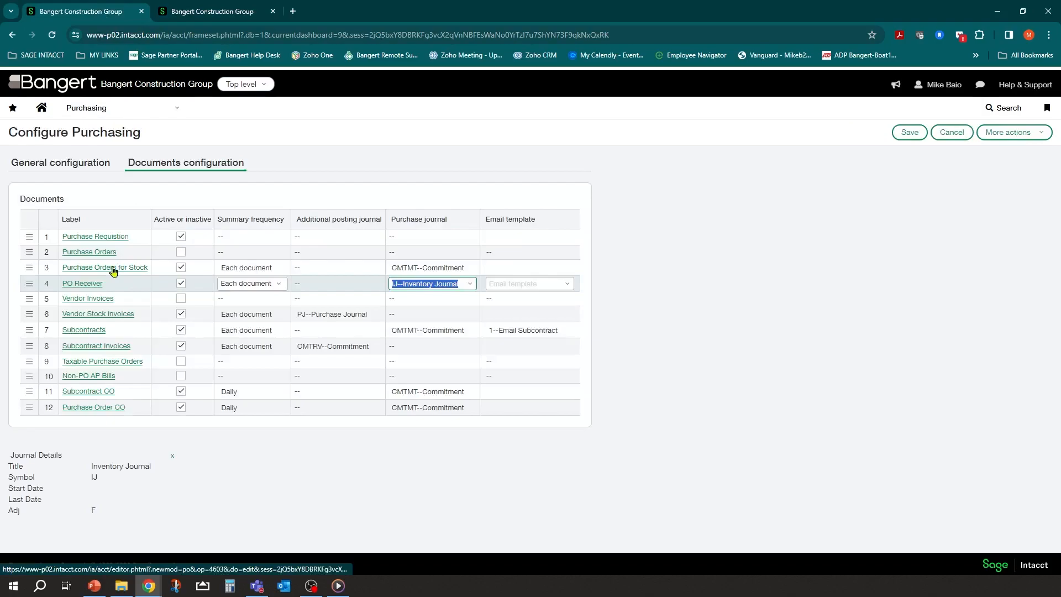
click(138, 268)
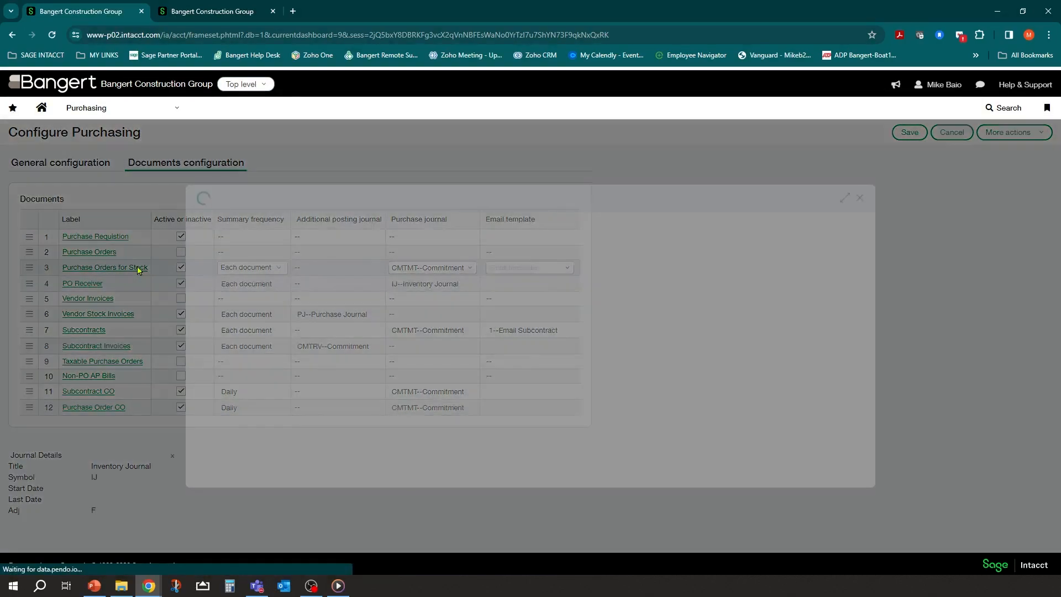
click(860, 199)
click(440, 265)
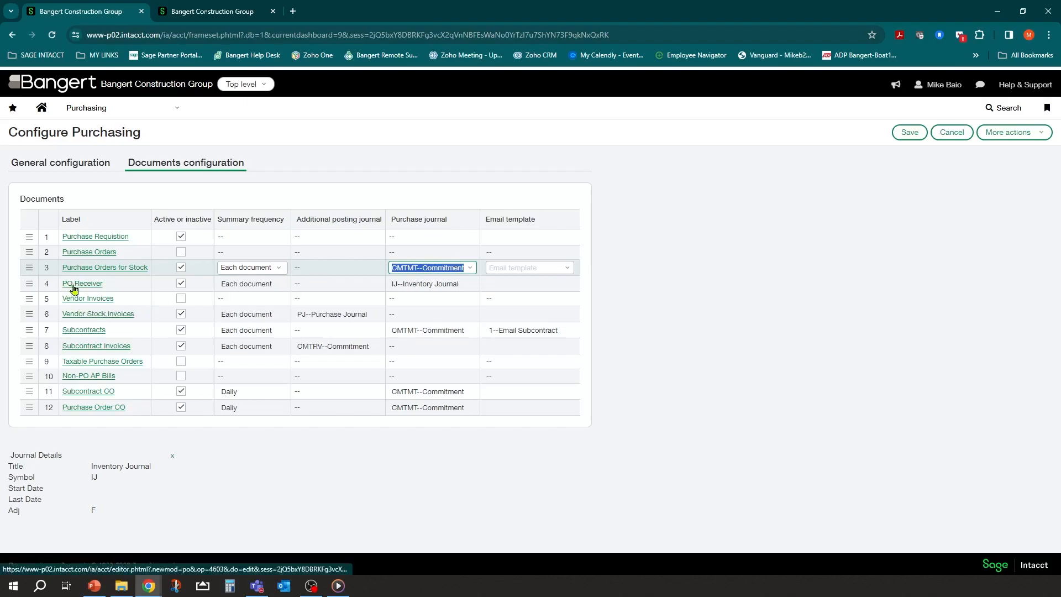
click(420, 284)
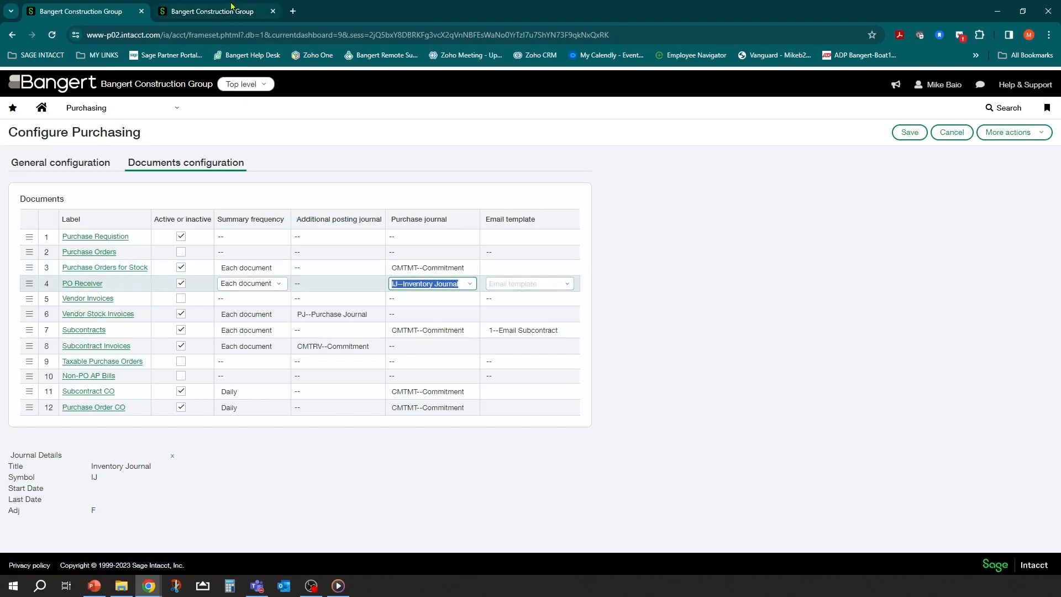
click(212, 11)
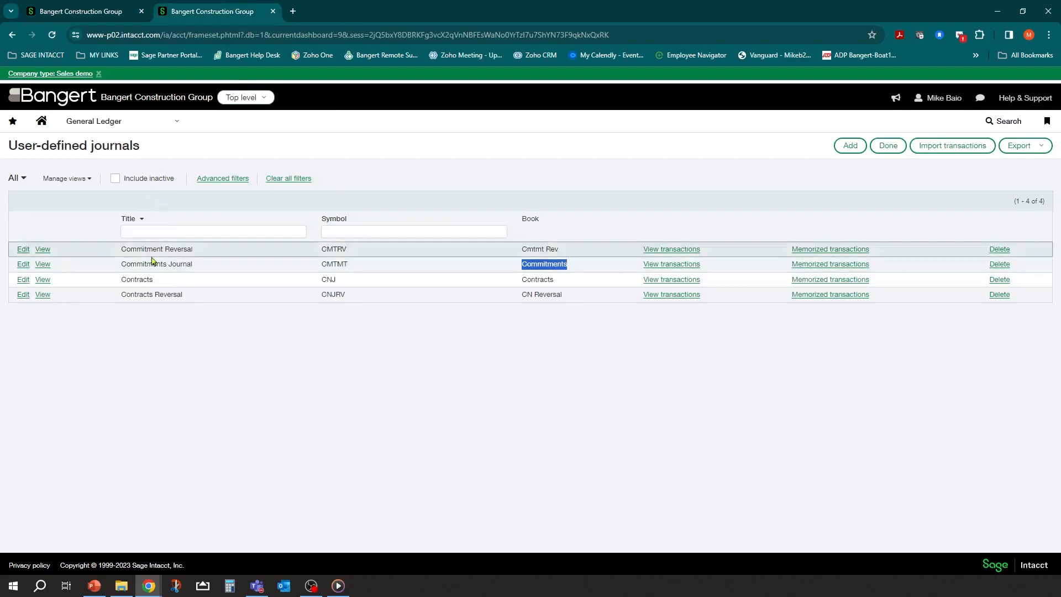
- Set the Vendor Stock Invoices' additional posting journal to CMTRV--Commitment Reversal, comparing it with the purchase journal of Purchase Orders for Stock
click(110, 11)
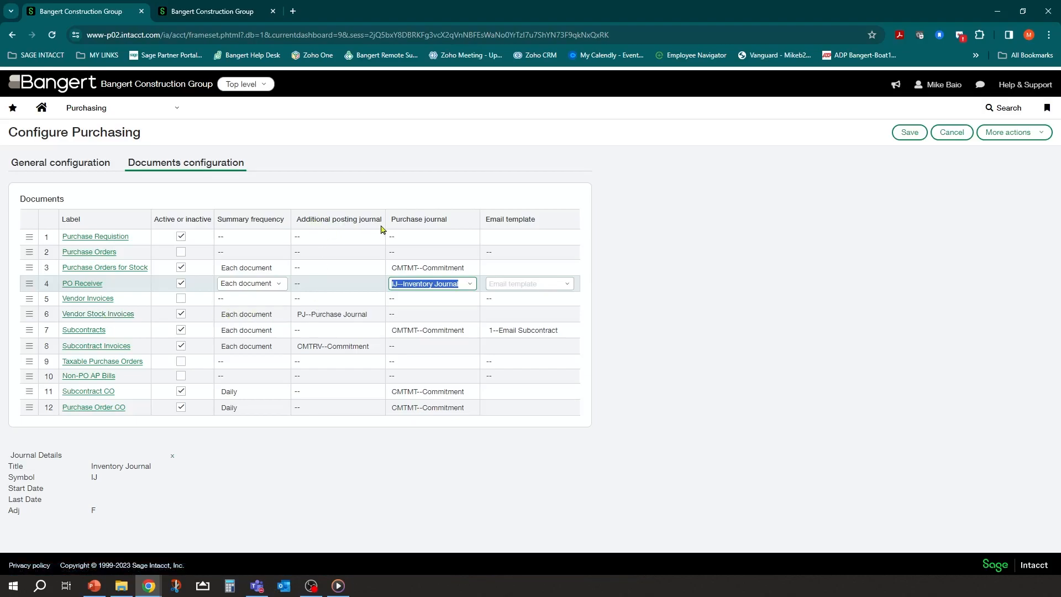
click(341, 314)
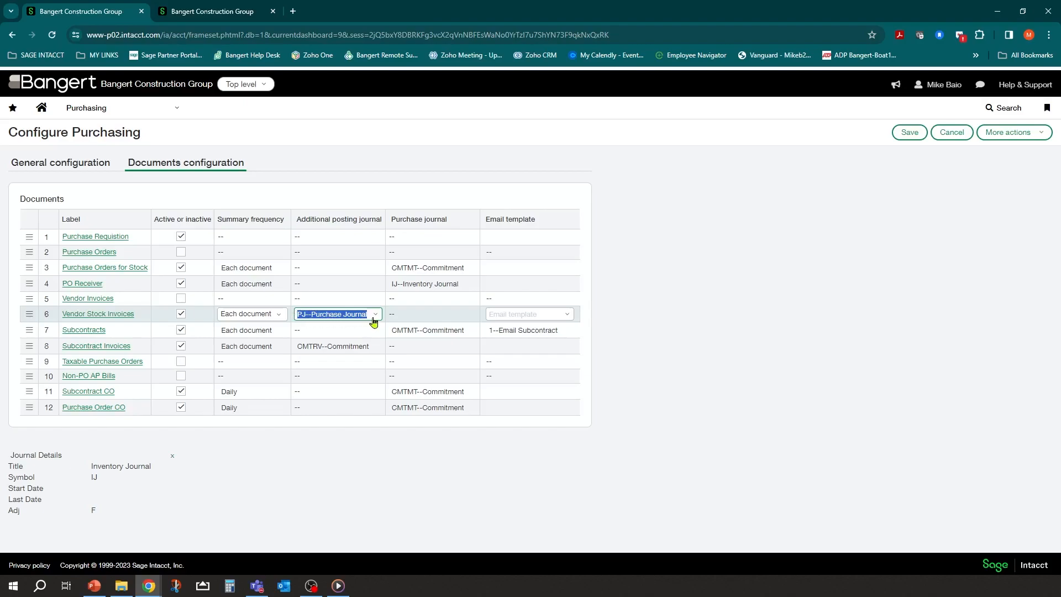
click(399, 270)
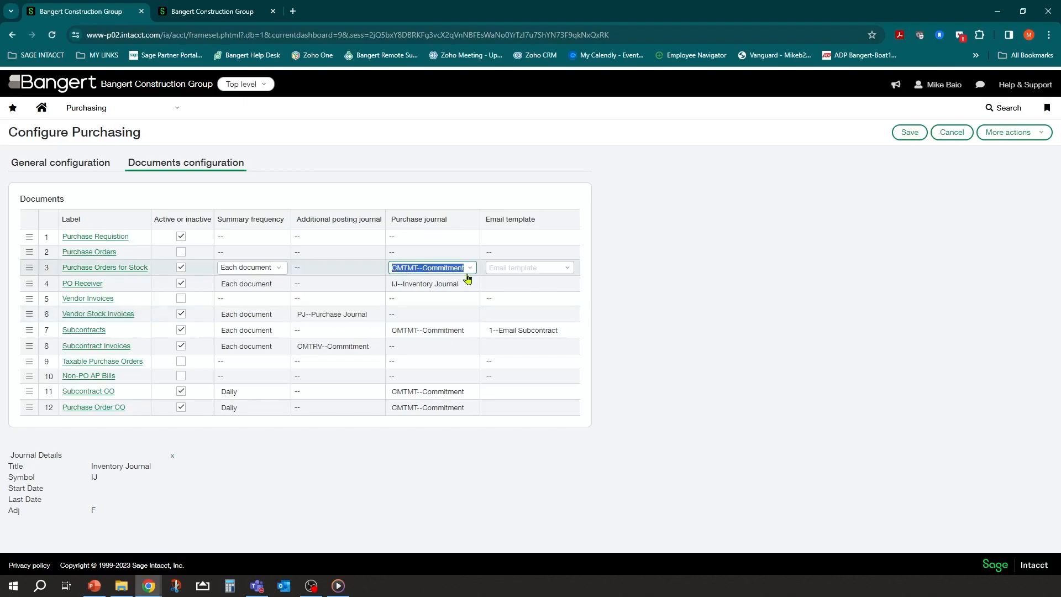
click(358, 310)
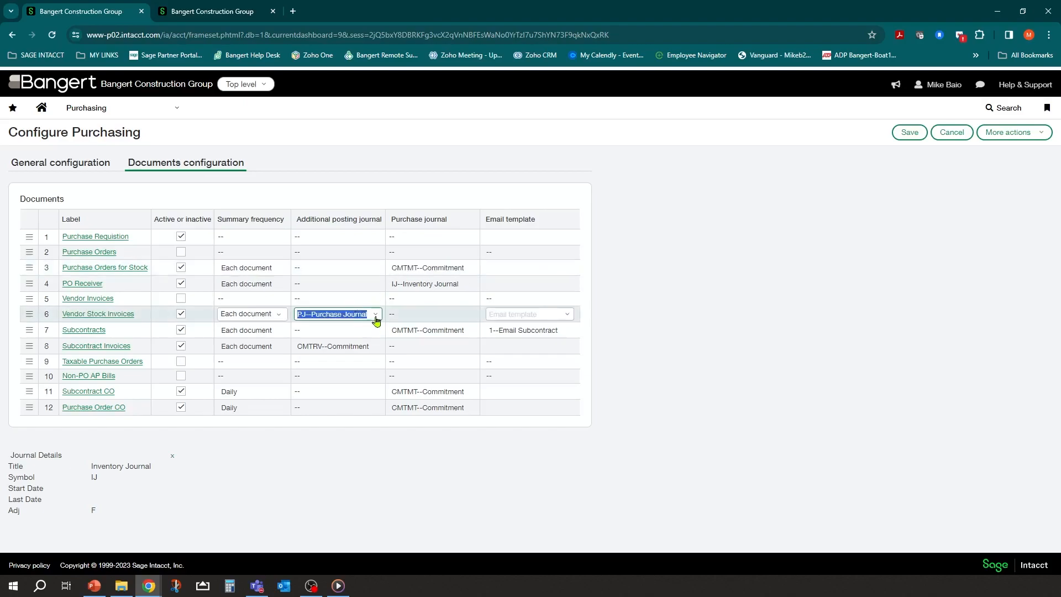
click(375, 319)
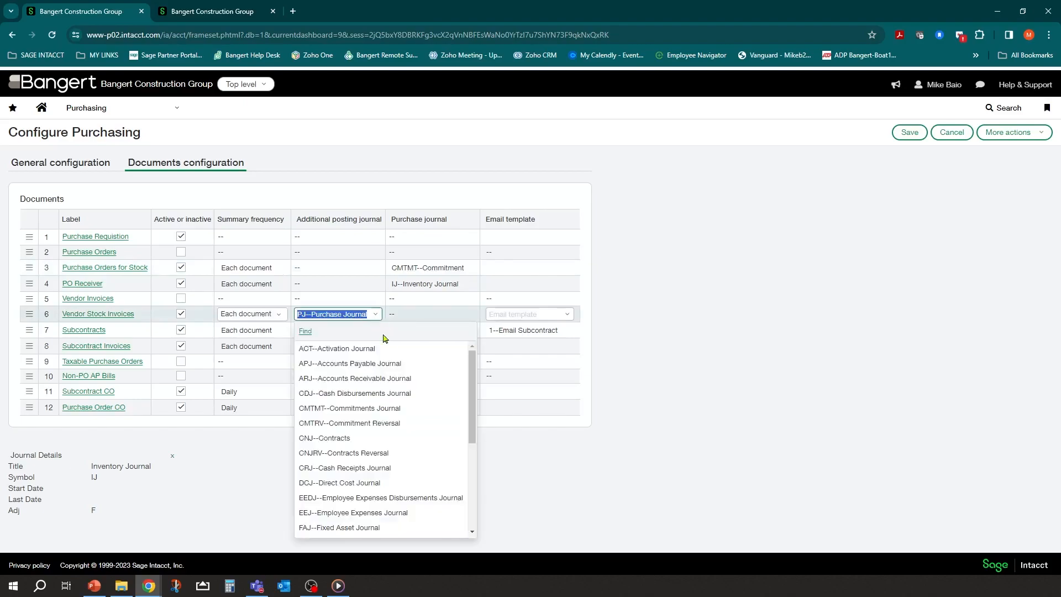
click(359, 424)
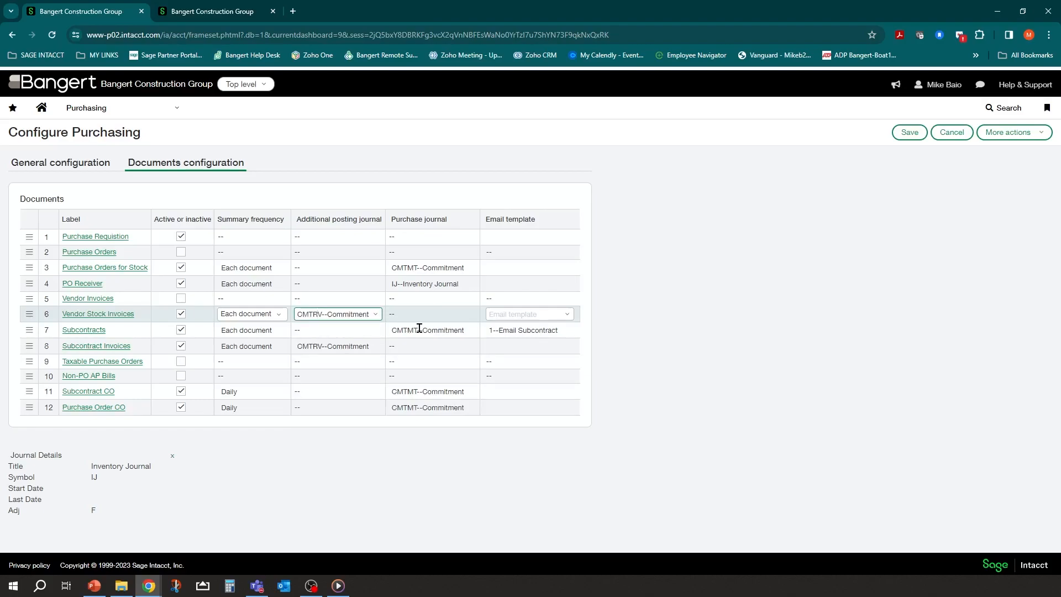
click(357, 314)
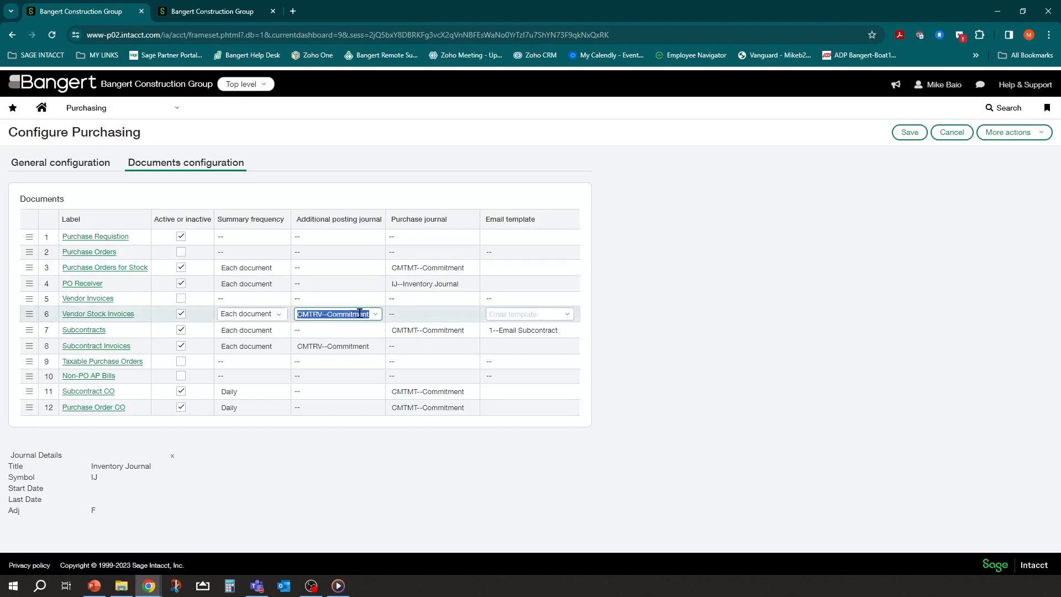
click(420, 270)
click(343, 316)
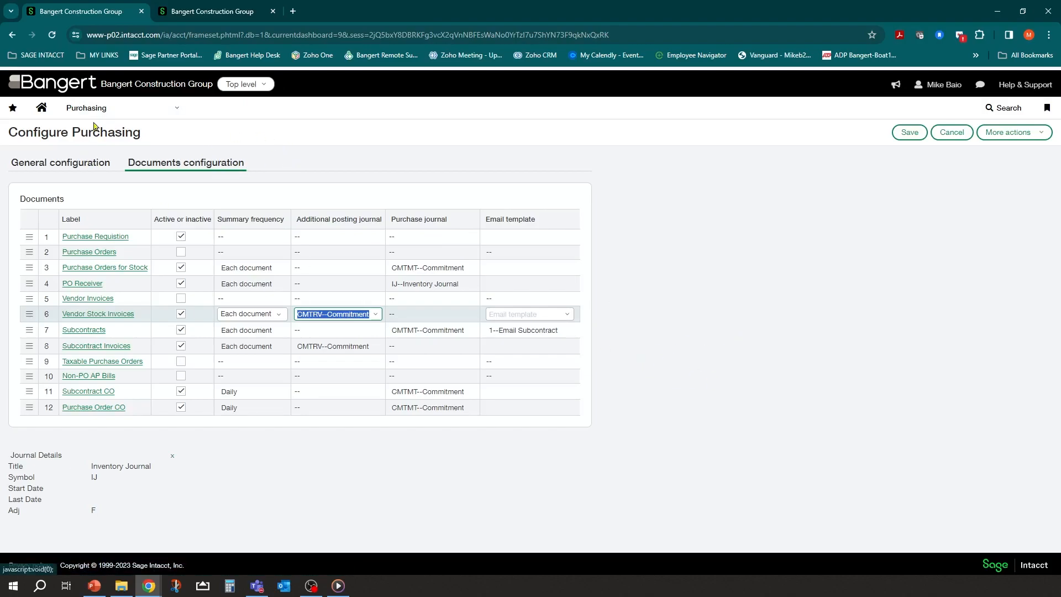
- Open the Order Entry transaction definitions, discarding the unsaved configuration changes, and check the inventory effect of Sales Invoice
click(170, 108)
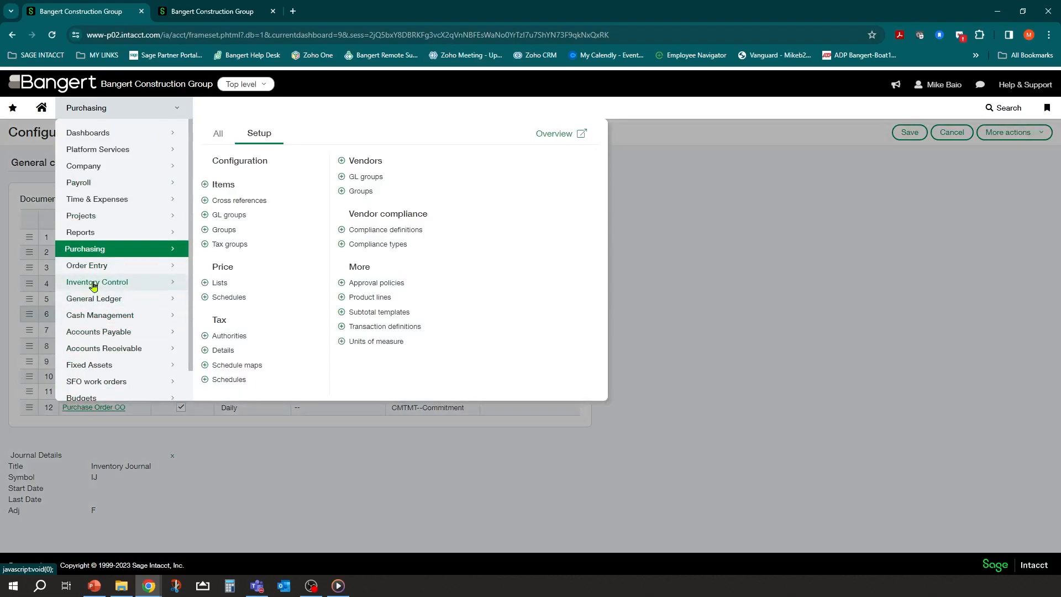
click(90, 266)
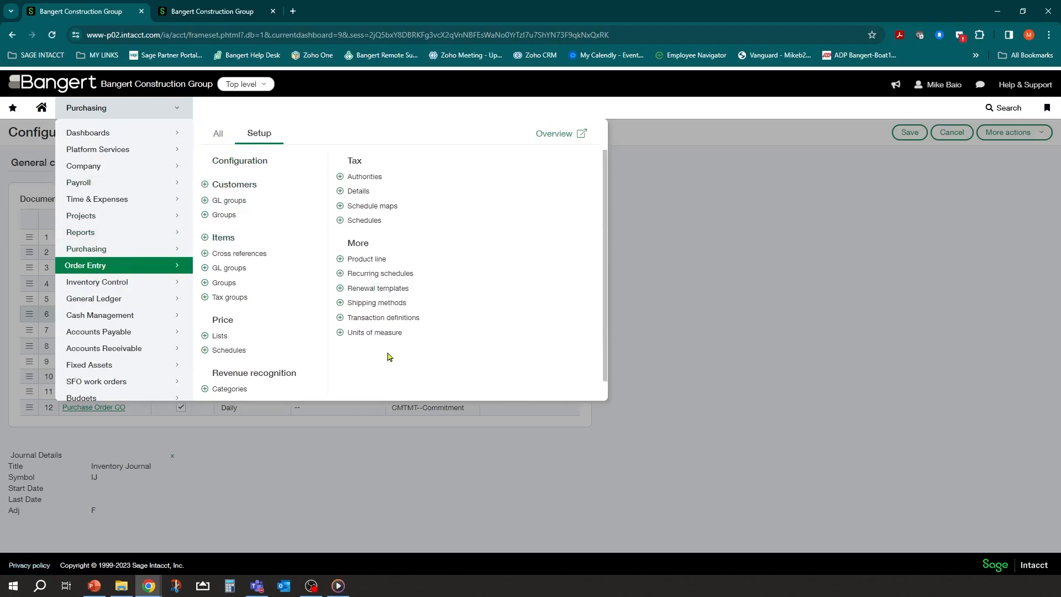
click(391, 319)
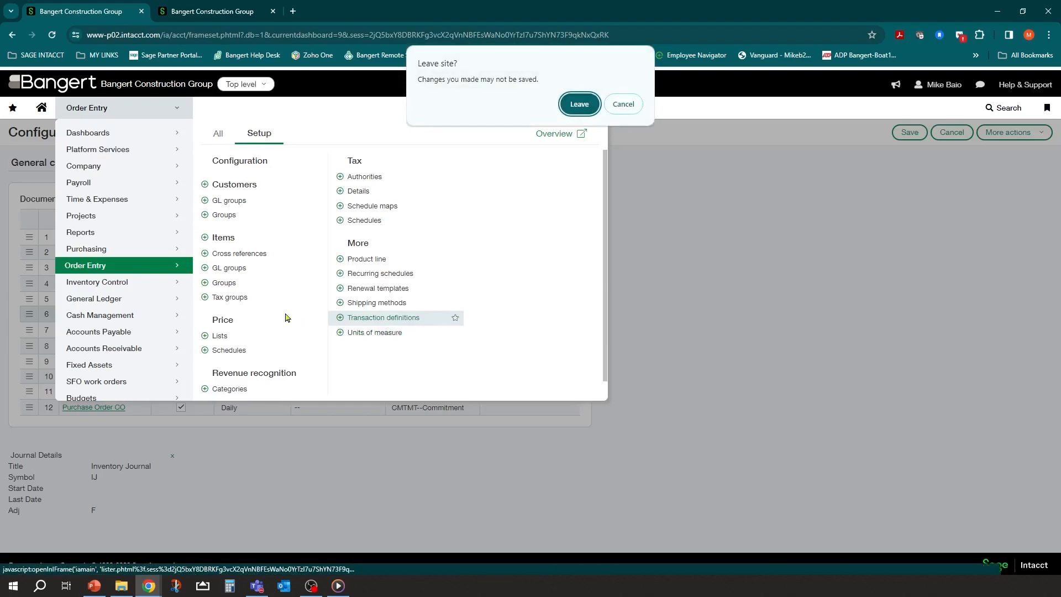
click(576, 113)
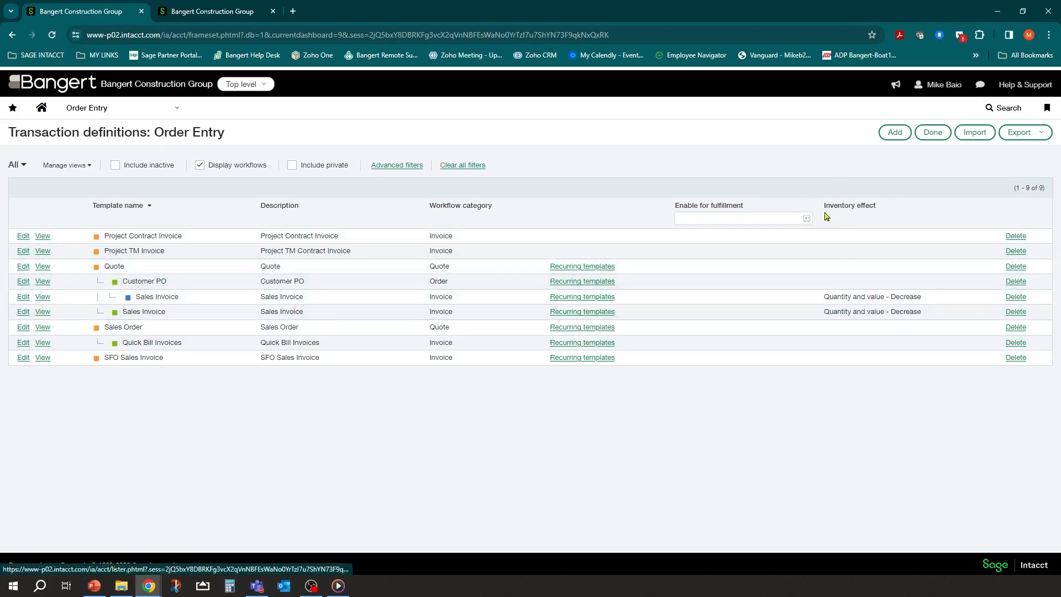
drag(823, 297, 920, 299)
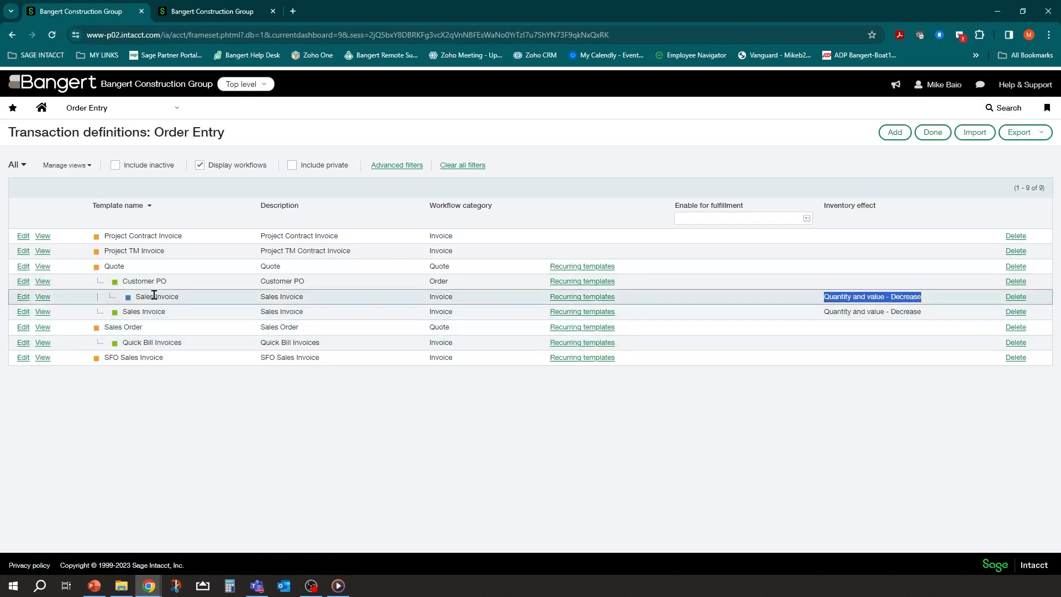
- Open the Sales Invoice definition, examine its Inventory Control totals including ONHOLD, and return to the list of definitions
click(23, 297)
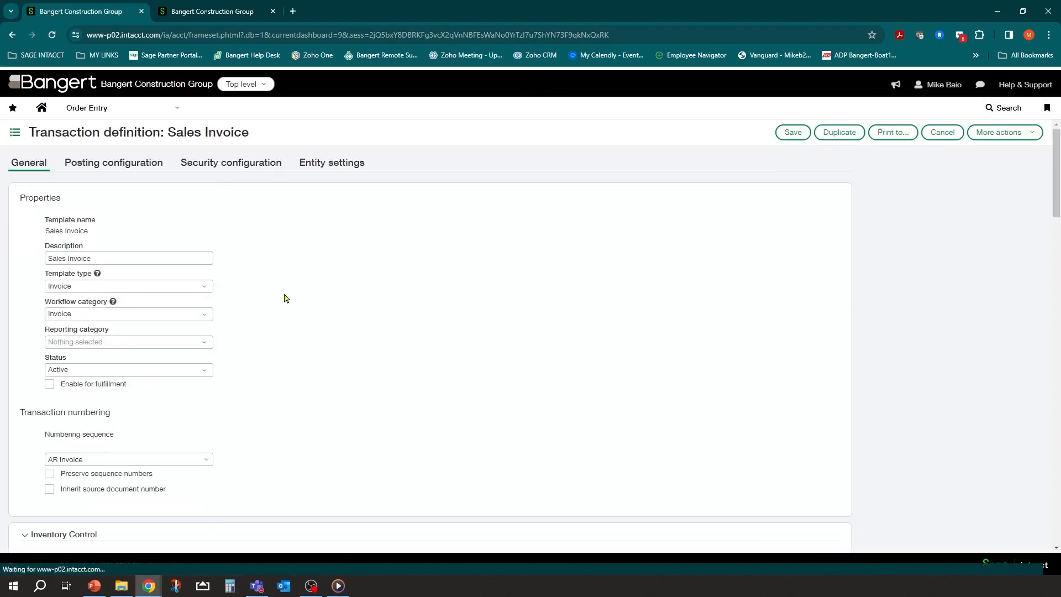
scroll(272, 350, down, 4)
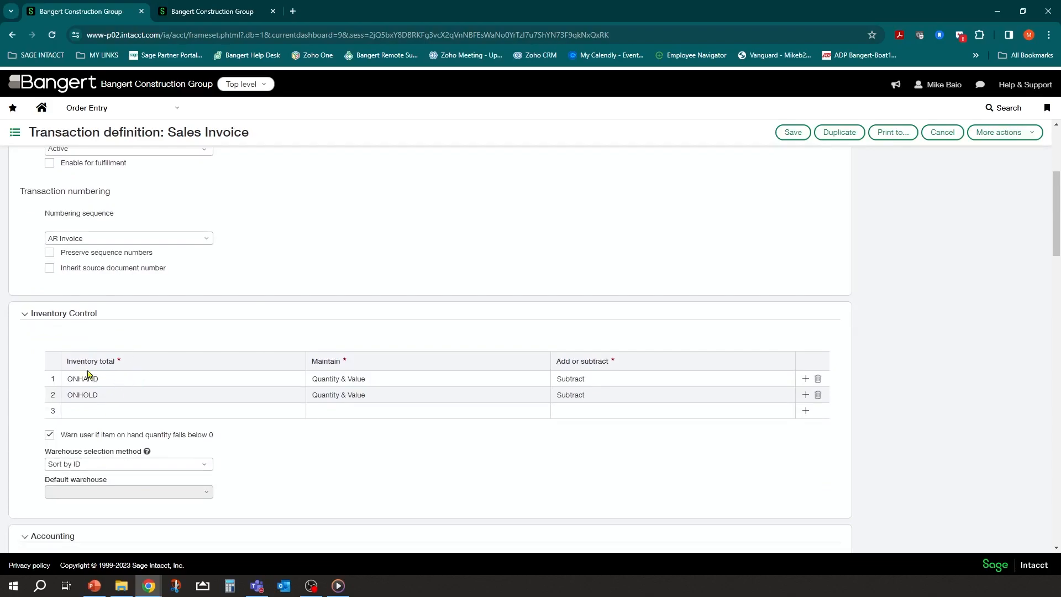
click(118, 399)
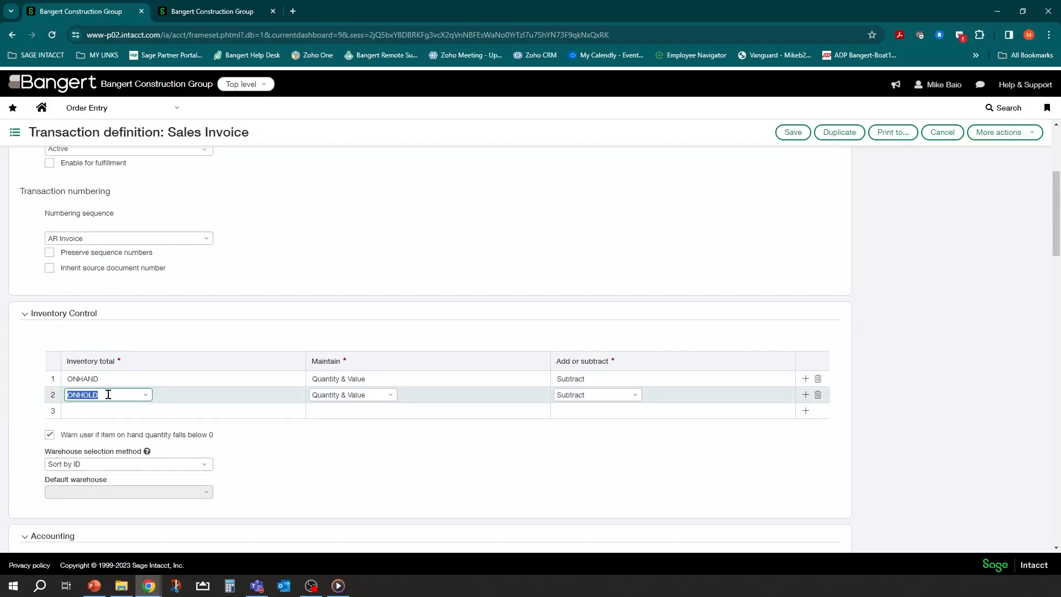
scroll(292, 310, up, 5)
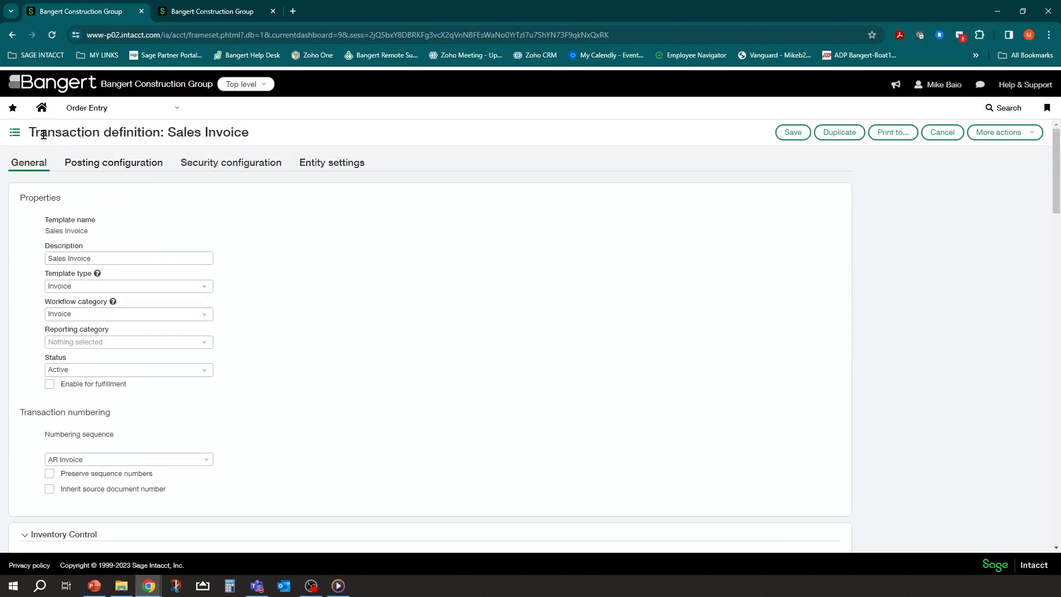
click(13, 137)
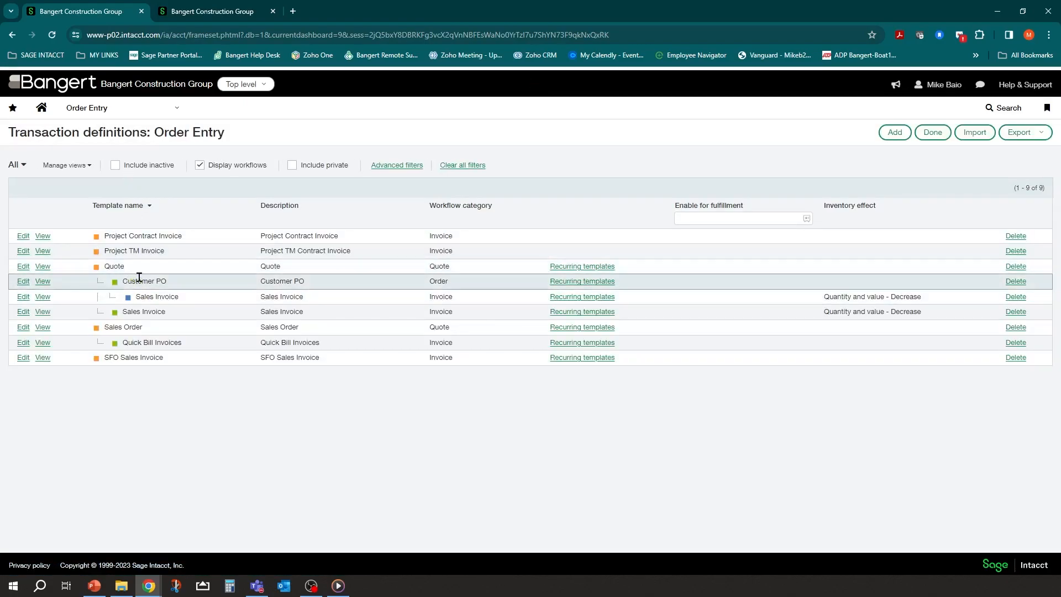
- Open the Customer PO definition, examine how it affects the ONHOLD inventory total, and return to the list of definitions
drag(121, 280, 187, 286)
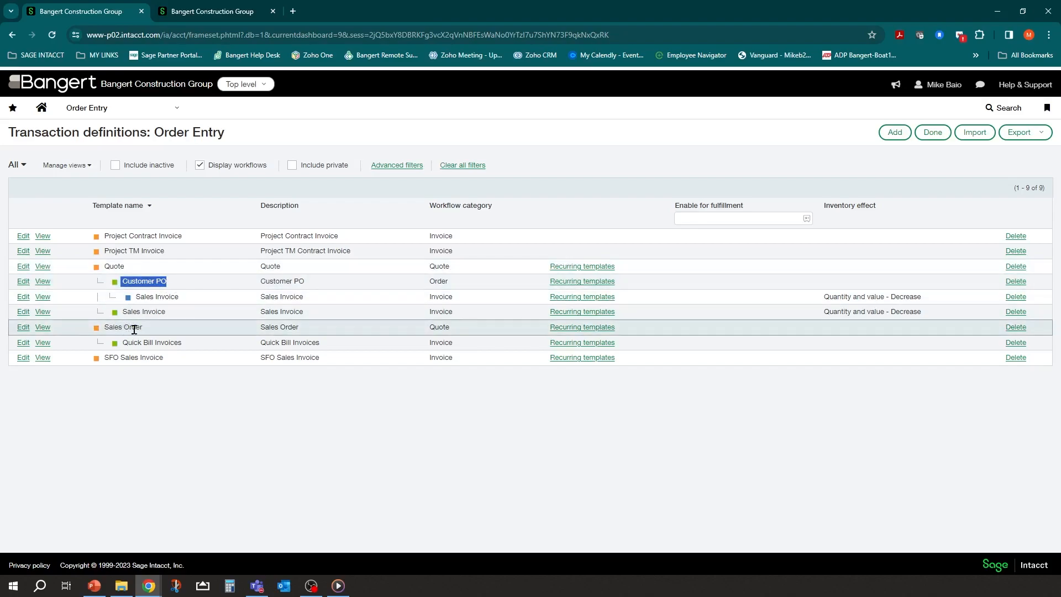
click(19, 283)
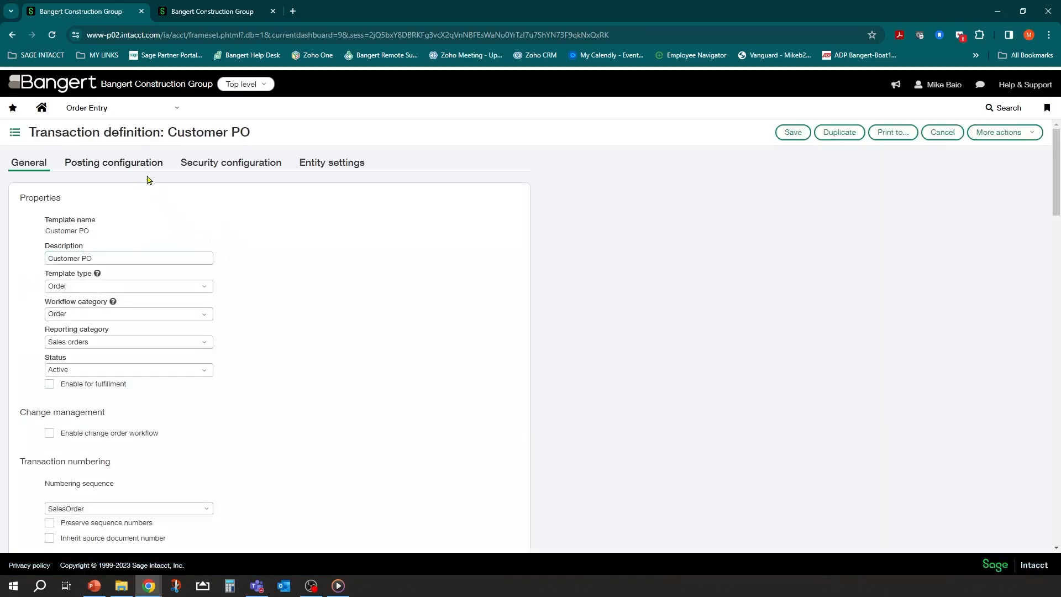
scroll(172, 212, down, 6)
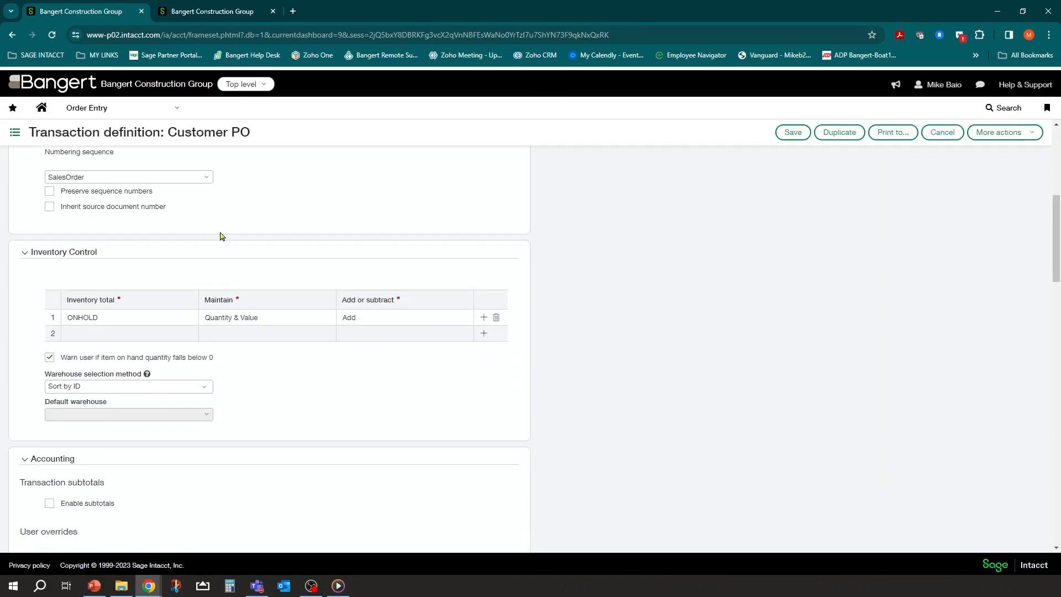
drag(169, 133, 266, 128)
click(267, 210)
click(159, 111)
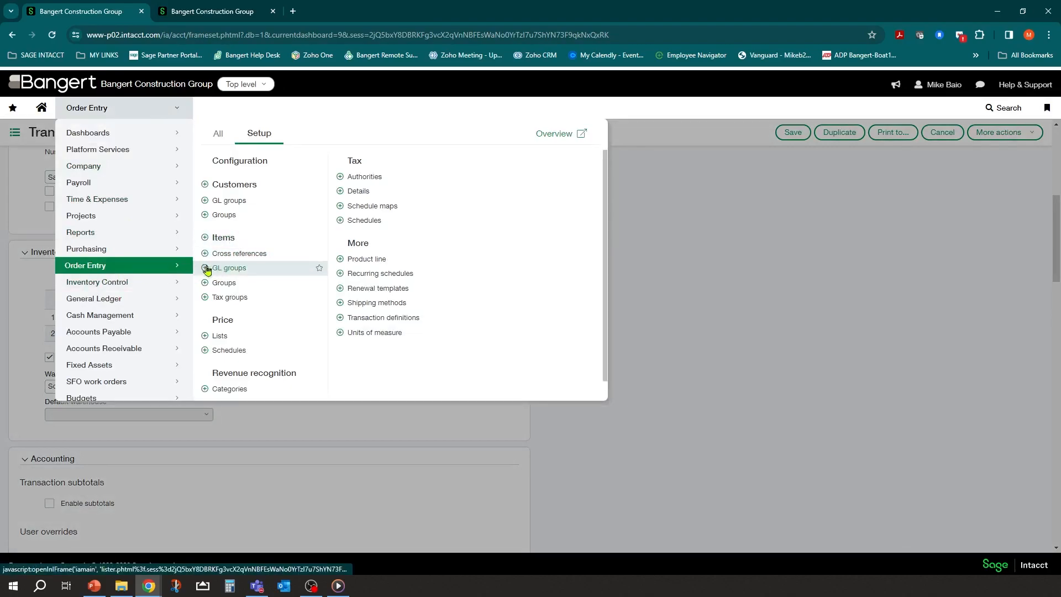
click(36, 133)
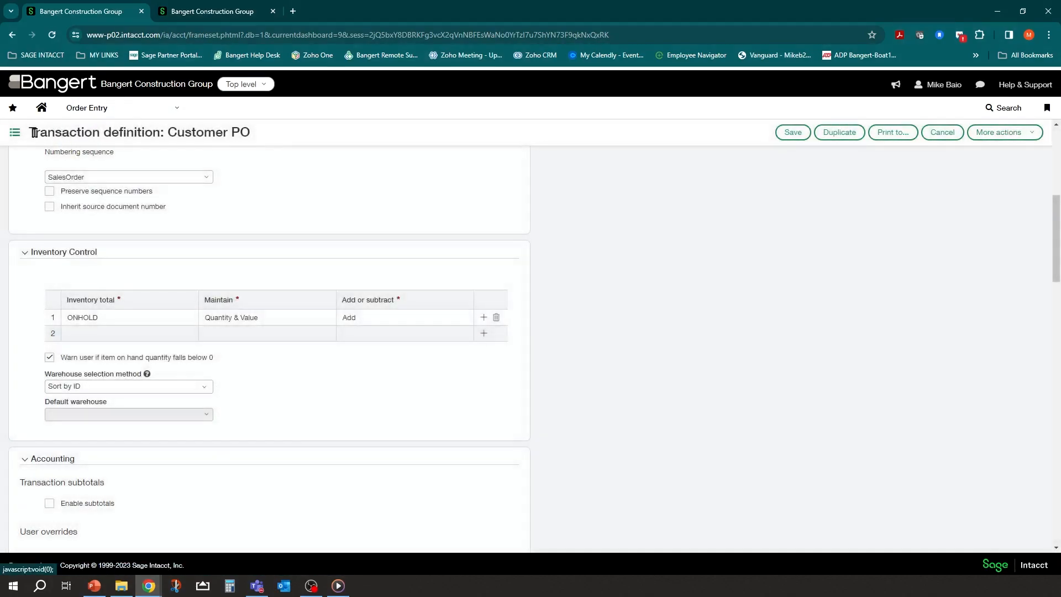
click(14, 132)
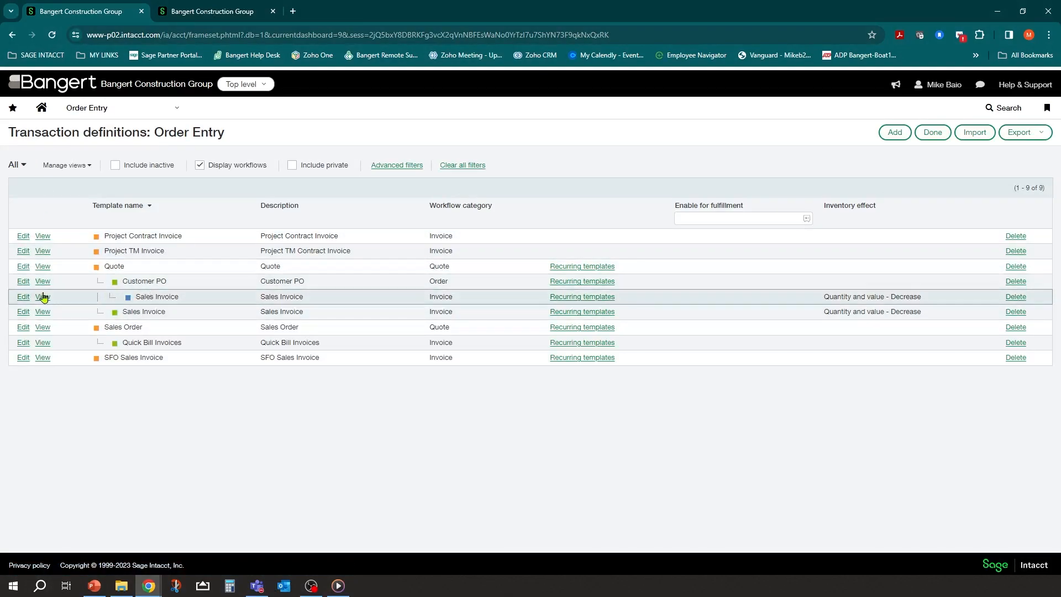
- Reopen the Sales Invoice definition and check the add-or-subtract setting of its ONHAND inventory total
click(20, 299)
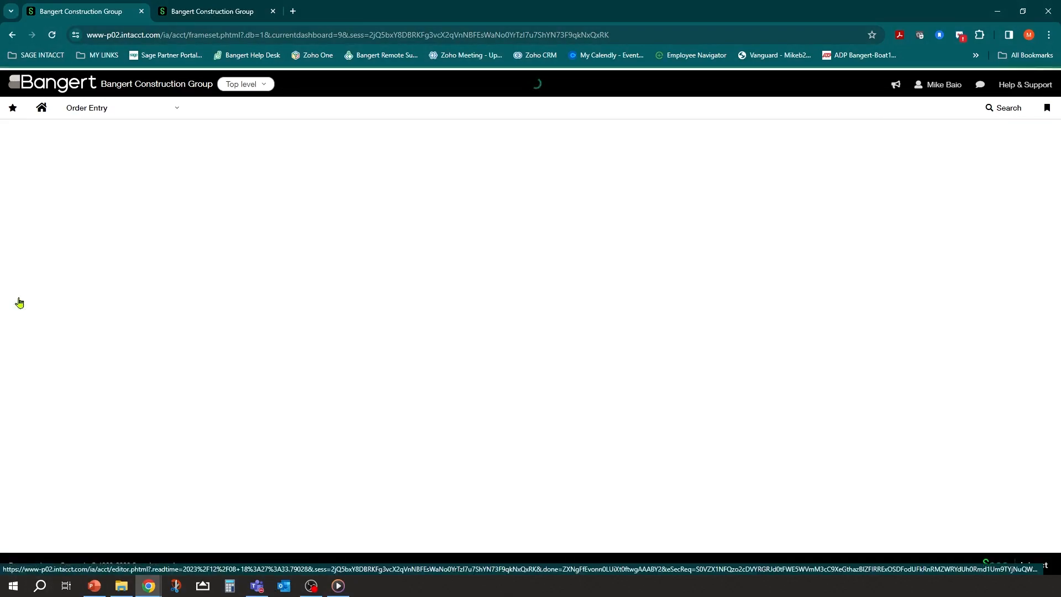
scroll(242, 296, down, 10)
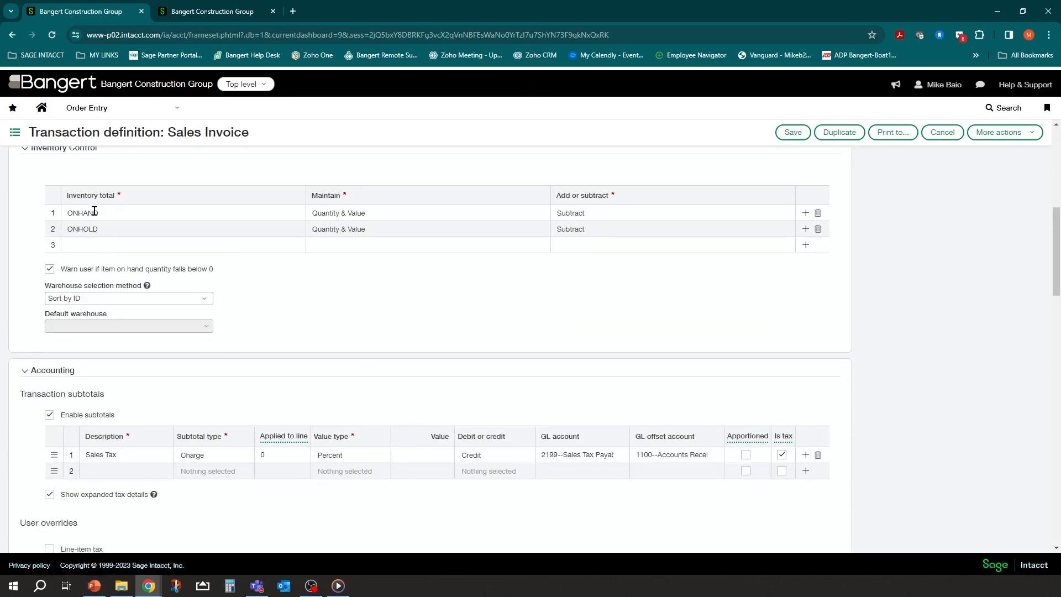
click(111, 209)
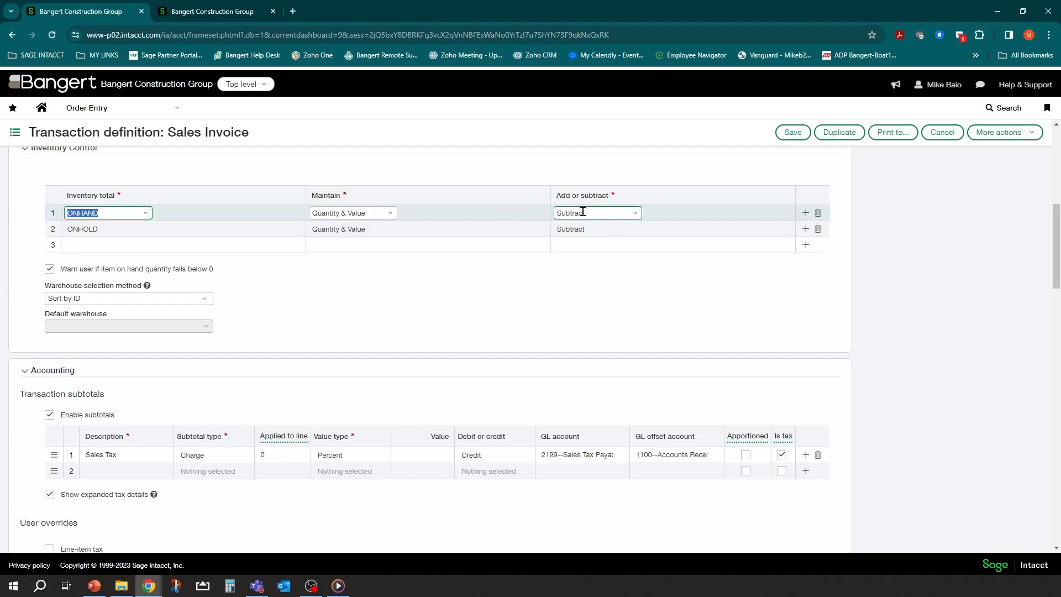
scroll(241, 158, up, 1)
- Open Inventory Receipt from the Inventory Control transaction definitions and examine its ONHAND inventory total settings
click(172, 109)
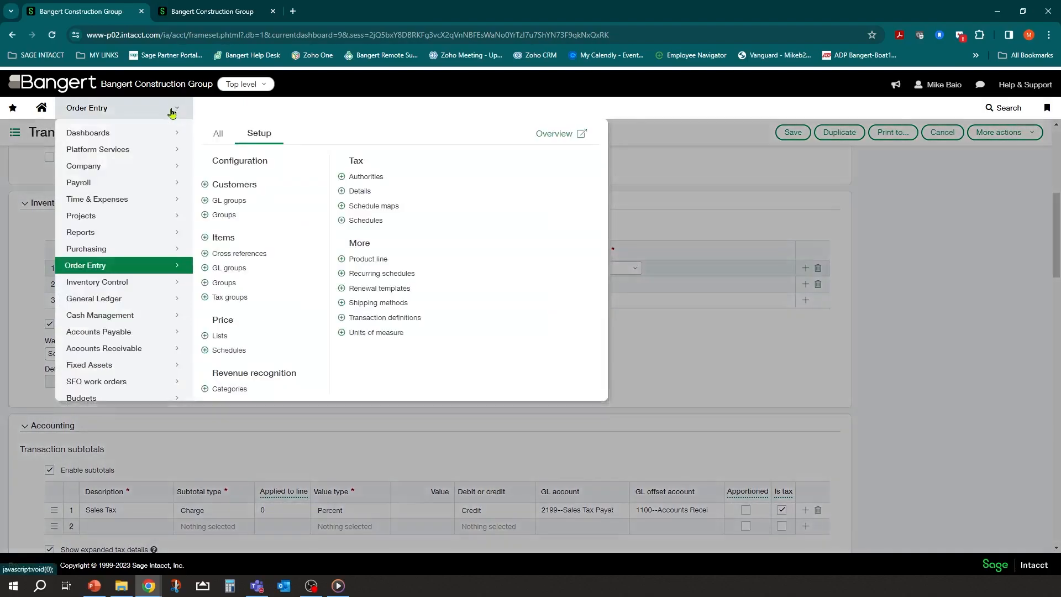
mouse_move(118, 289)
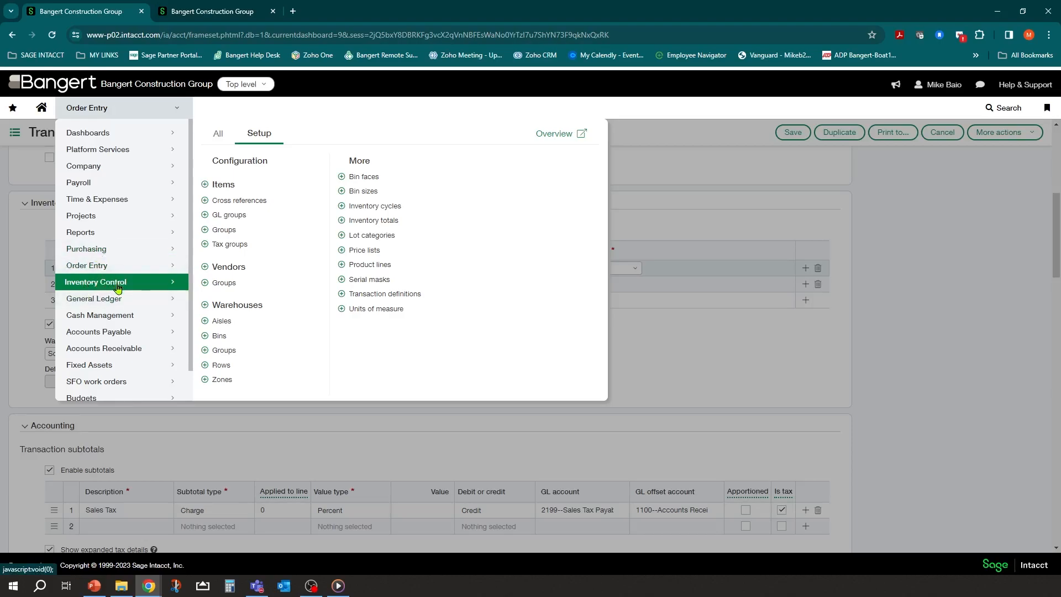
click(391, 294)
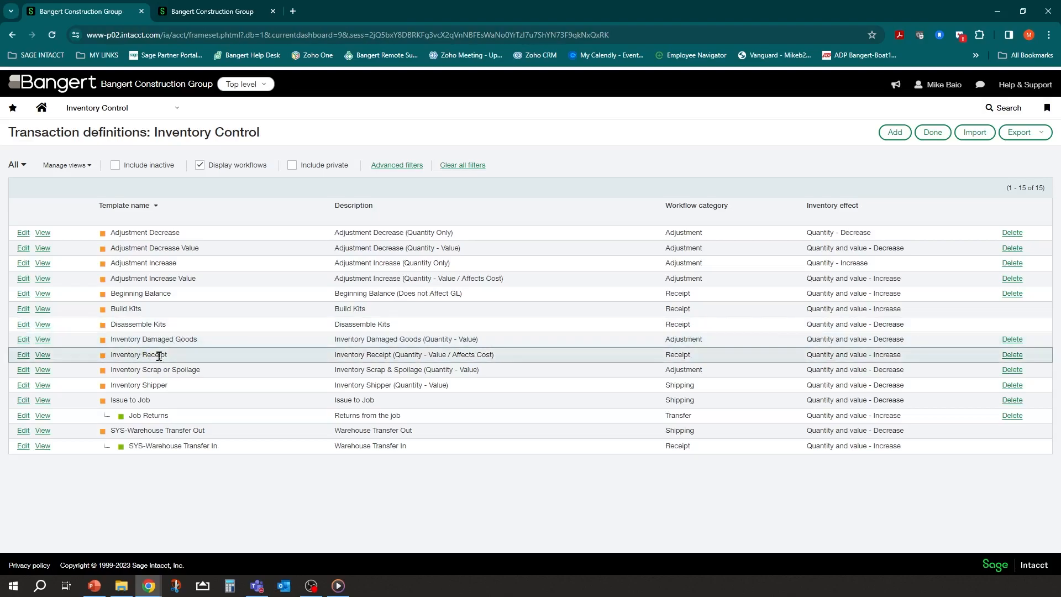
click(23, 356)
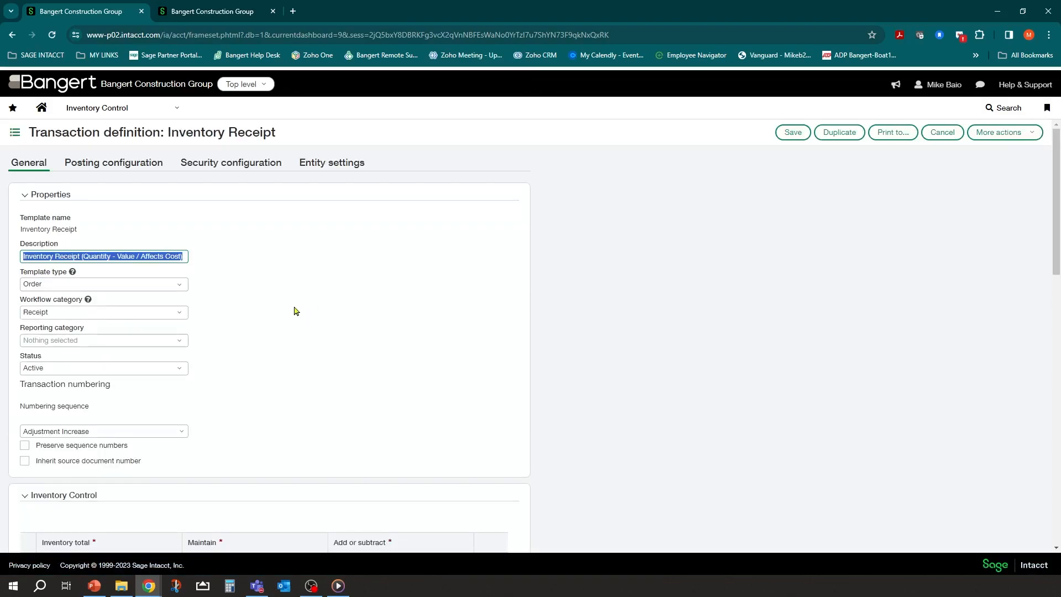
scroll(296, 313, down, 2)
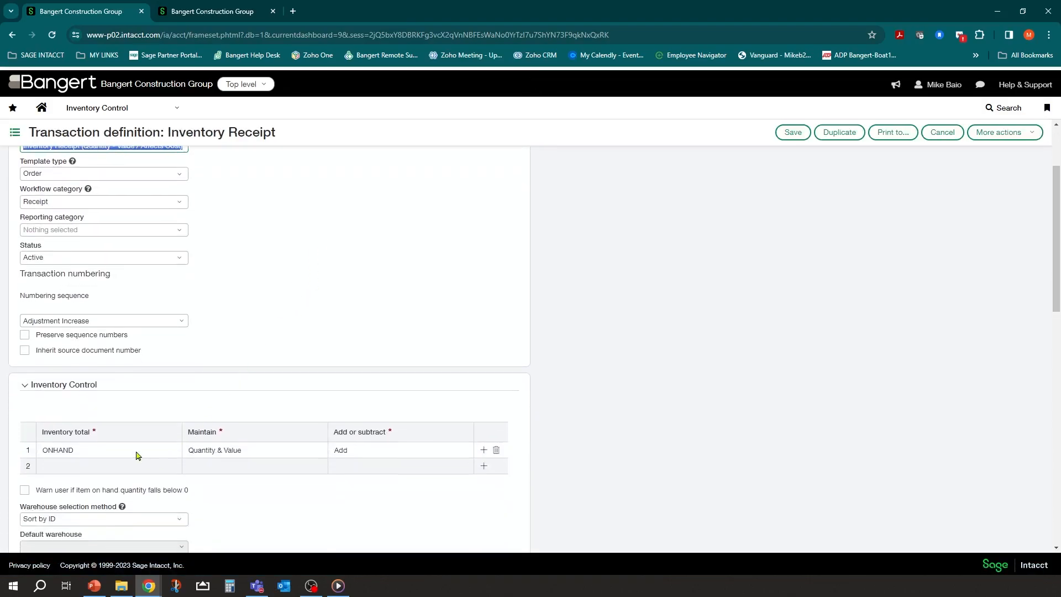
click(138, 453)
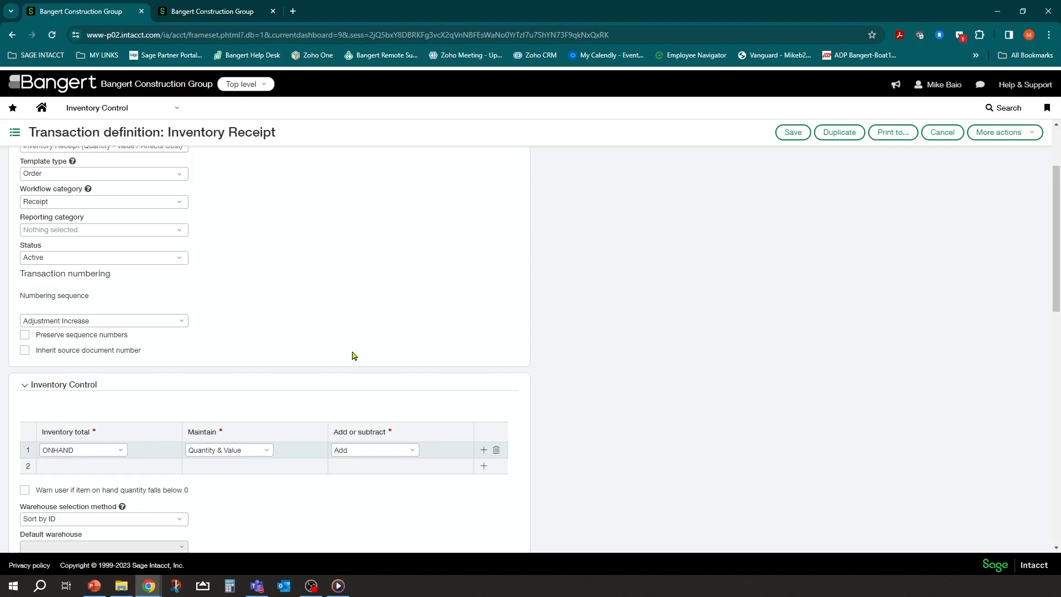
scroll(495, 294, up, 3)
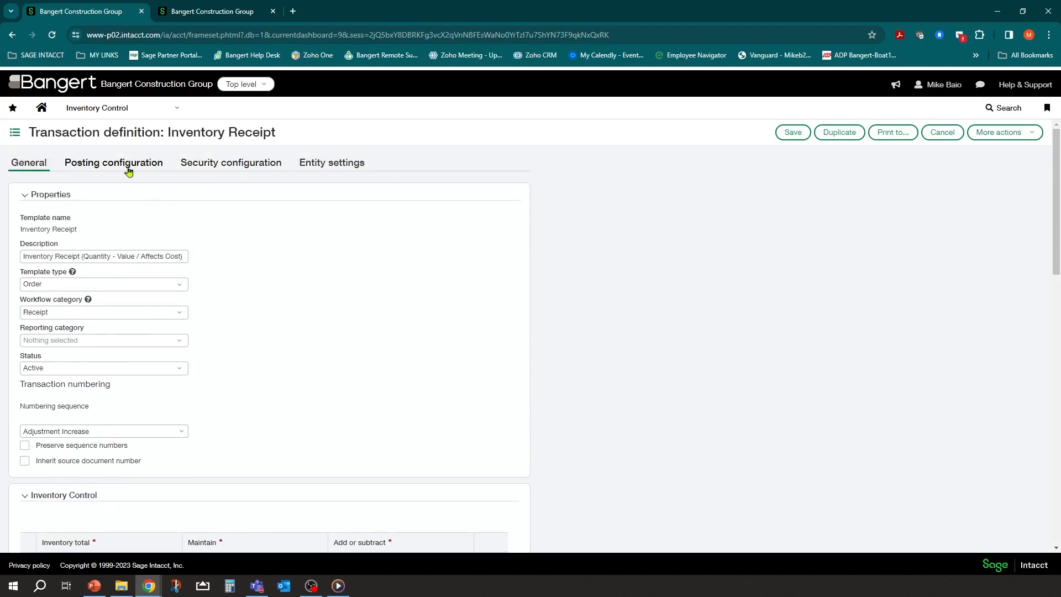
- View the security configuration of Inventory Receipt and check the available edit policy options without changing the policy
click(197, 164)
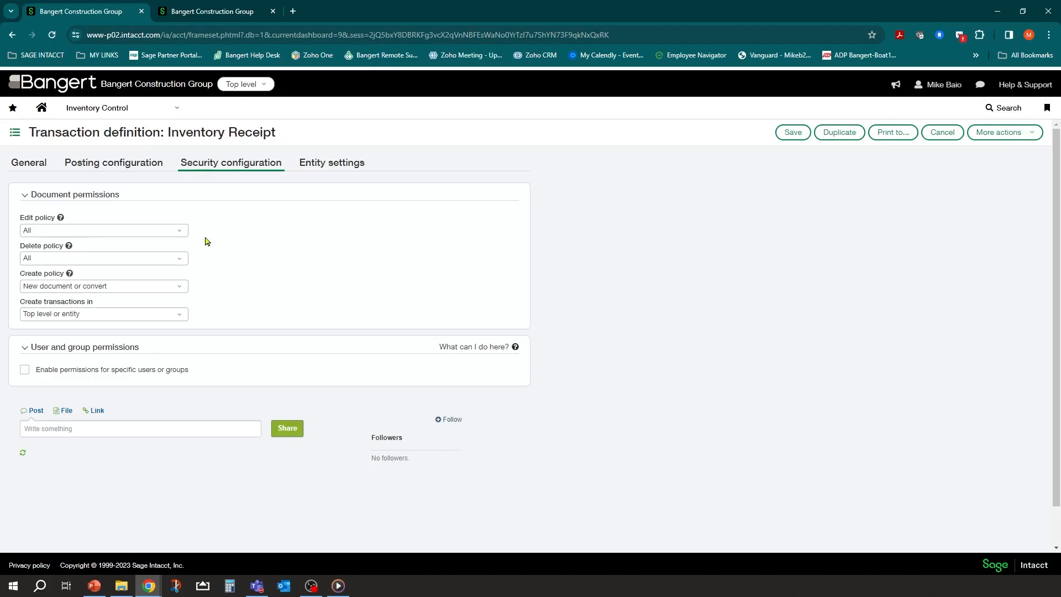
click(180, 231)
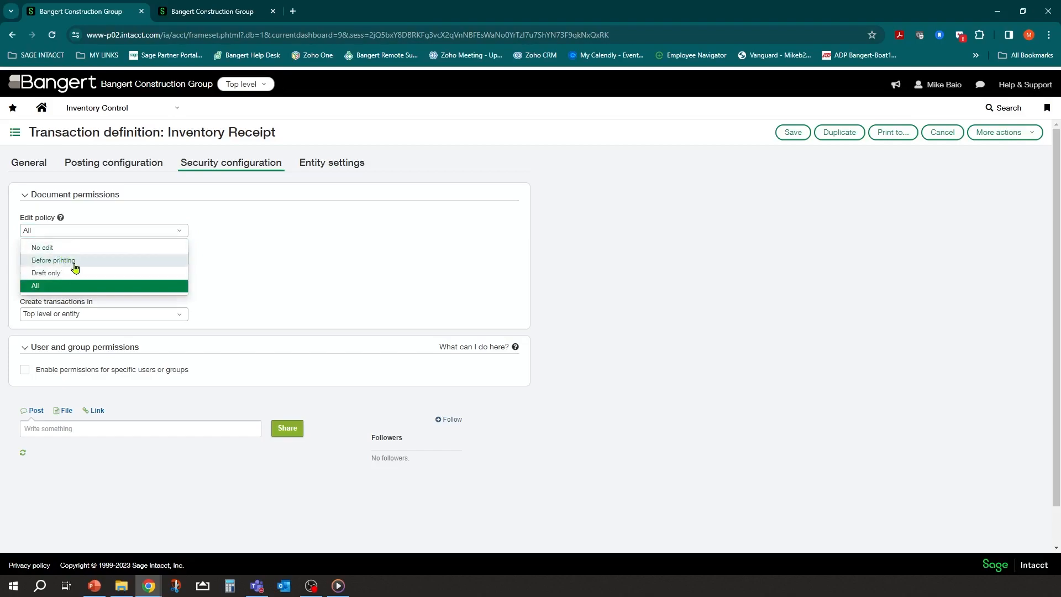
click(303, 243)
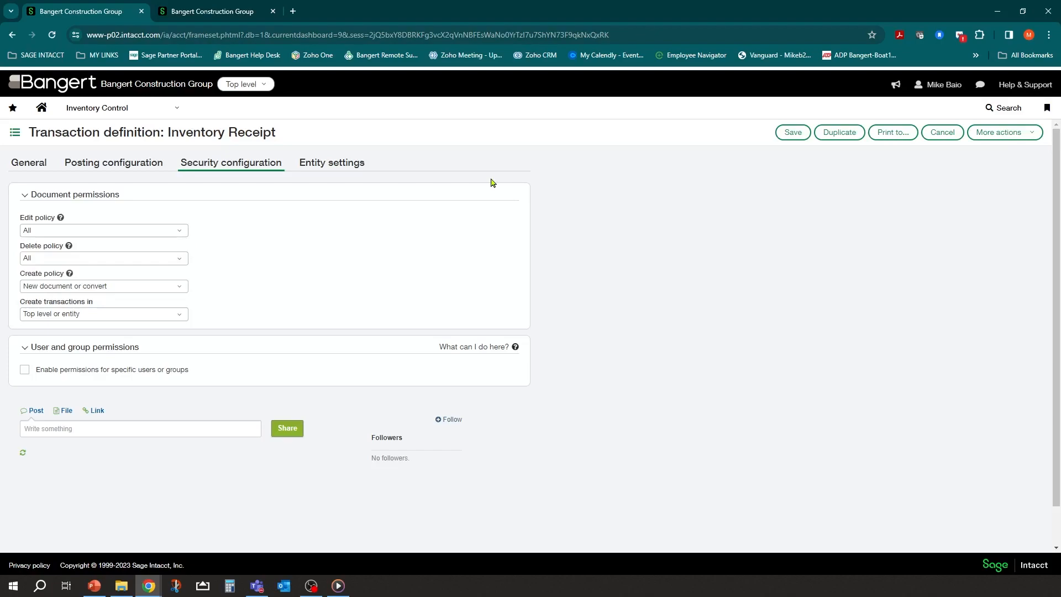